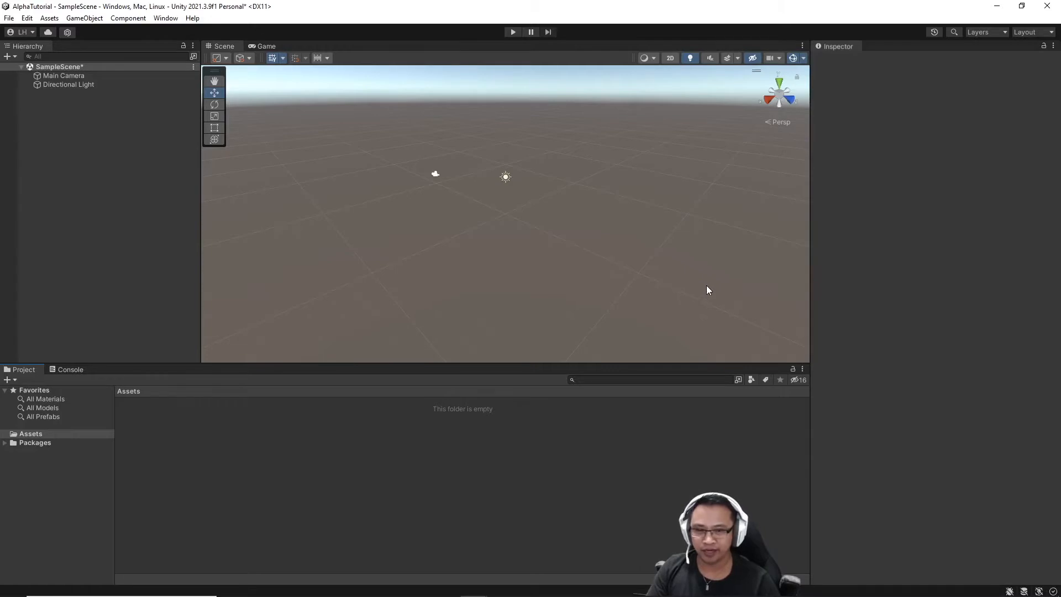
Create a folder named ImageAlphaEditor in Assets.
right_click(278, 426)
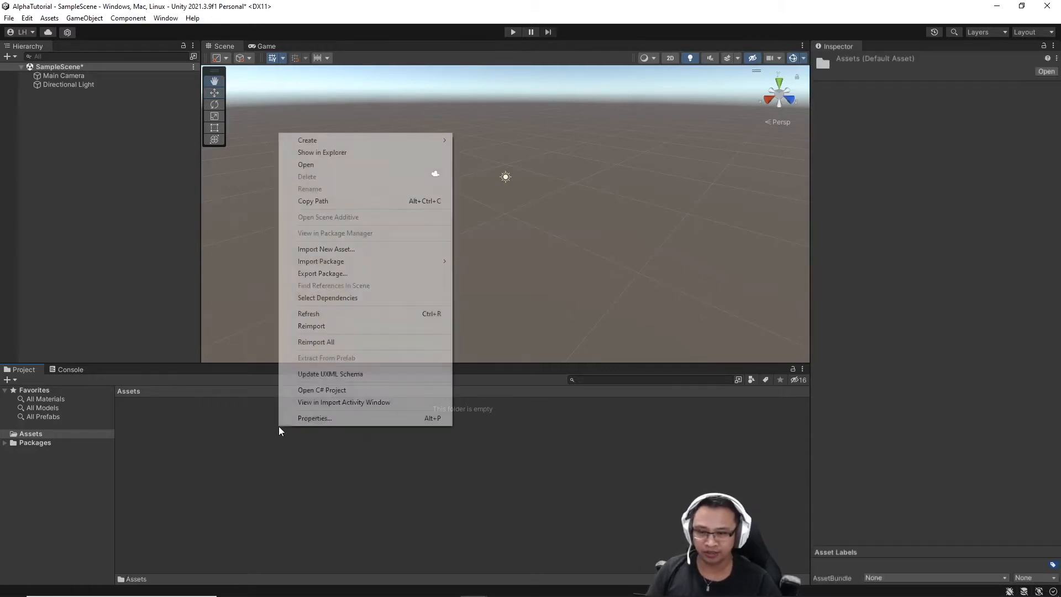
mouse_move(383, 140)
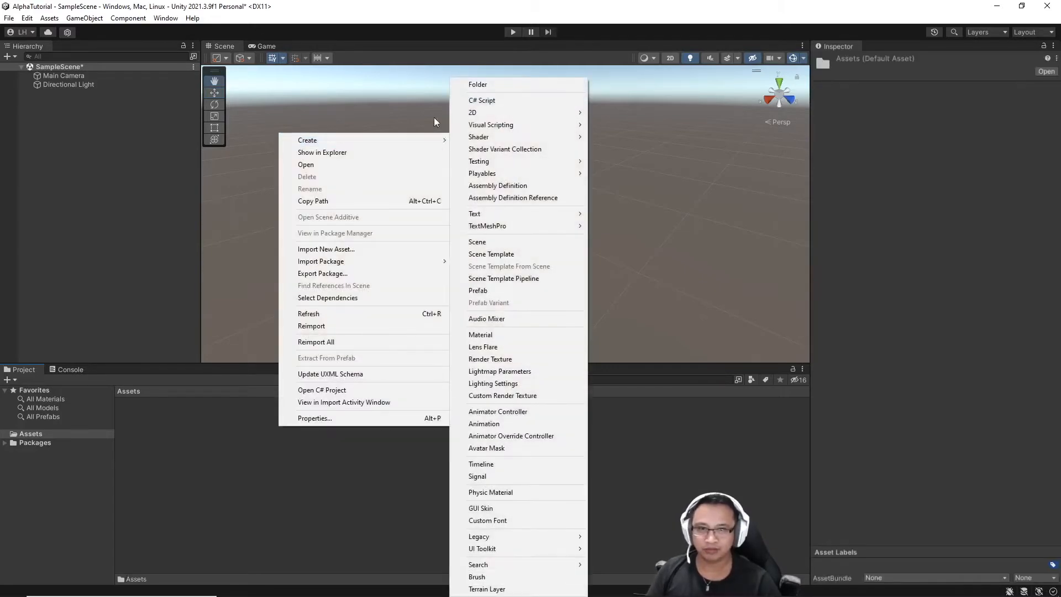
left_click(502, 84)
key("BackSpace")
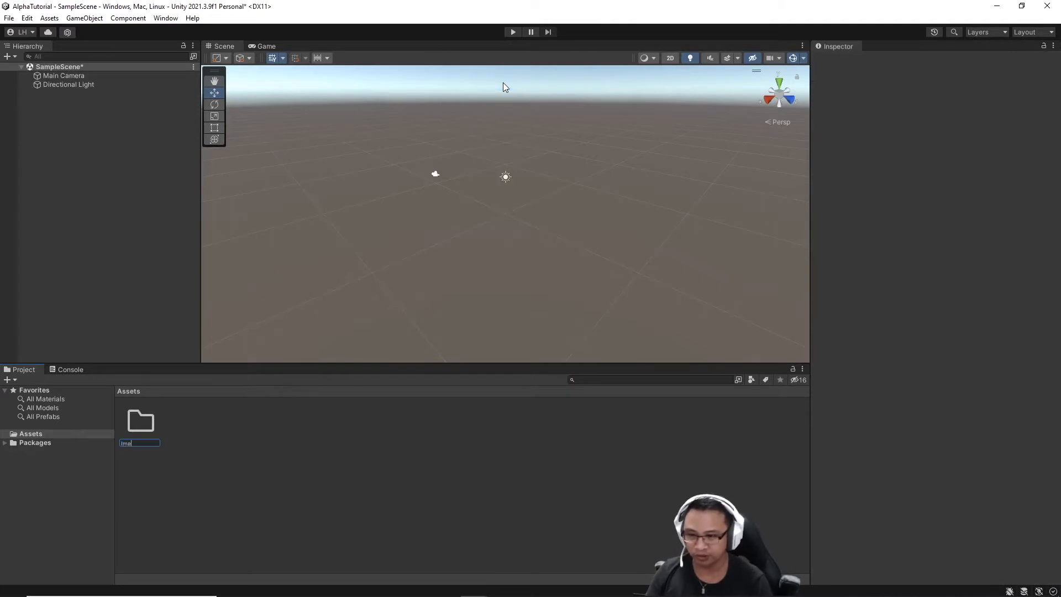
type("ImageAlphaEditor")
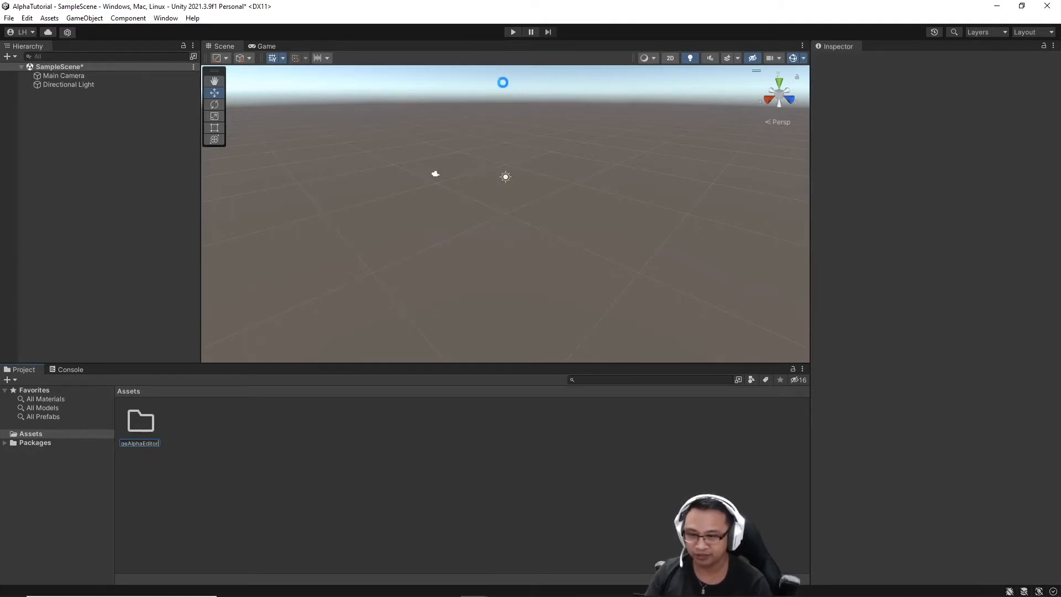
key("Return")
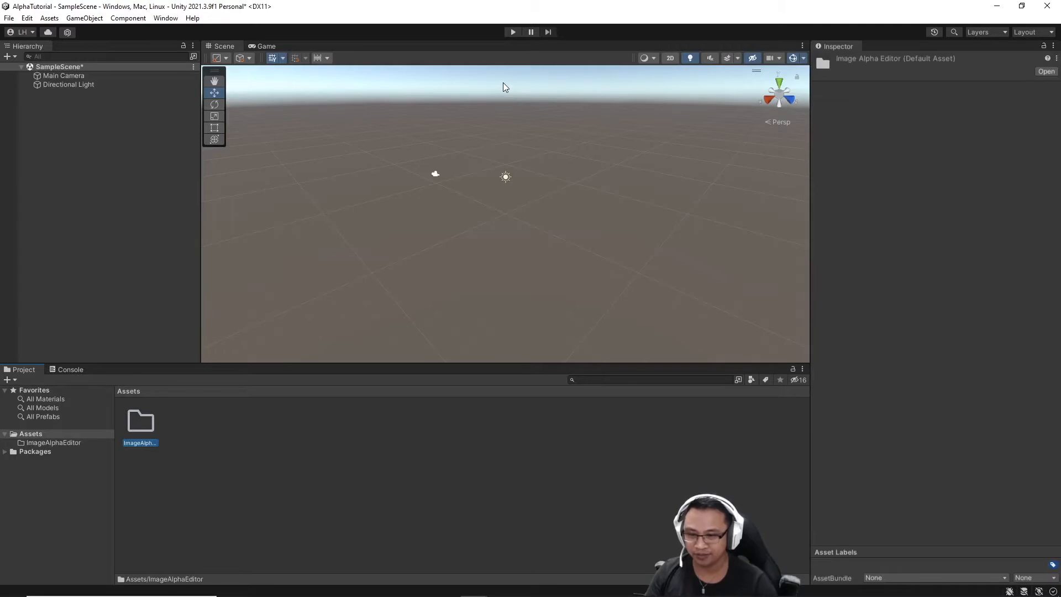
Inside ImageAlphaEditor, create Resources and Scripts subfolders.
double_click(128, 420)
right_click(128, 420)
mouse_move(262, 134)
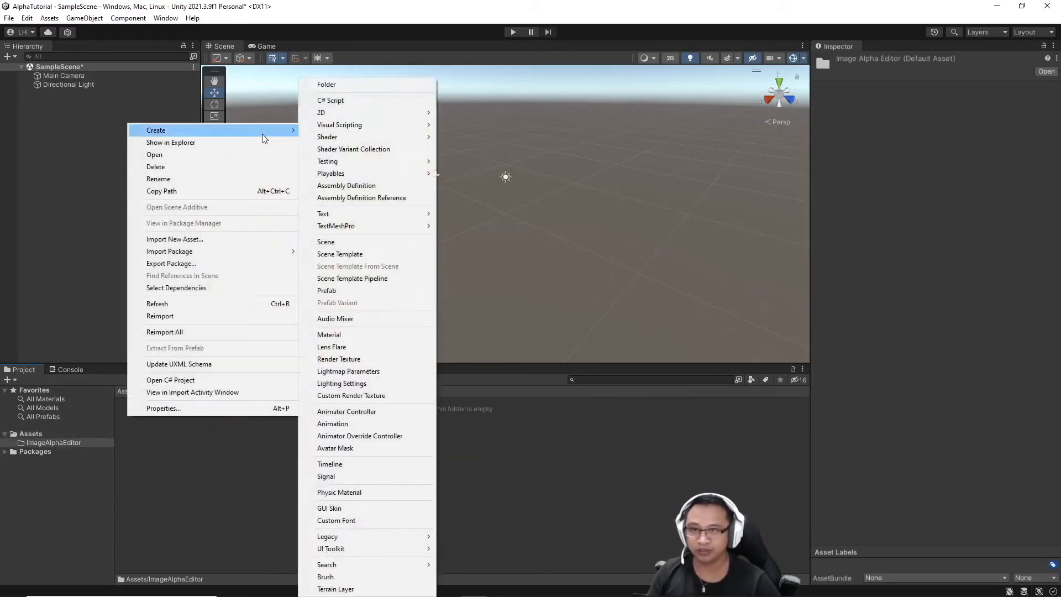
left_click(336, 84)
type("R")
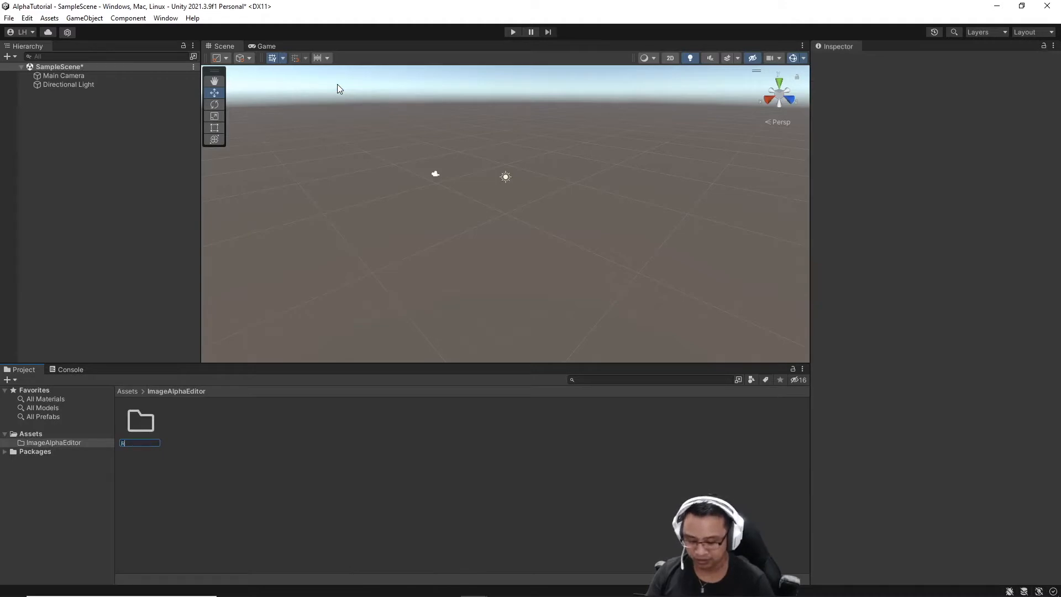
type("esources")
key("Return")
right_click(224, 437)
mouse_move(334, 153)
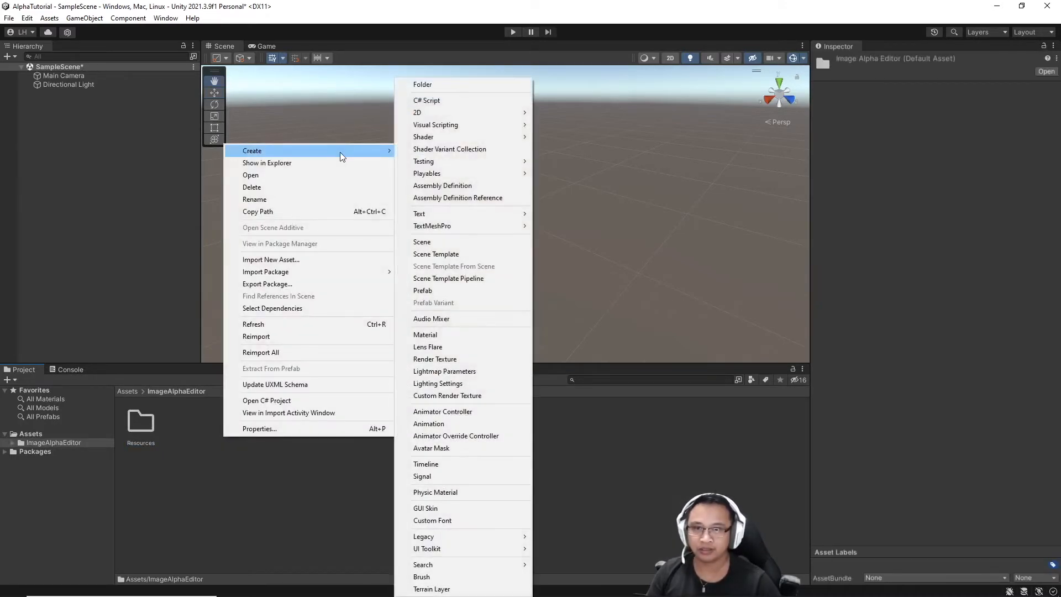
left_click(470, 85)
type("Scripts")
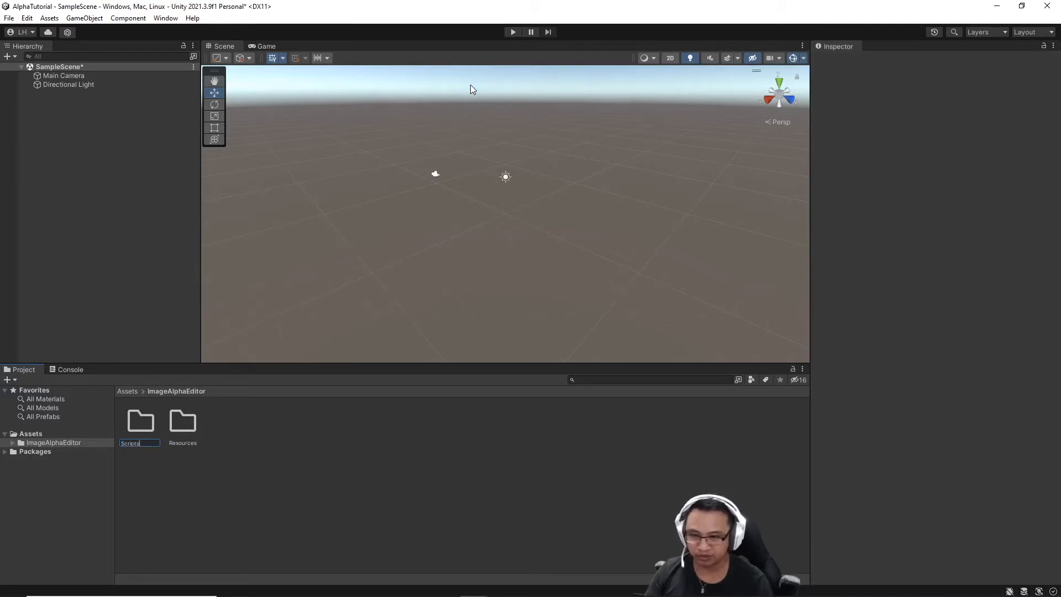
key("Return")
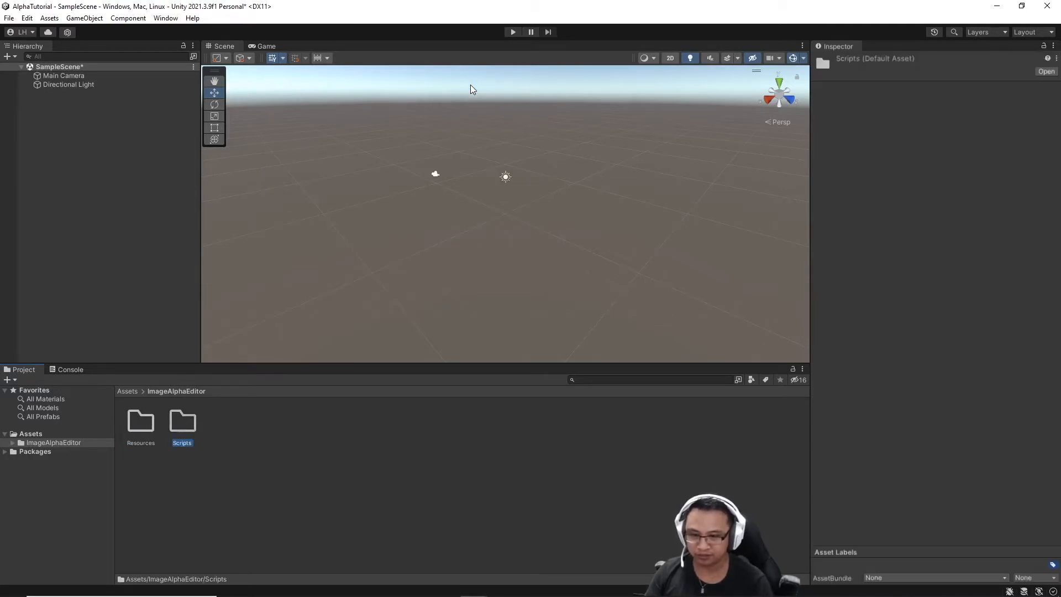
Inside Resources, create Style and UI Documents folders.
double_click(134, 422)
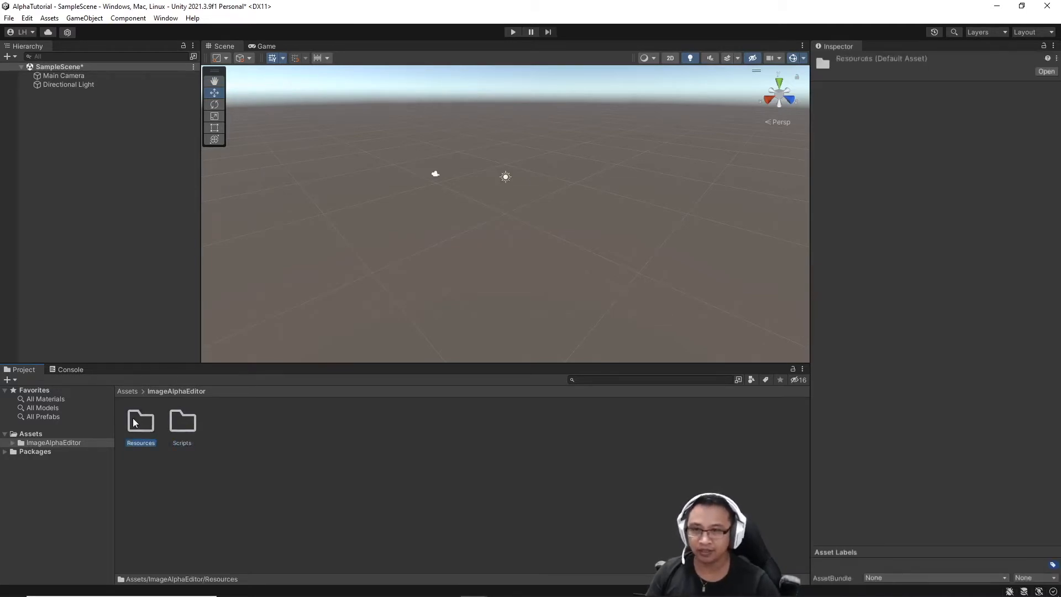
right_click(133, 418)
mouse_move(238, 136)
left_click(353, 83)
type("Style")
key("Return")
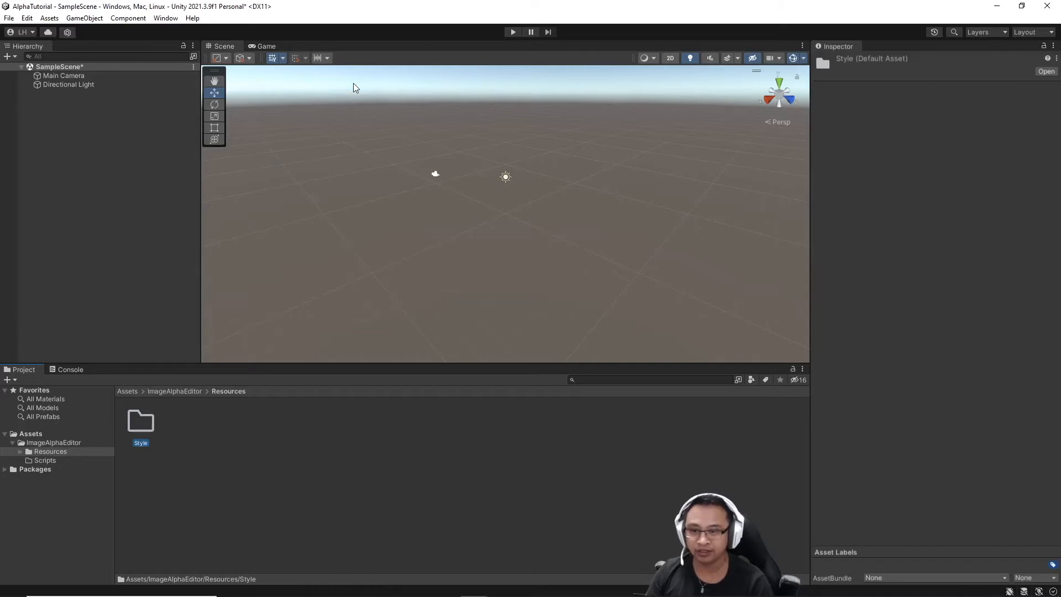
right_click(201, 423)
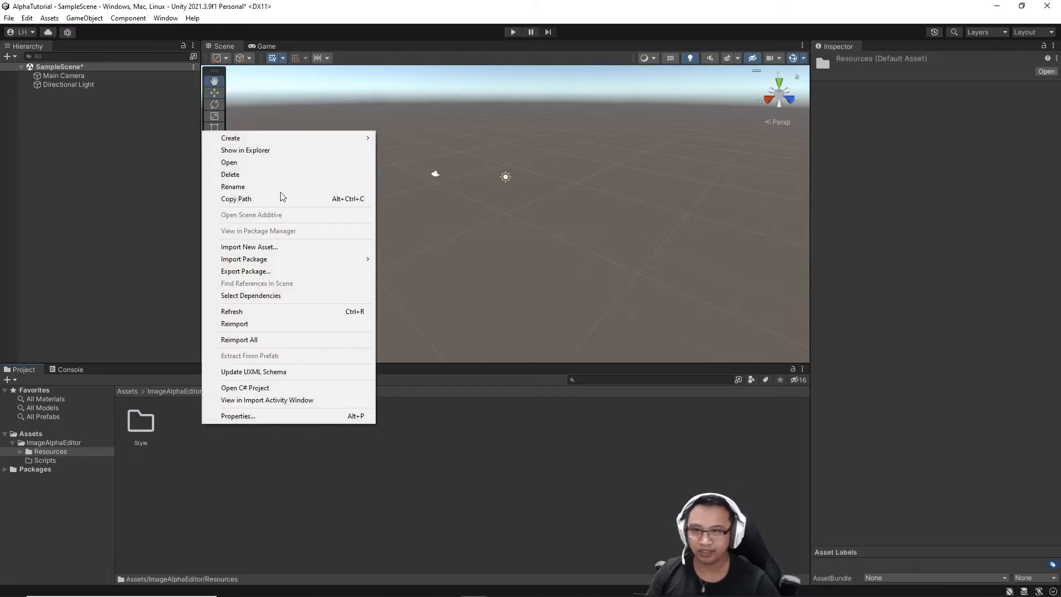
mouse_move(296, 138)
left_click(463, 84)
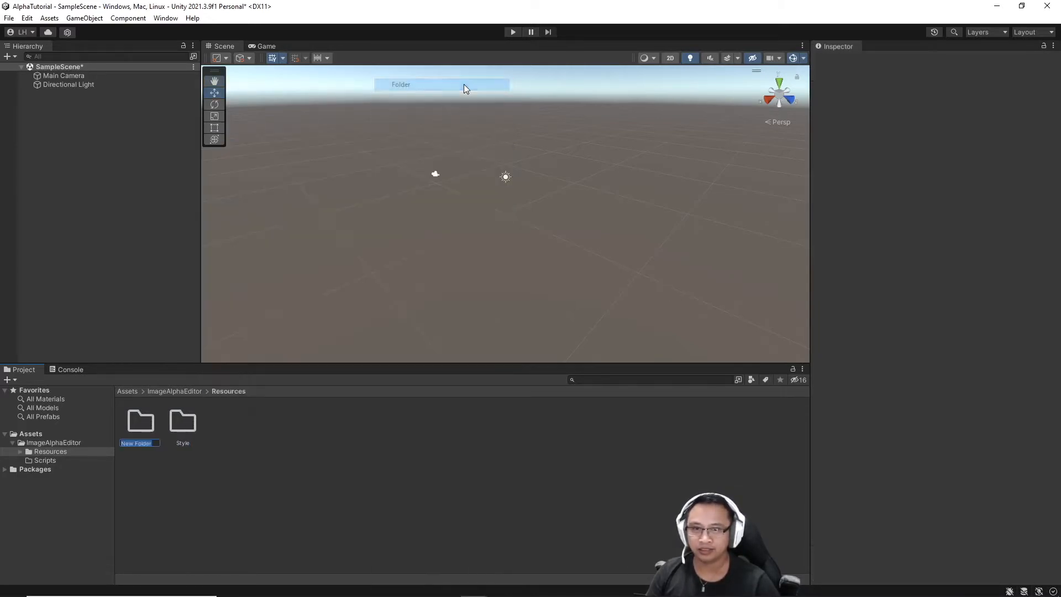
type("uments")
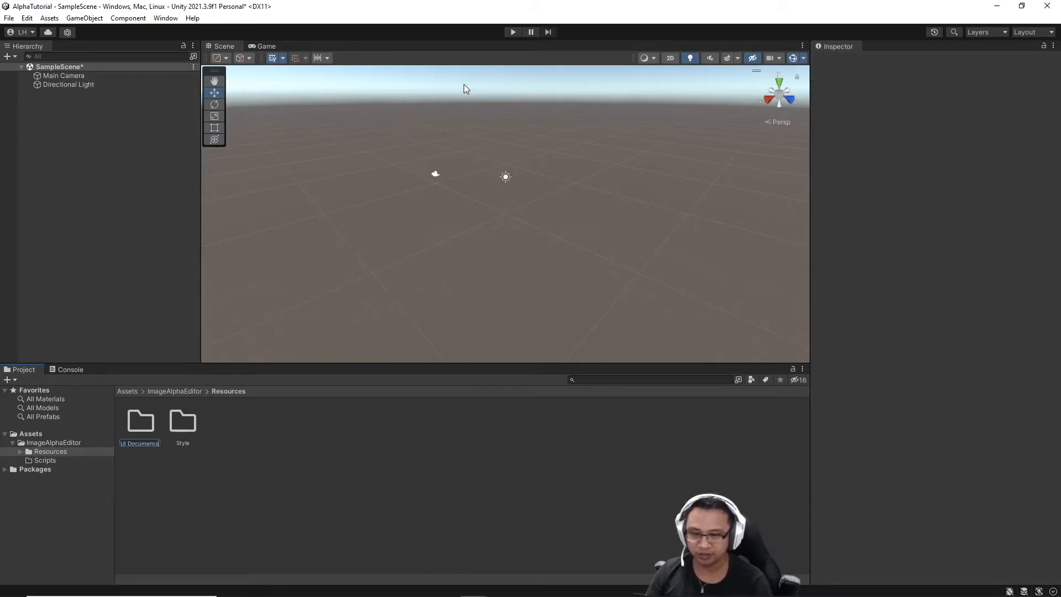
key("Return")
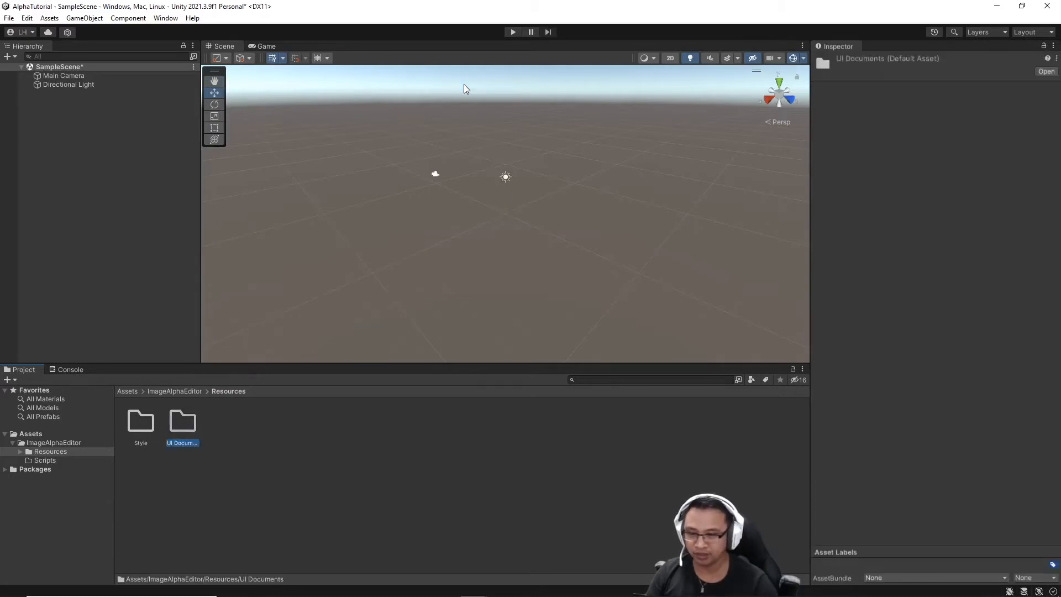
Inside Scripts, create an Editor folder.
left_click(54, 460)
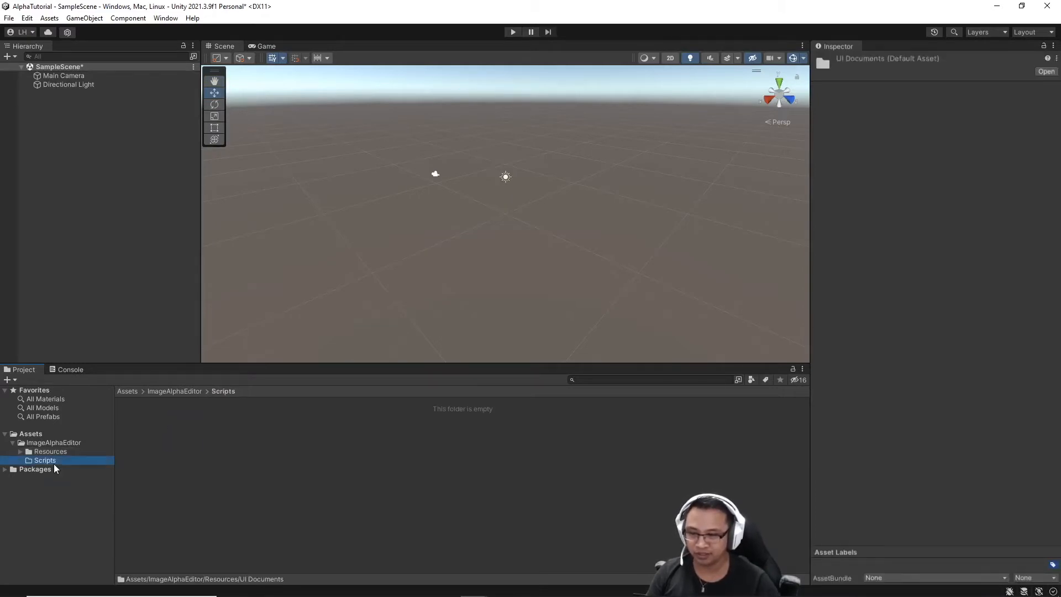
right_click(196, 425)
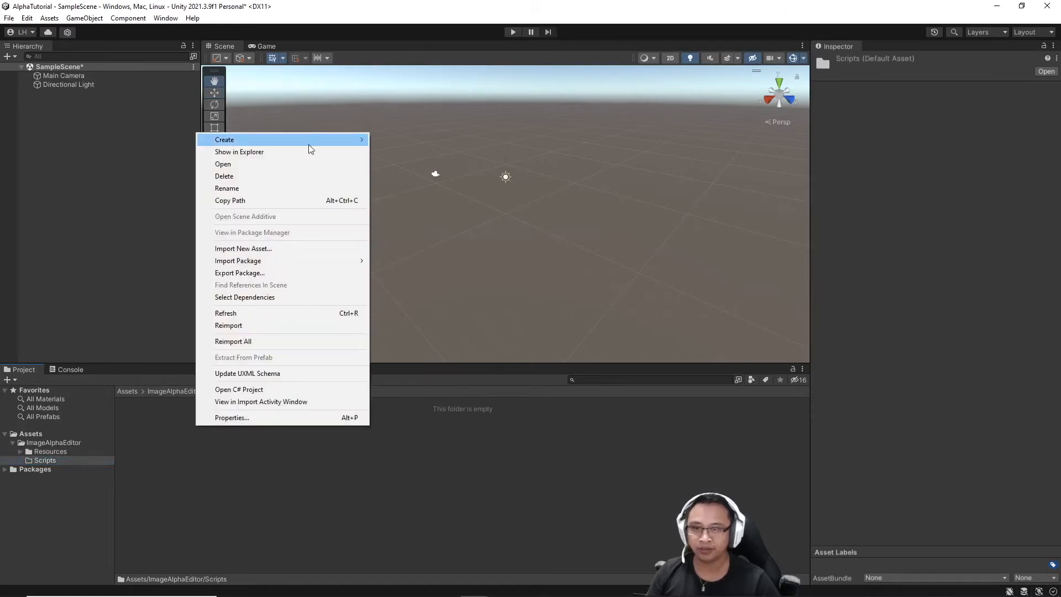
mouse_move(309, 141)
left_click(422, 83)
type("Editor")
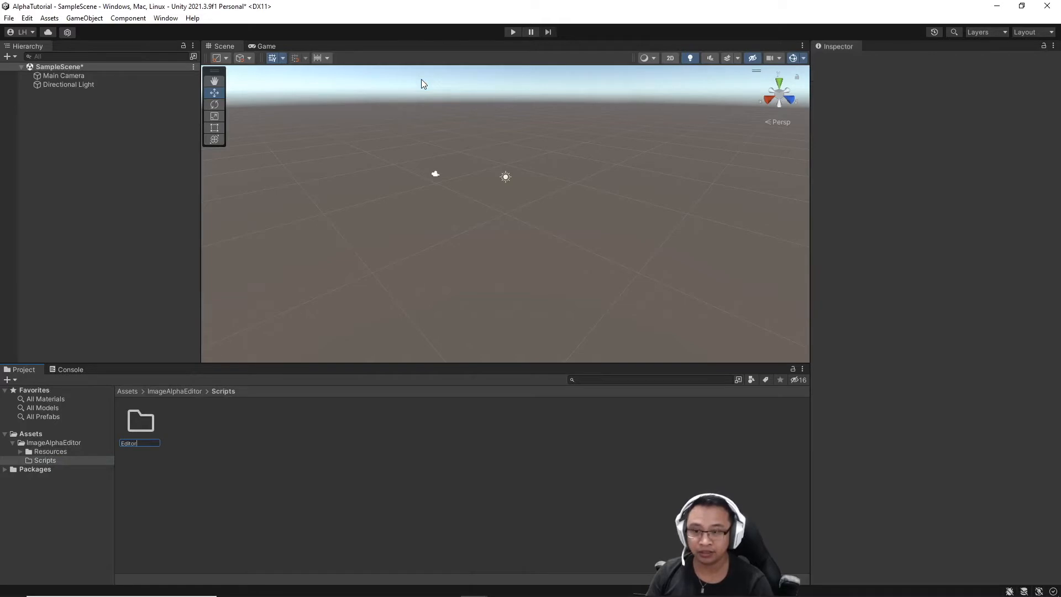
key("Return")
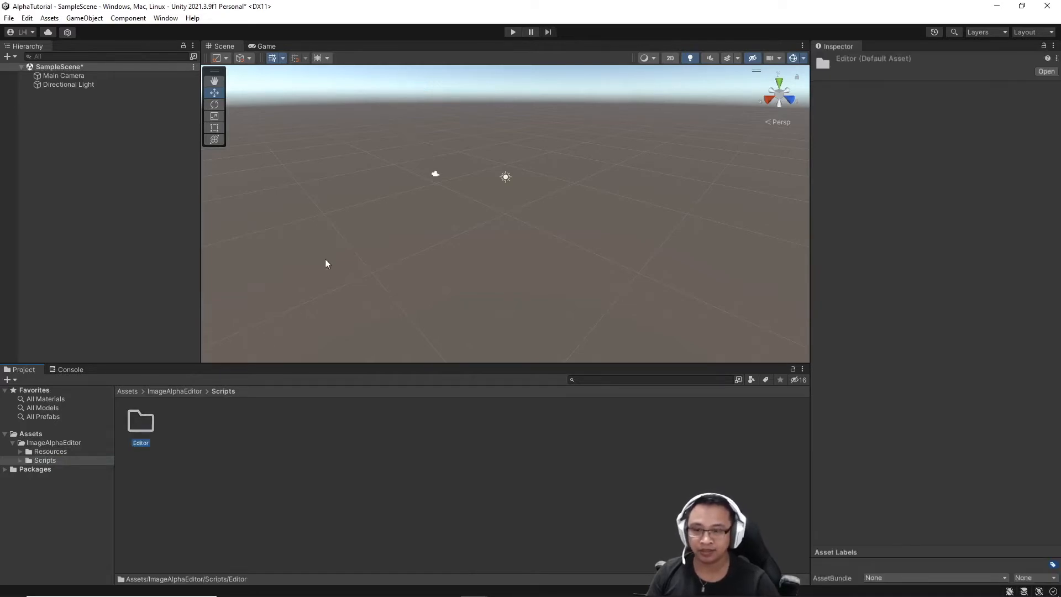
left_click(210, 434)
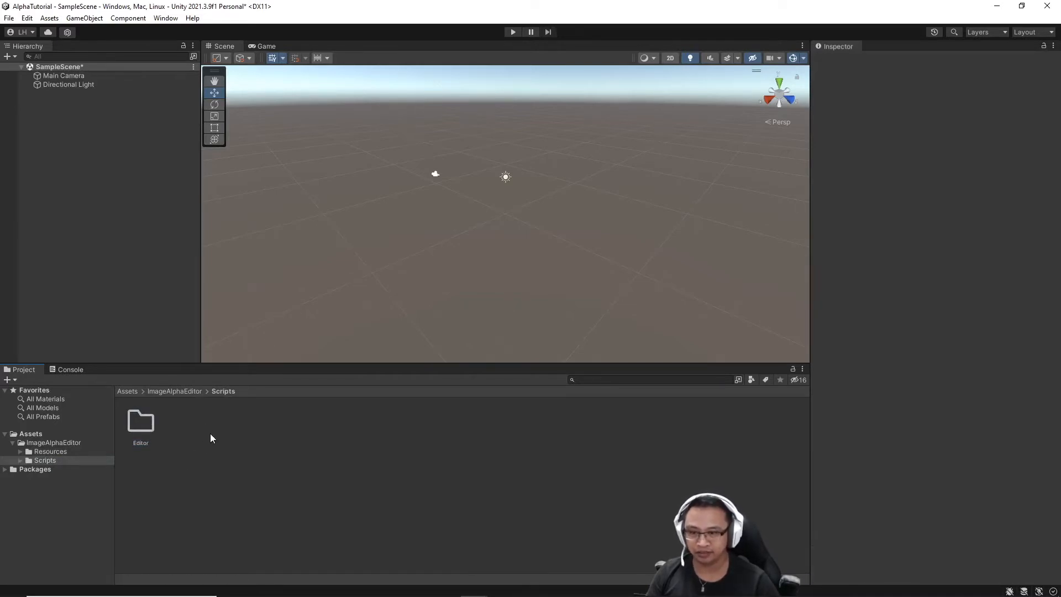
Create a compute shader named AlphaEdit in the Scripts folder.
right_click(210, 433)
mouse_move(312, 145)
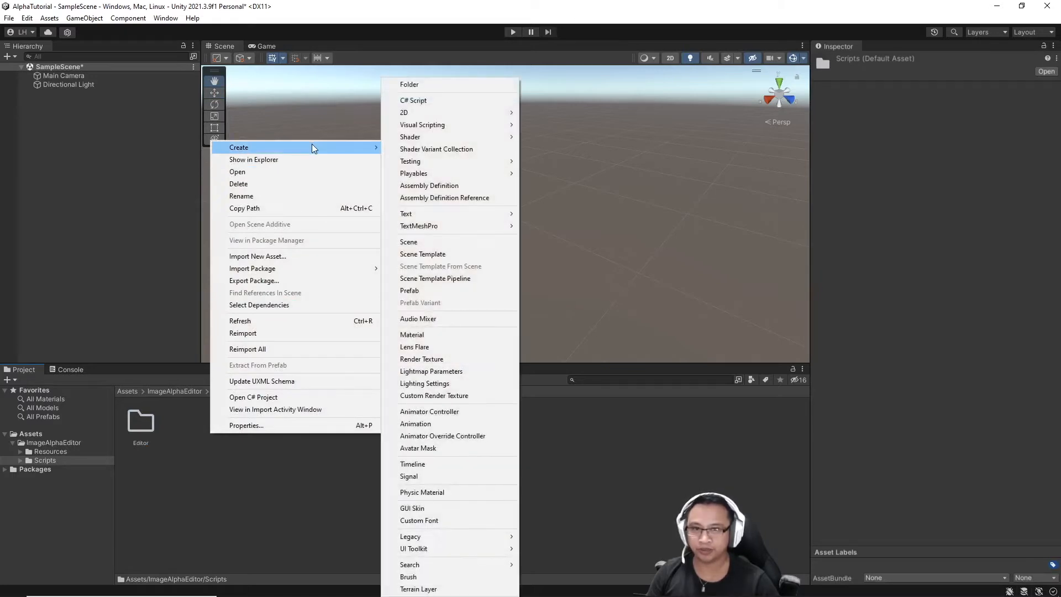
mouse_move(492, 139)
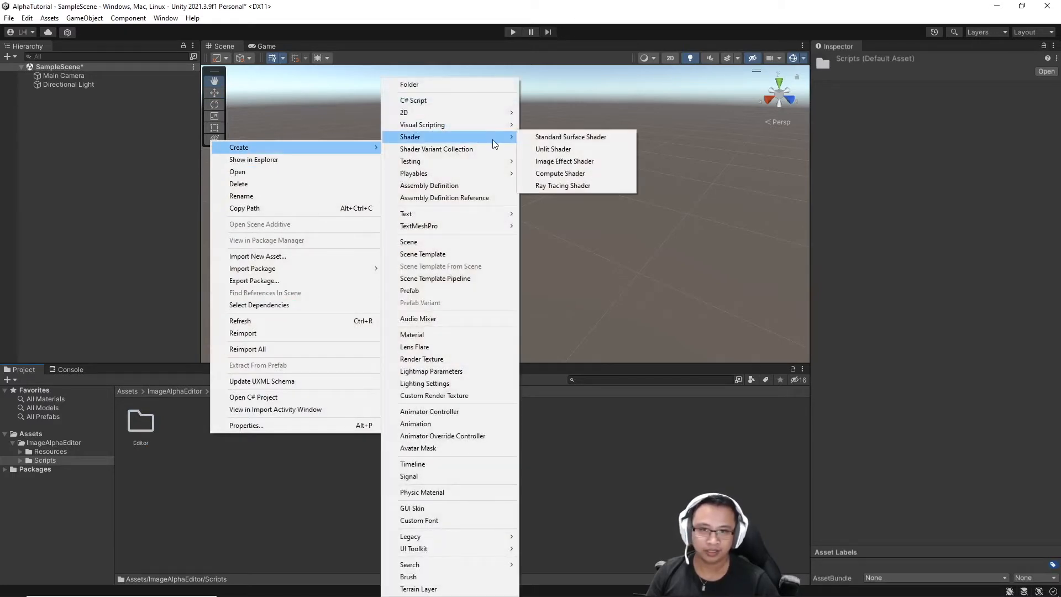
left_click(596, 177)
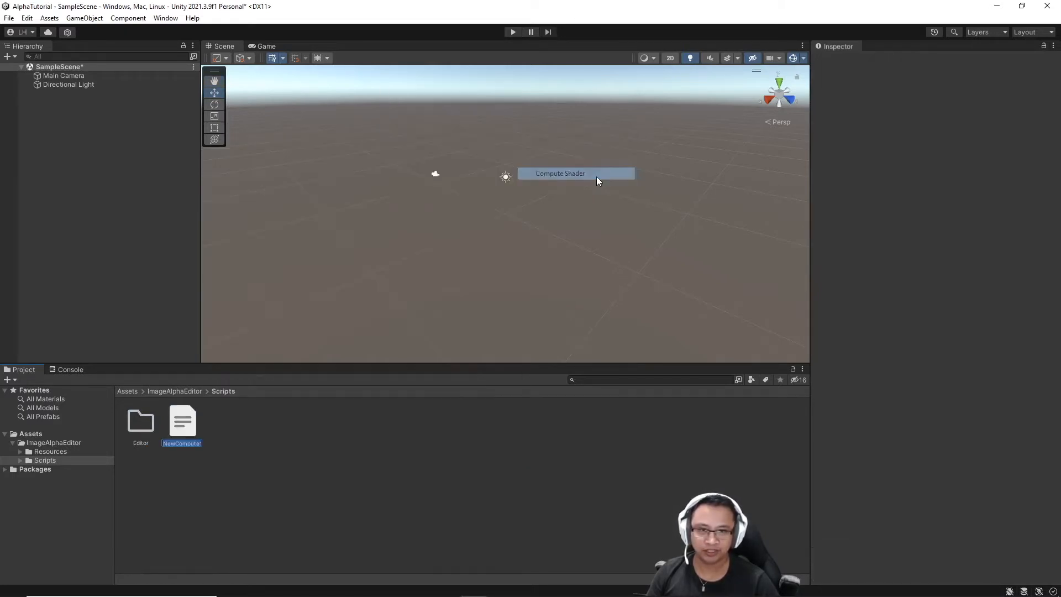
type("AlphaEdit")
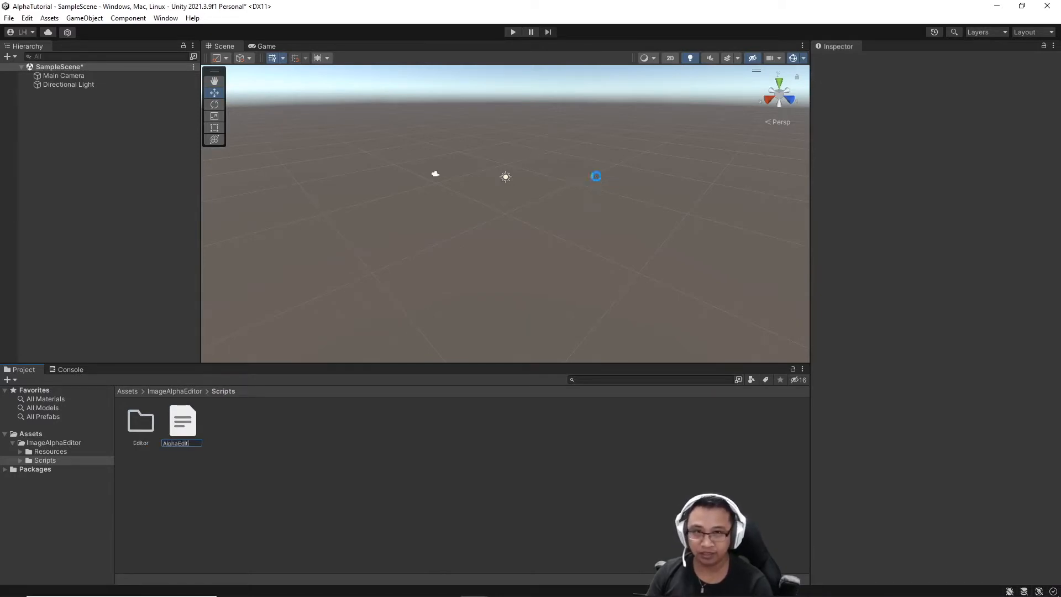
key("Return")
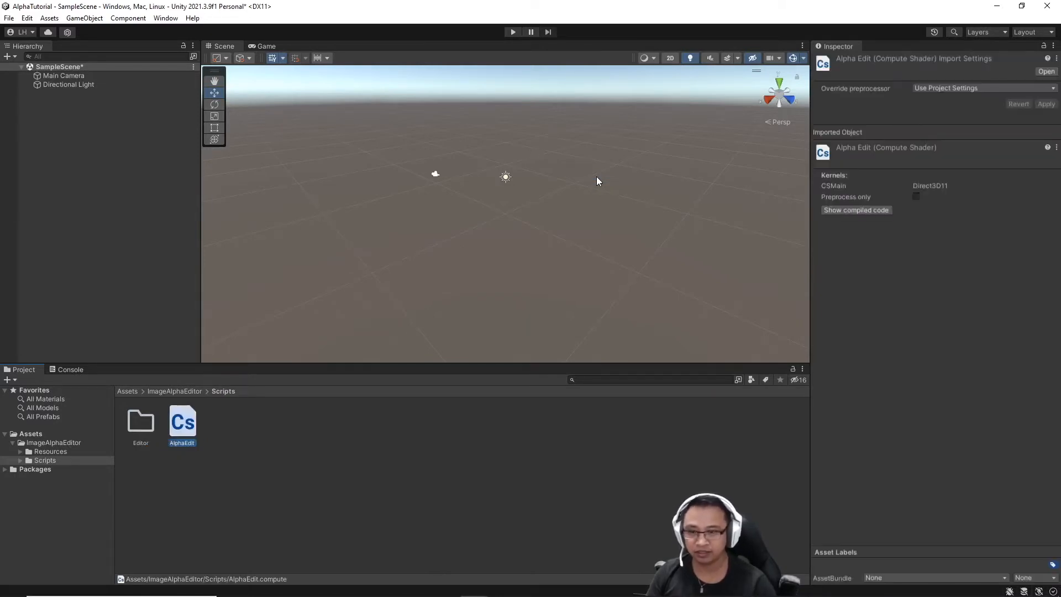
Add a C# script named ImageAlphaEditor inside Scripts/Editor, then return to Resources.
double_click(147, 418)
right_click(147, 419)
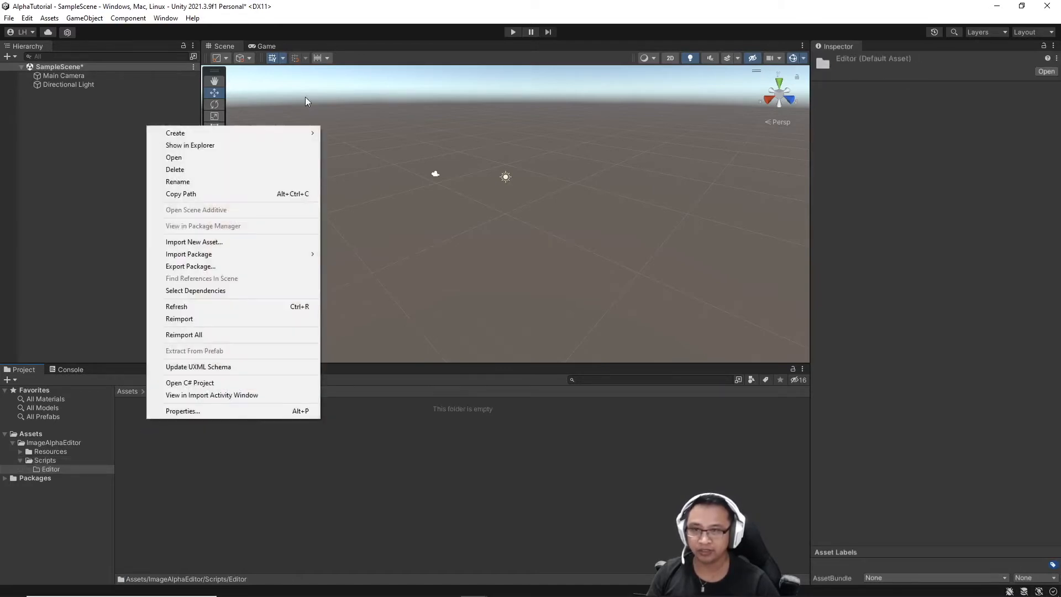
mouse_move(283, 131)
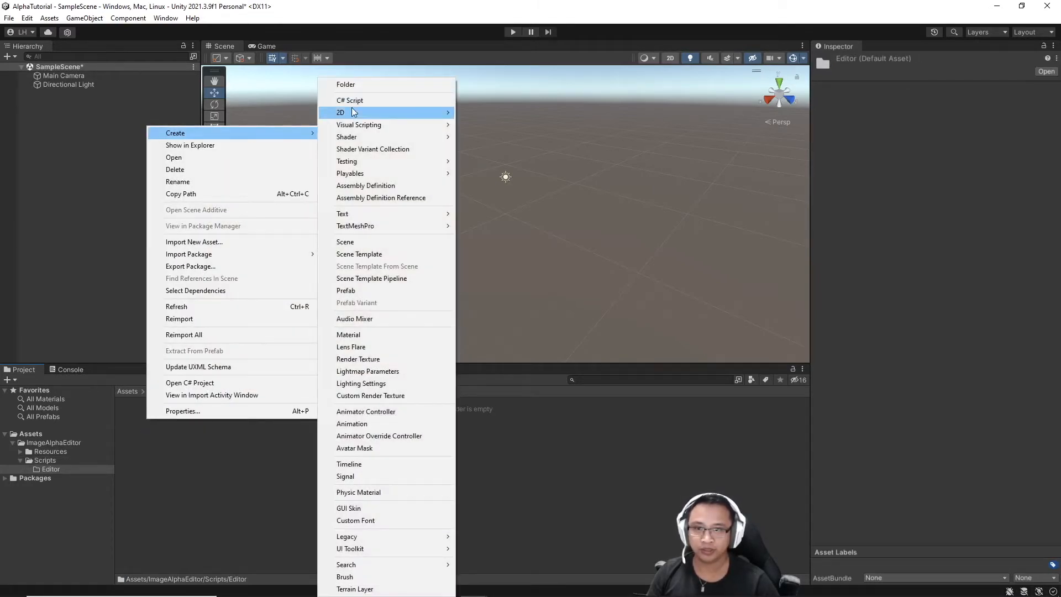
left_click(373, 98)
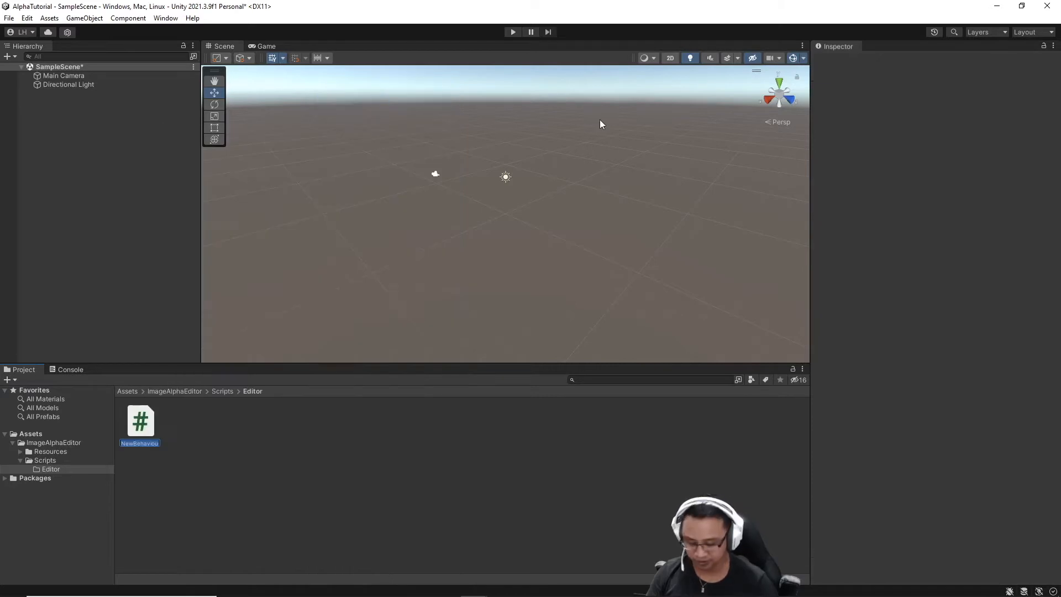
type("ImageAl")
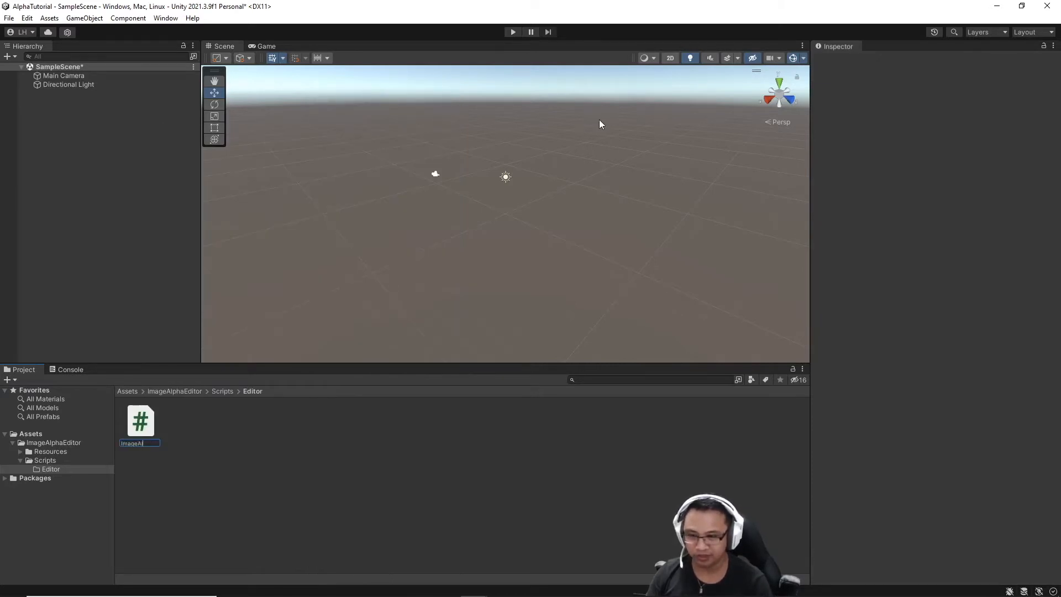
type("phaEdit")
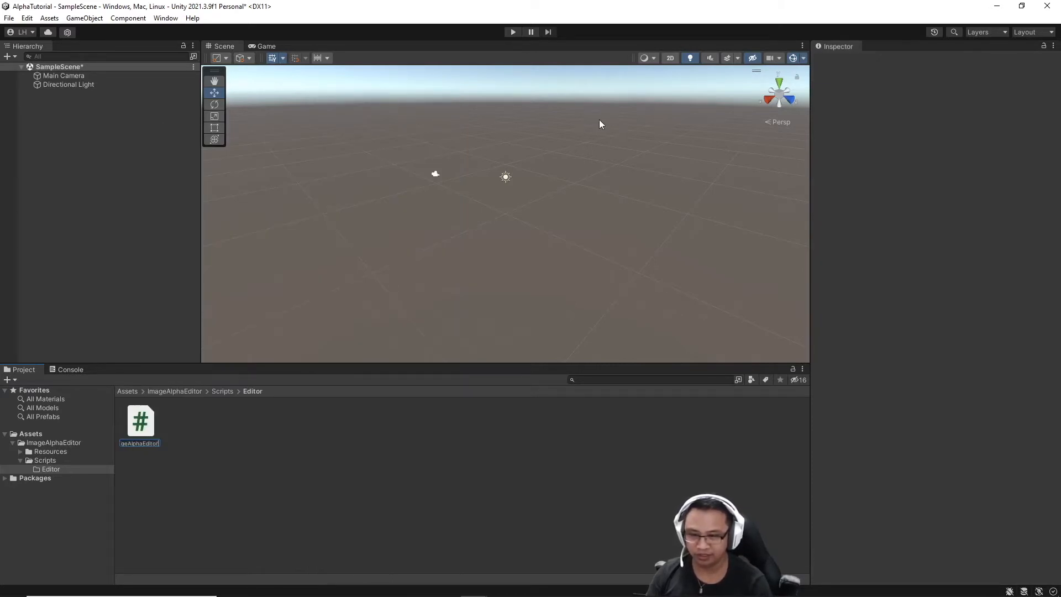
type("or")
key("Return")
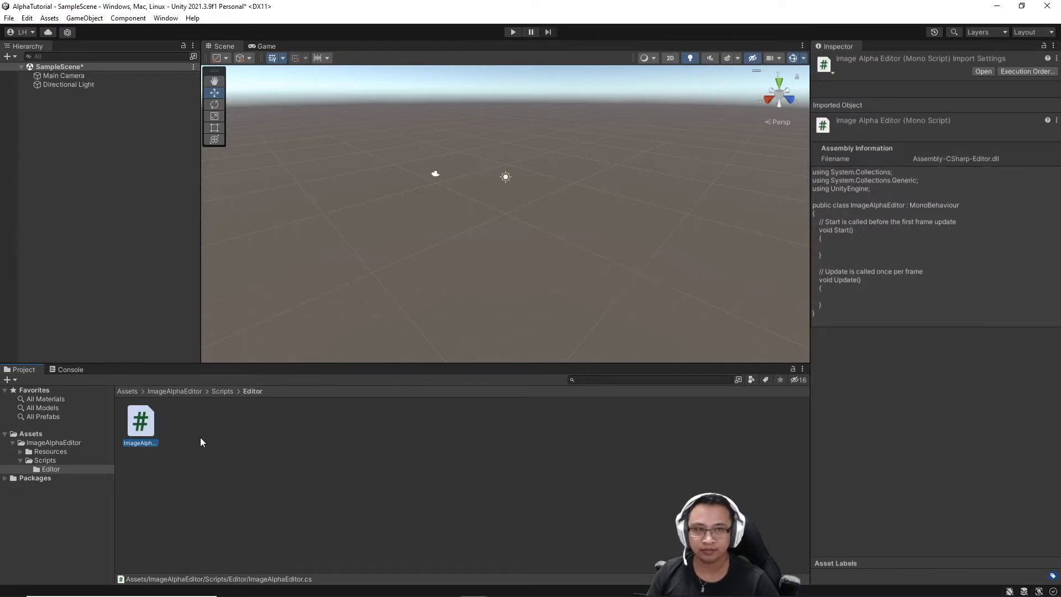
left_click(49, 452)
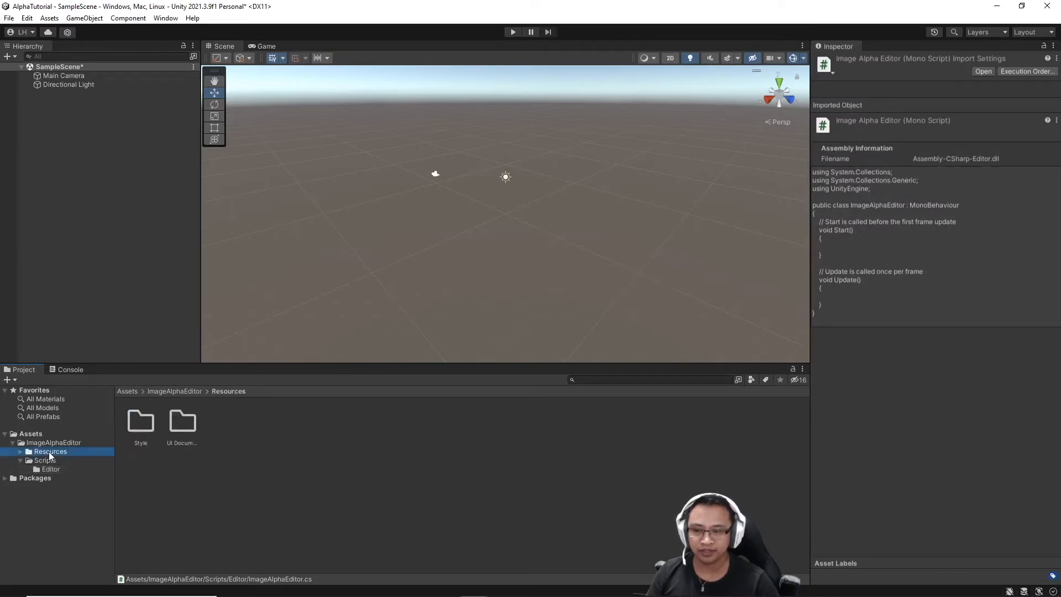
Create a UI Document named ImageAlphaEditorWindow in the UI Documents folder.
double_click(184, 421)
right_click(184, 419)
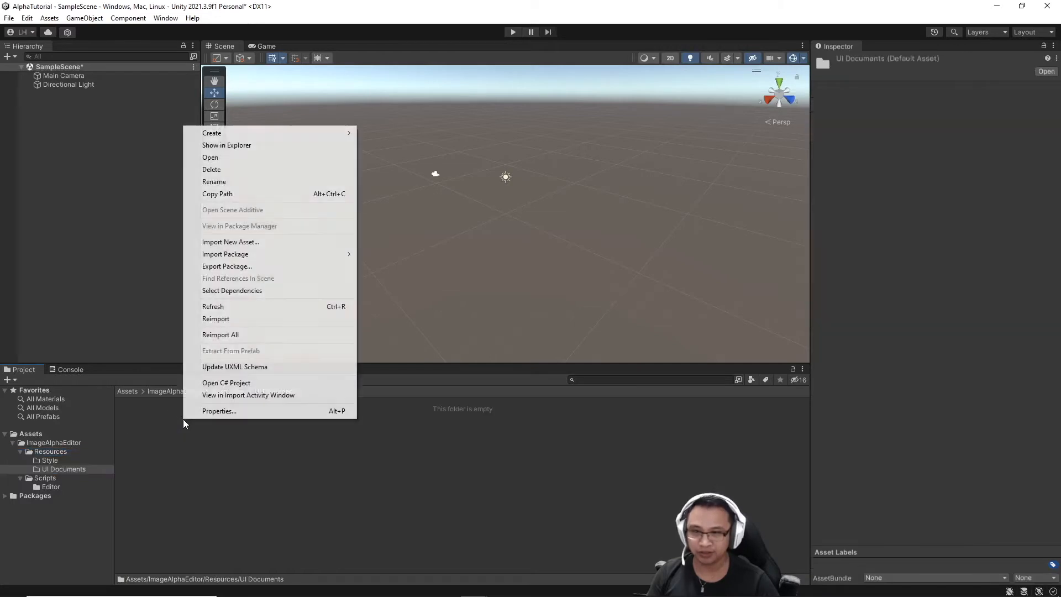
mouse_move(296, 136)
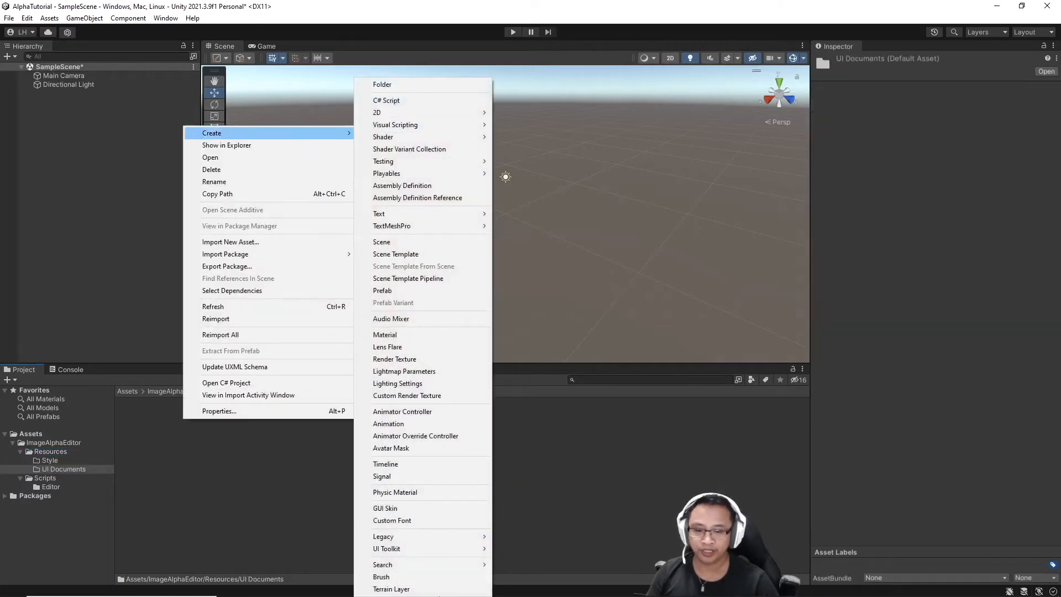
mouse_move(460, 548)
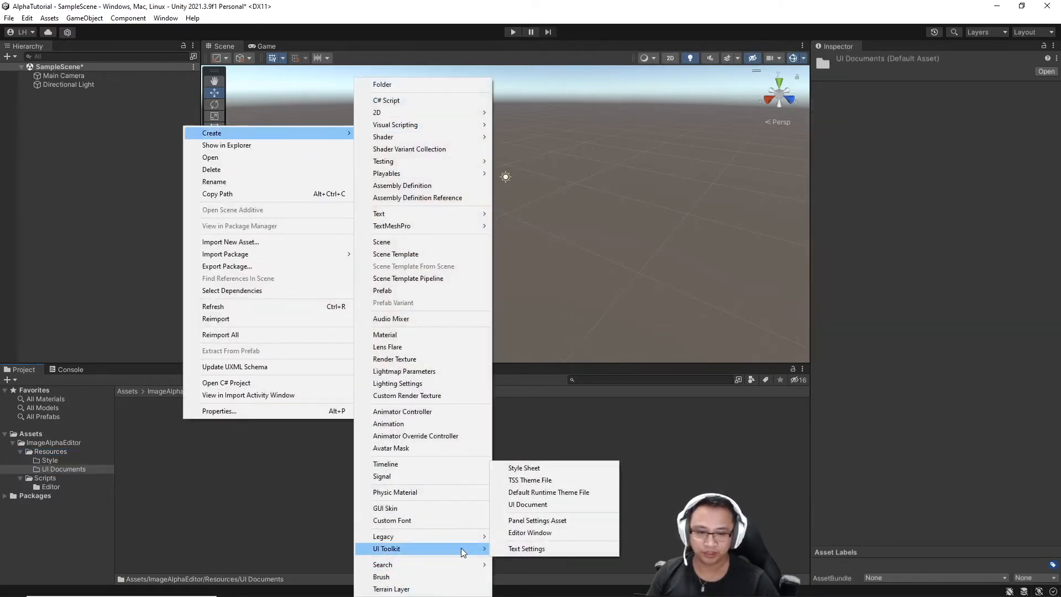
left_click(545, 504)
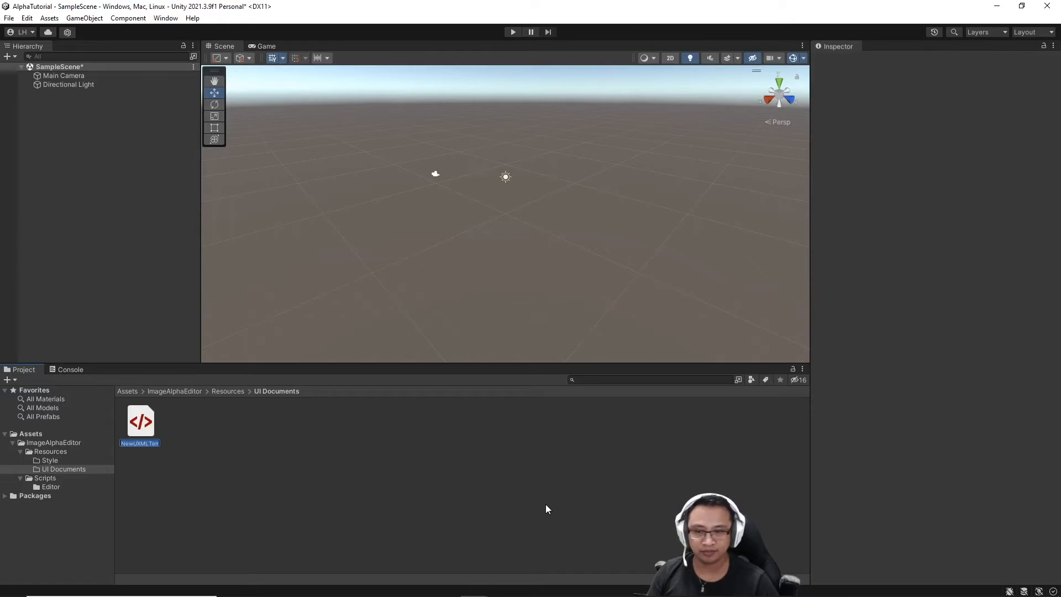
type("ImageAlphaE")
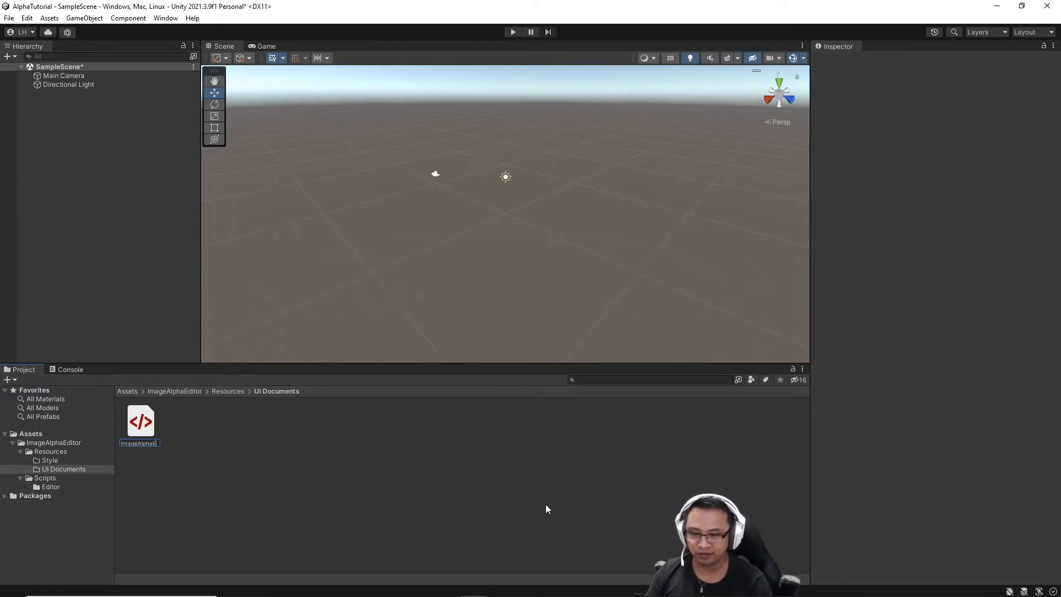
type("ditorWindow")
key("Return")
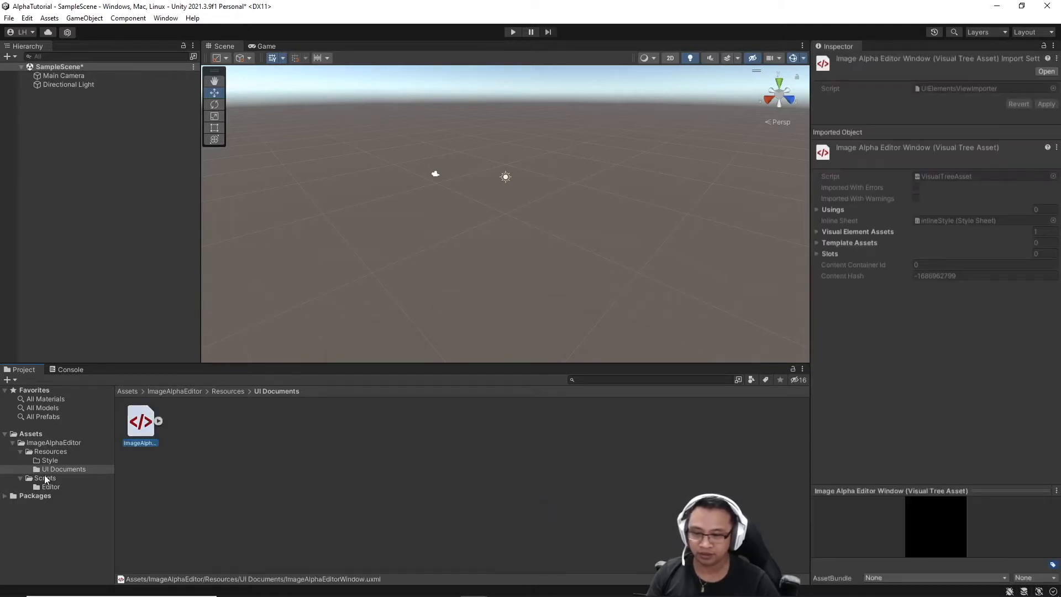
Create a Style Sheet named AlphaEditorStyles in the Style folder.
left_click(58, 462)
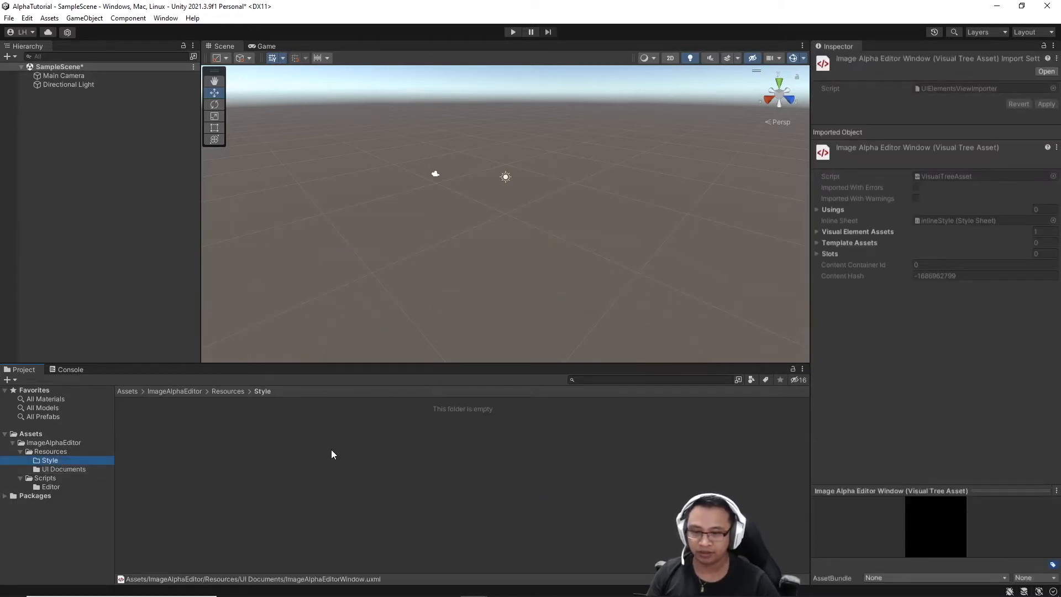
right_click(330, 435)
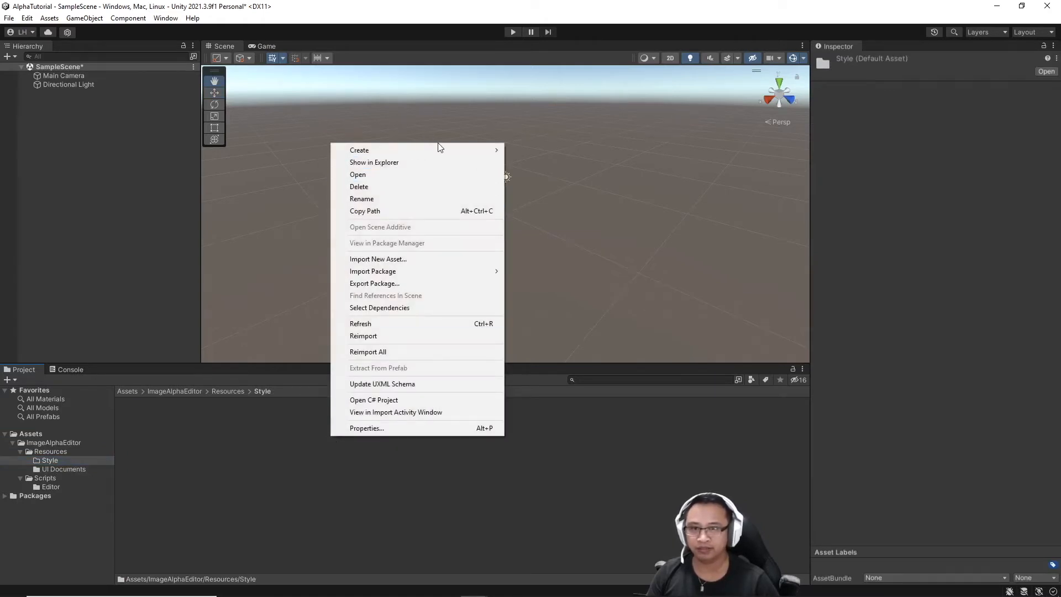
mouse_move(442, 151)
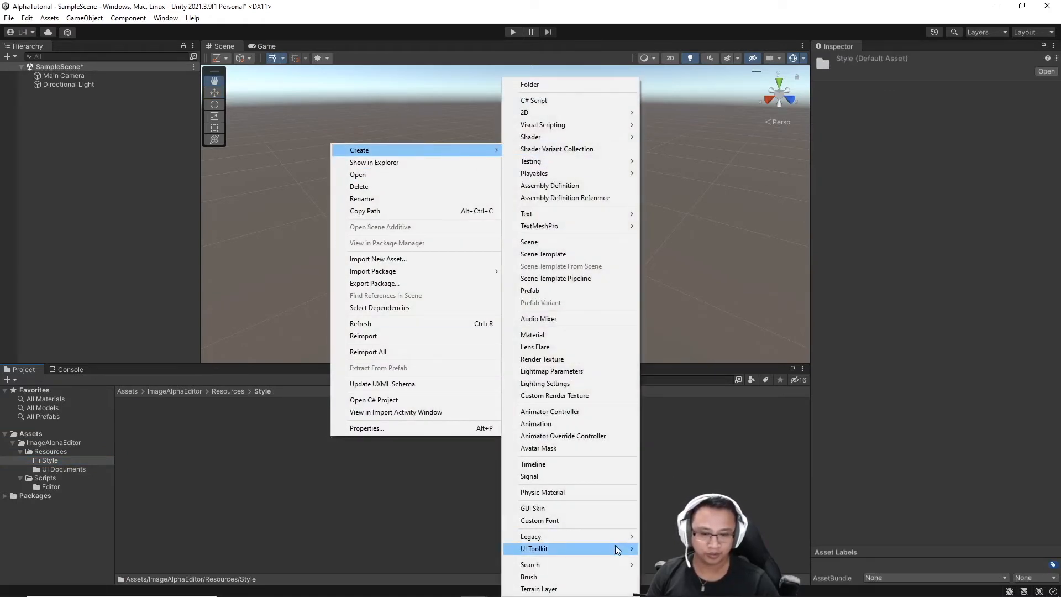
mouse_move(615, 545)
left_click(694, 468)
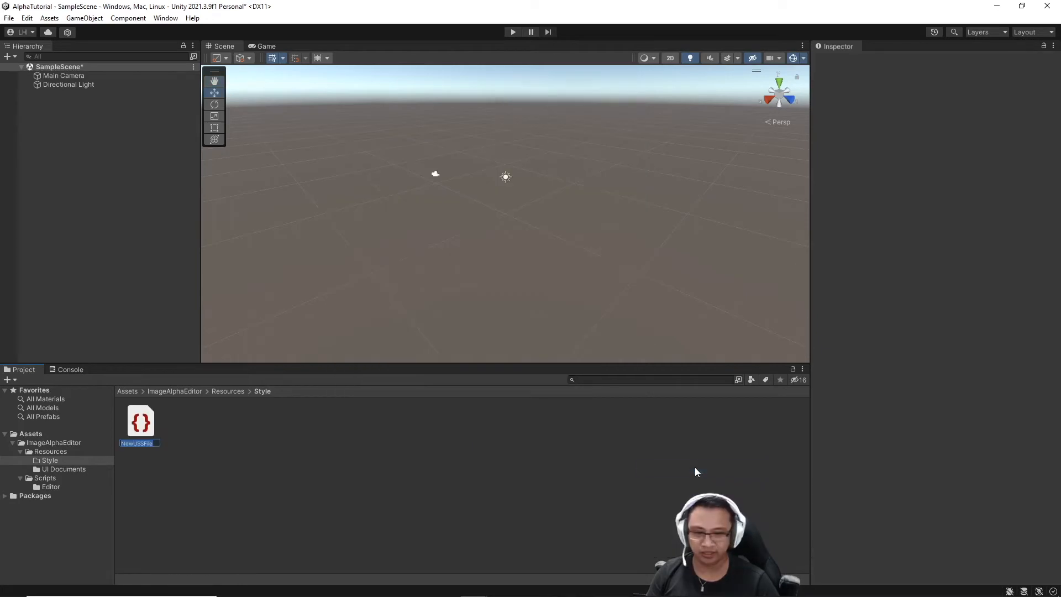
type("AlphaEditorStyl")
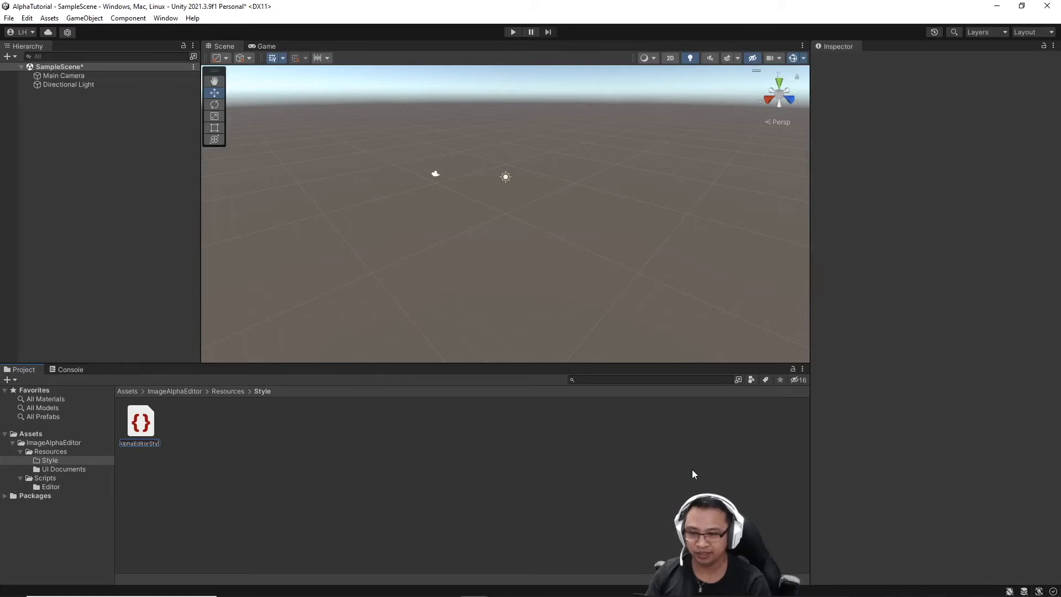
type("es")
key("Return")
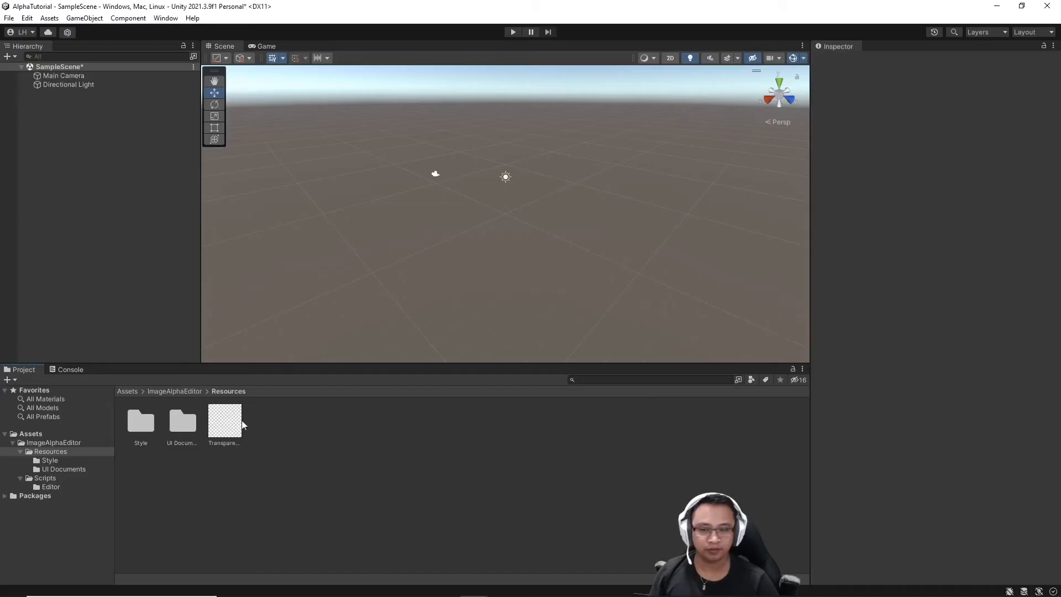
Download Transparency500.png from the Google Drive viewer.
left_click(214, 426)
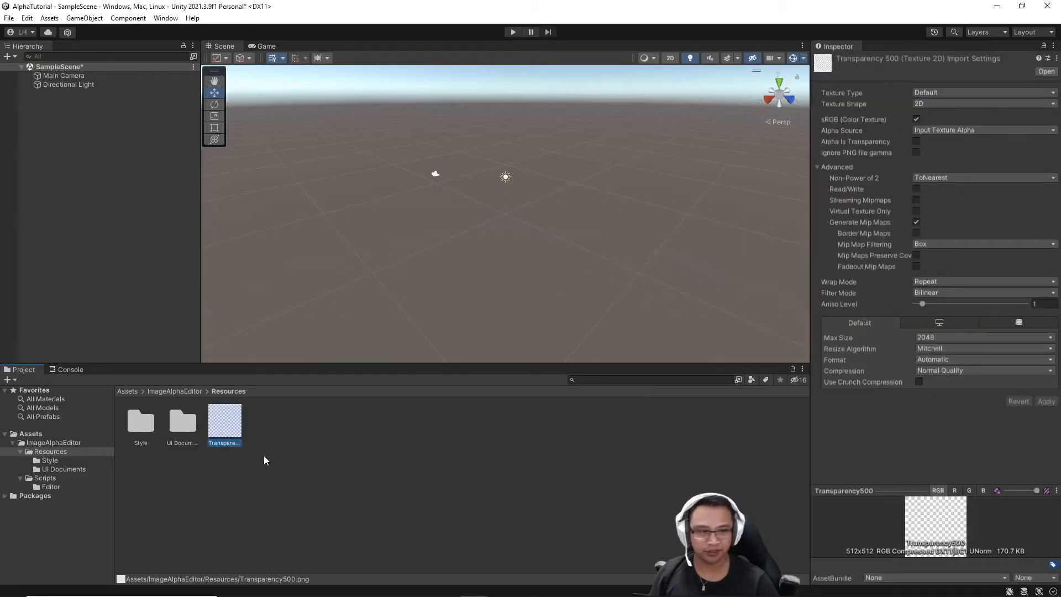
Review the Transparency500 texture's import settings and the AlphaEditorStyles style sheet.
left_click(535, 445)
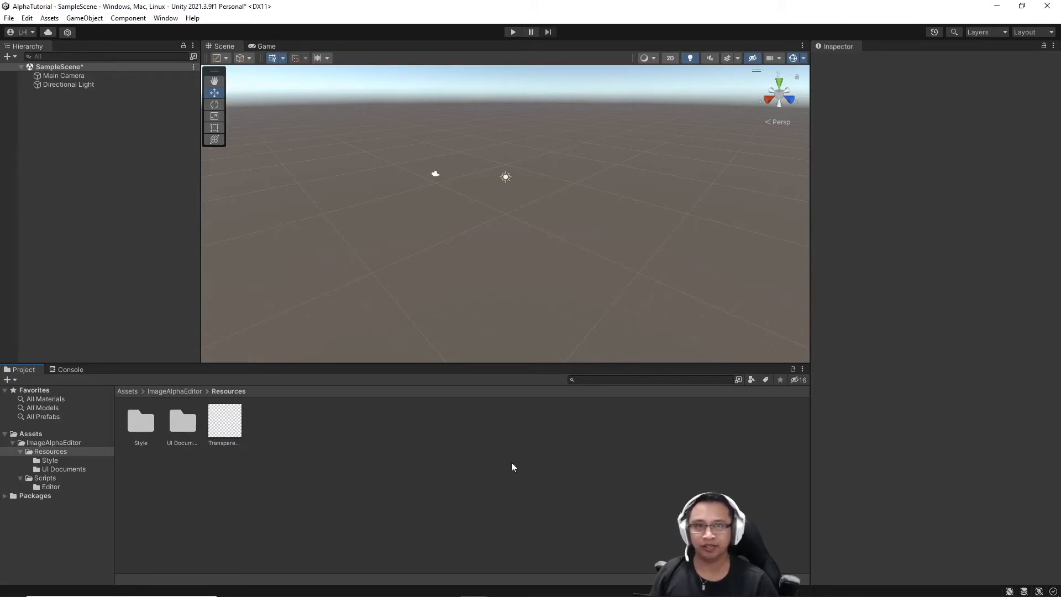
left_click(58, 441)
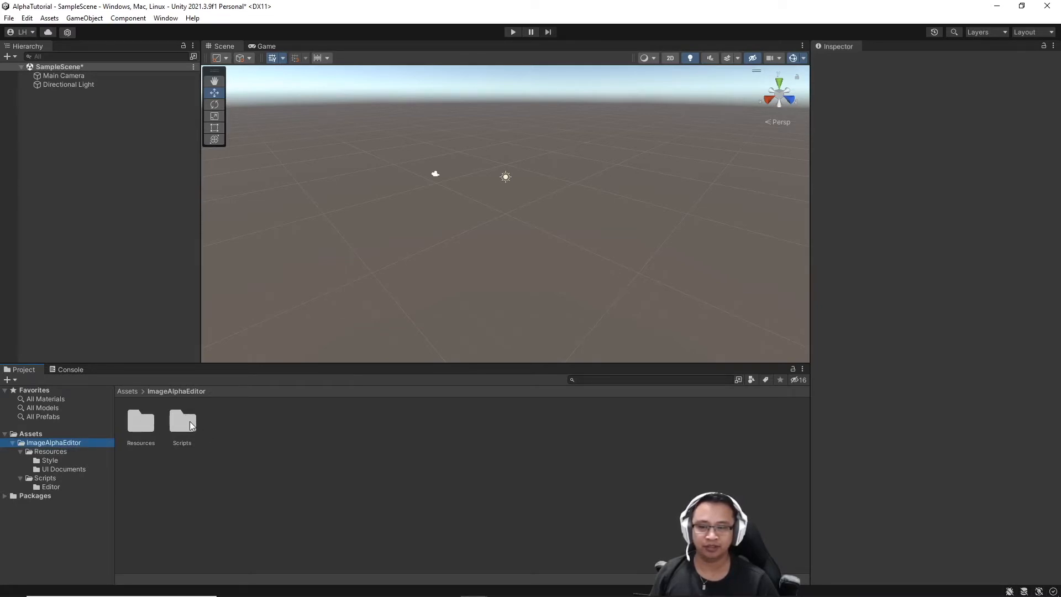
double_click(141, 423)
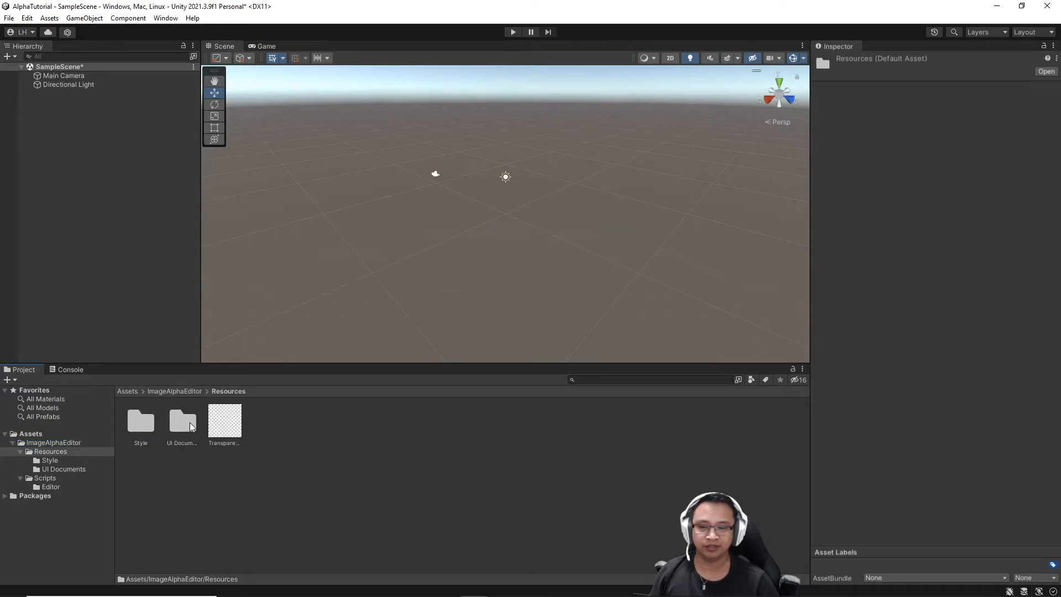
left_click(231, 419)
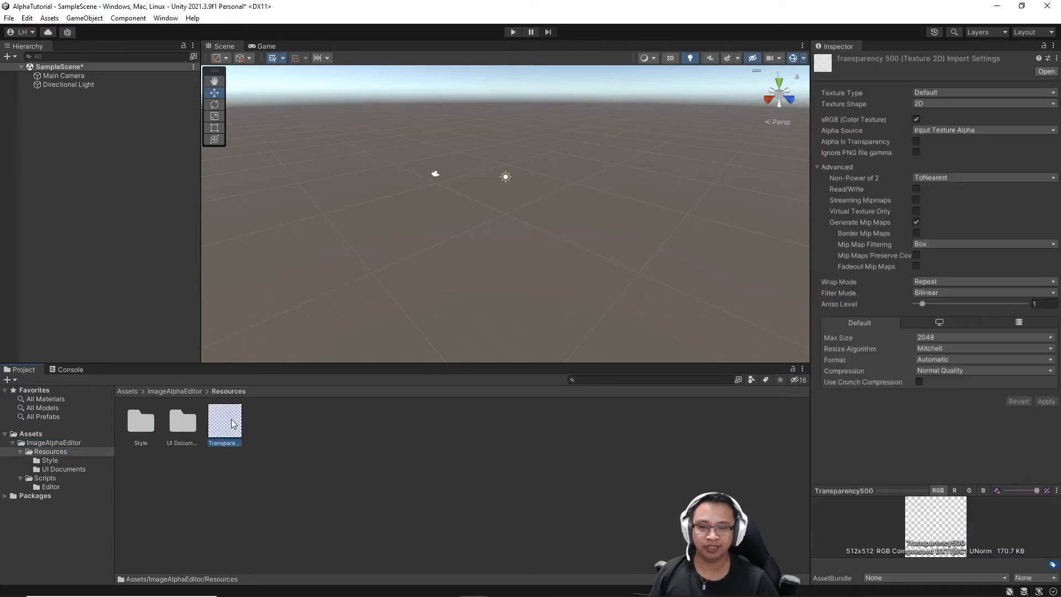
left_click(318, 423)
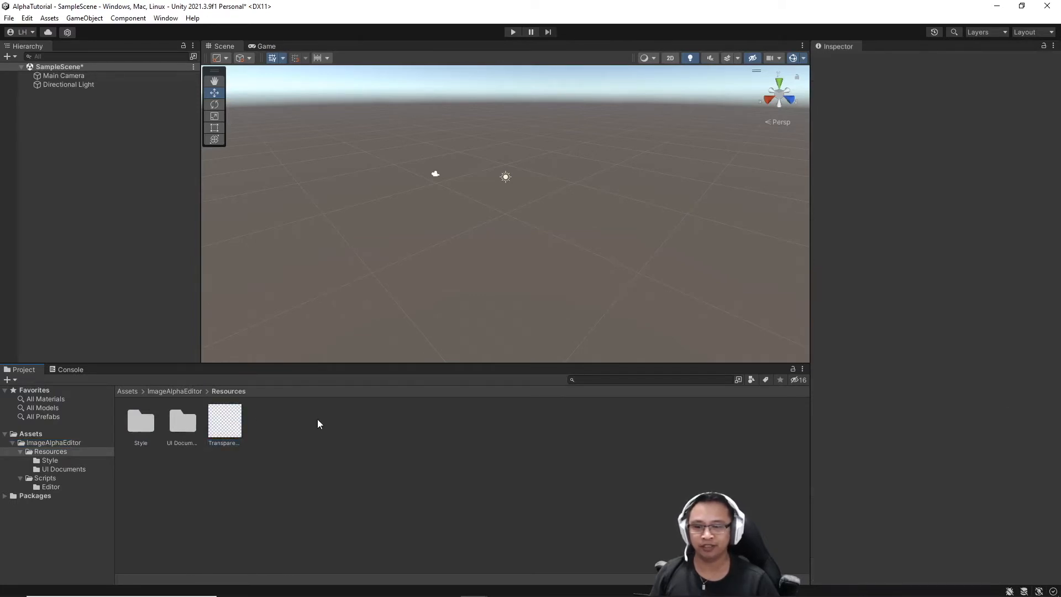
double_click(143, 423)
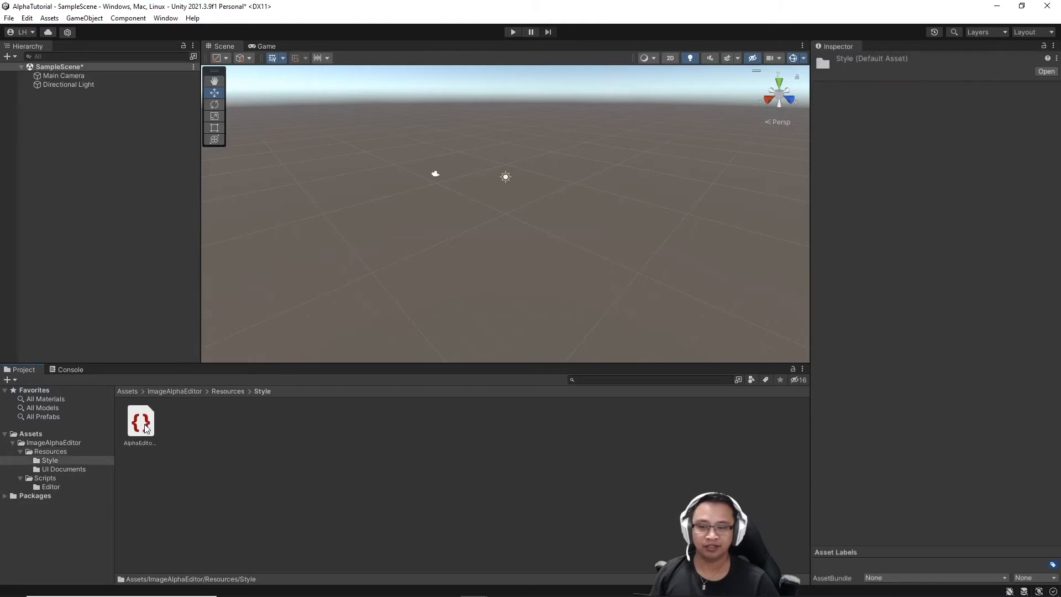
left_click(146, 428)
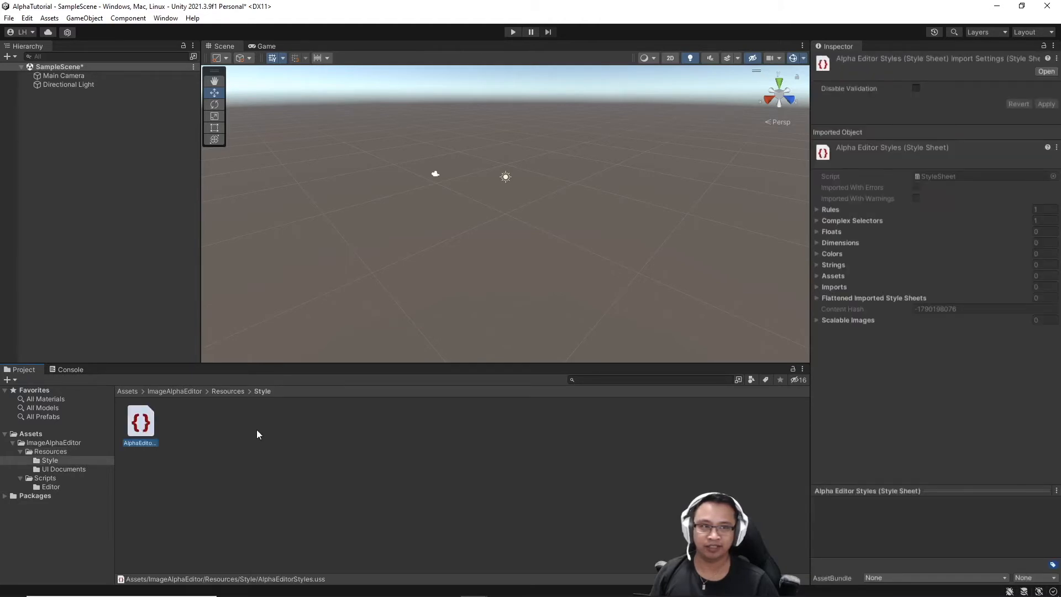
Inspect the ImageAlphaEditorWindow document, AlphaEdit compute shader and ImageAlphaEditor script.
left_click(59, 469)
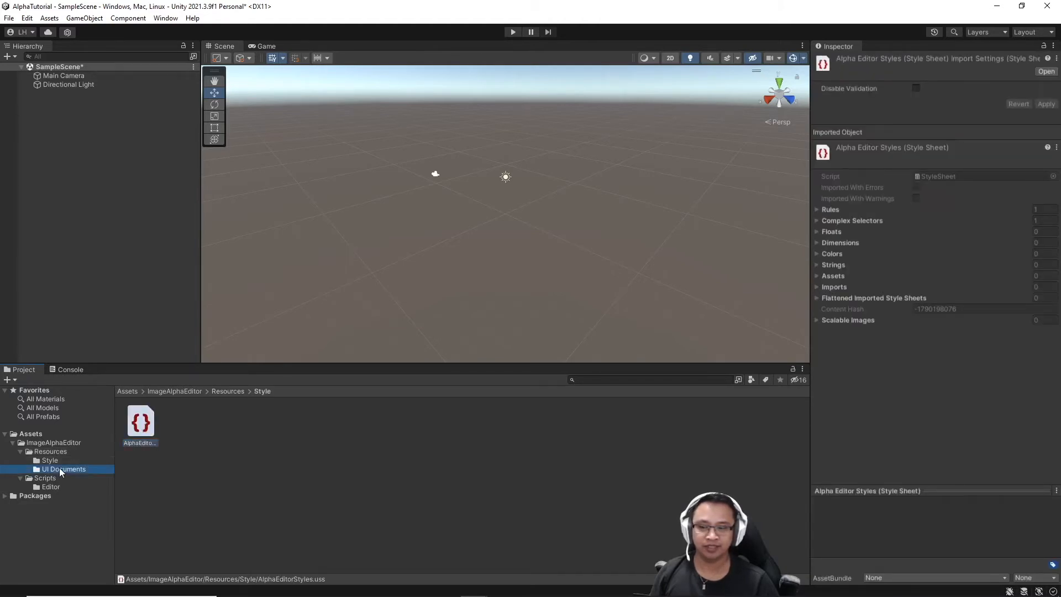
left_click(150, 435)
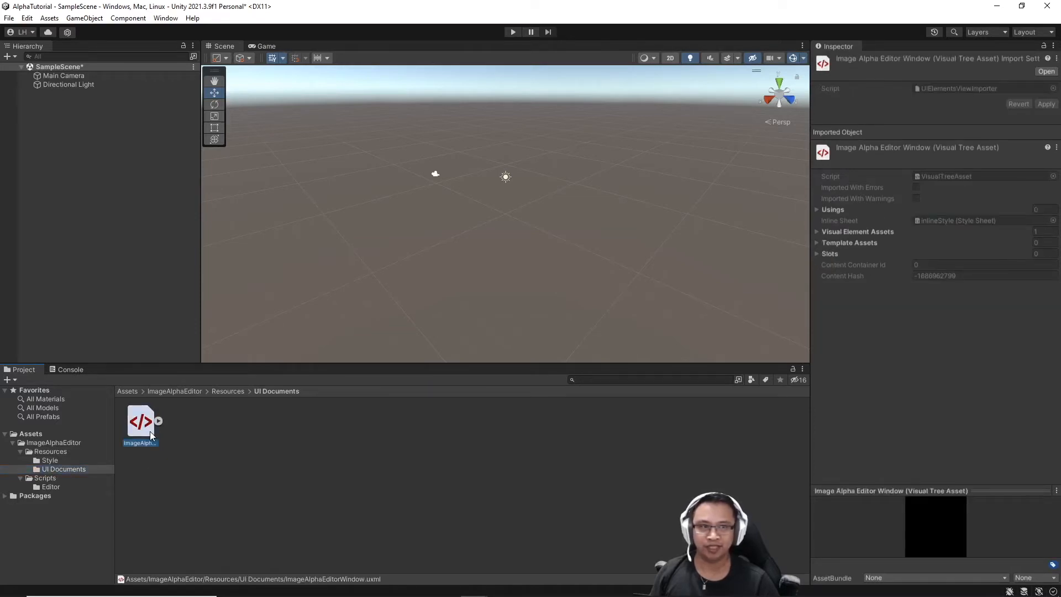
left_click(38, 479)
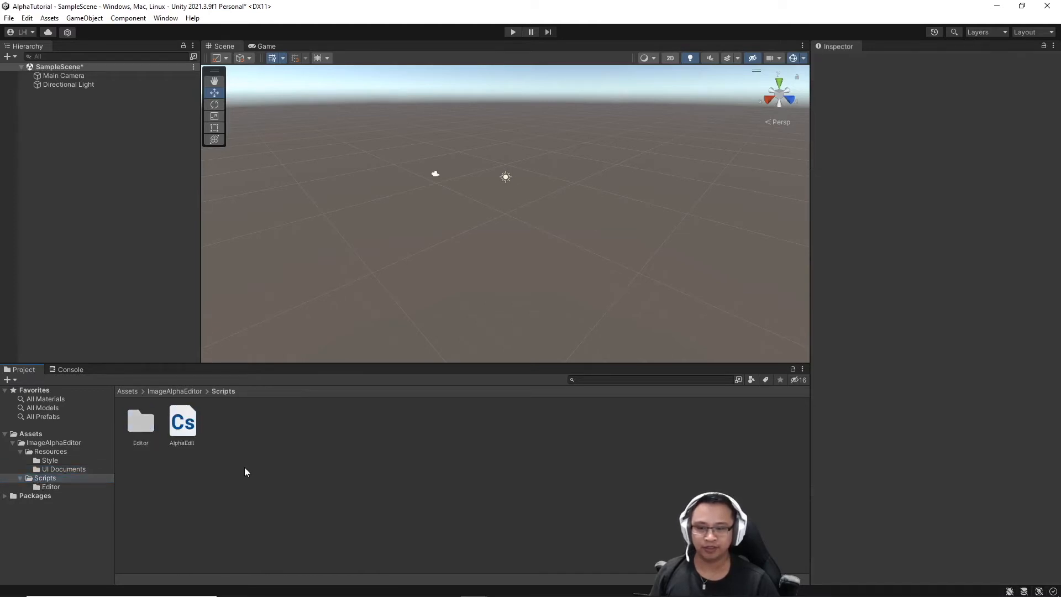
left_click(184, 424)
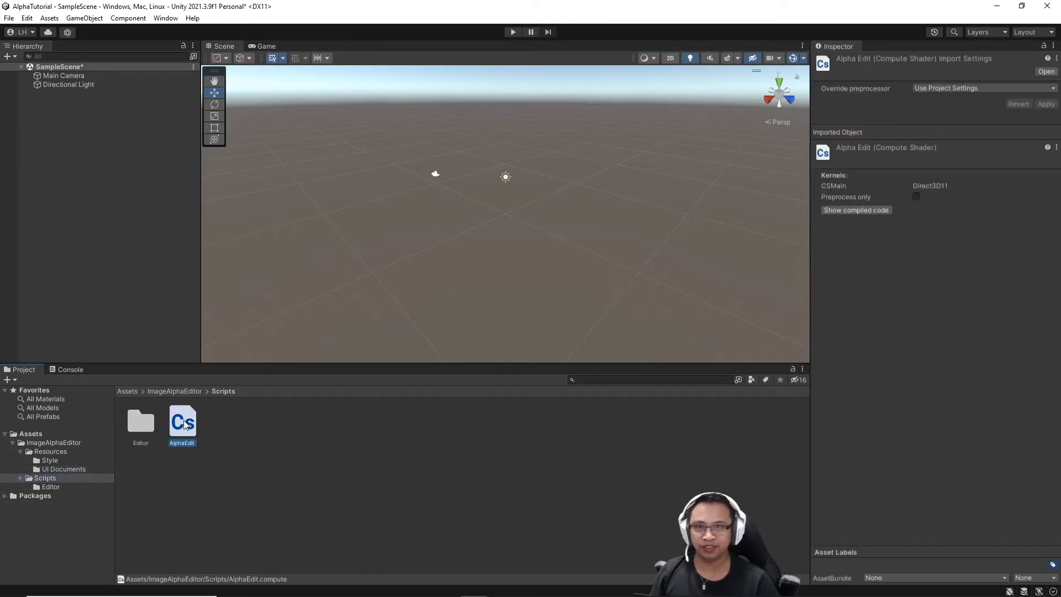
left_click(67, 479)
left_click(58, 486)
left_click(144, 426)
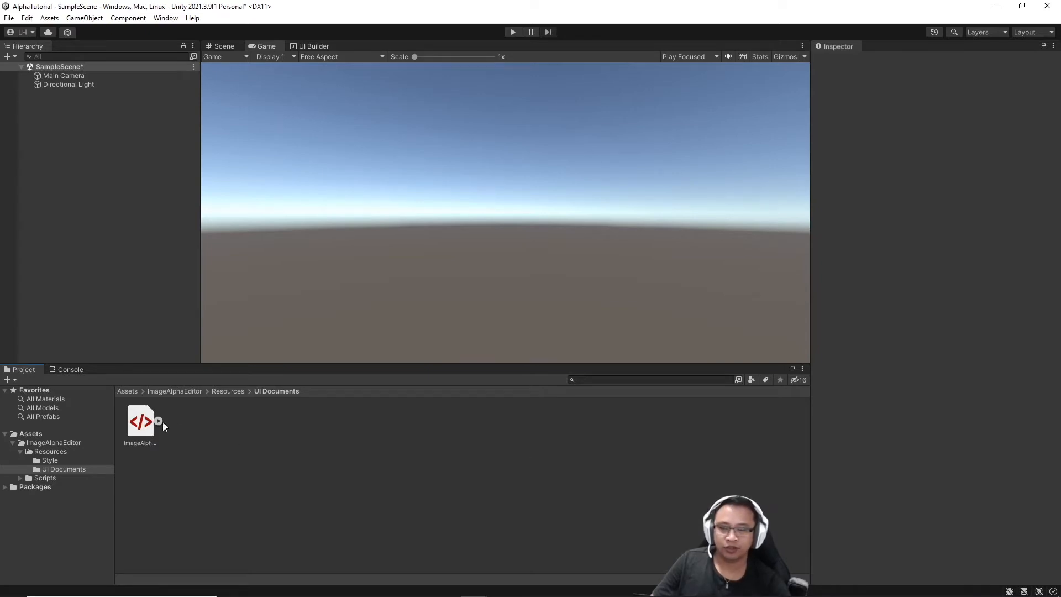
Open ImageAlphaEditorWindow in UI Builder and attach the existing Resources/Style/AlphaEditorStyles.uss.
double_click(135, 425)
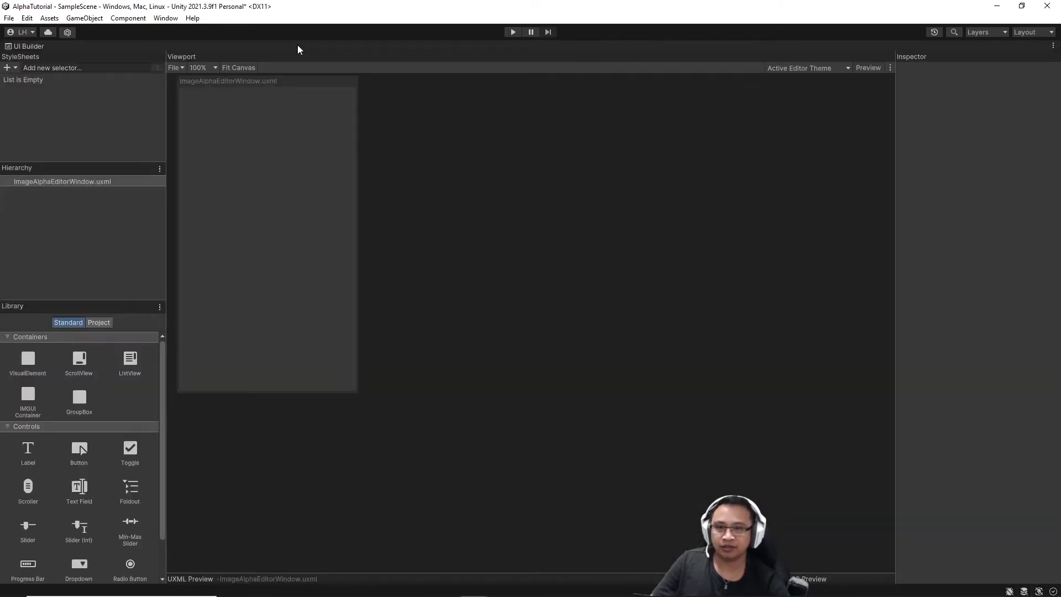
left_click(584, 257)
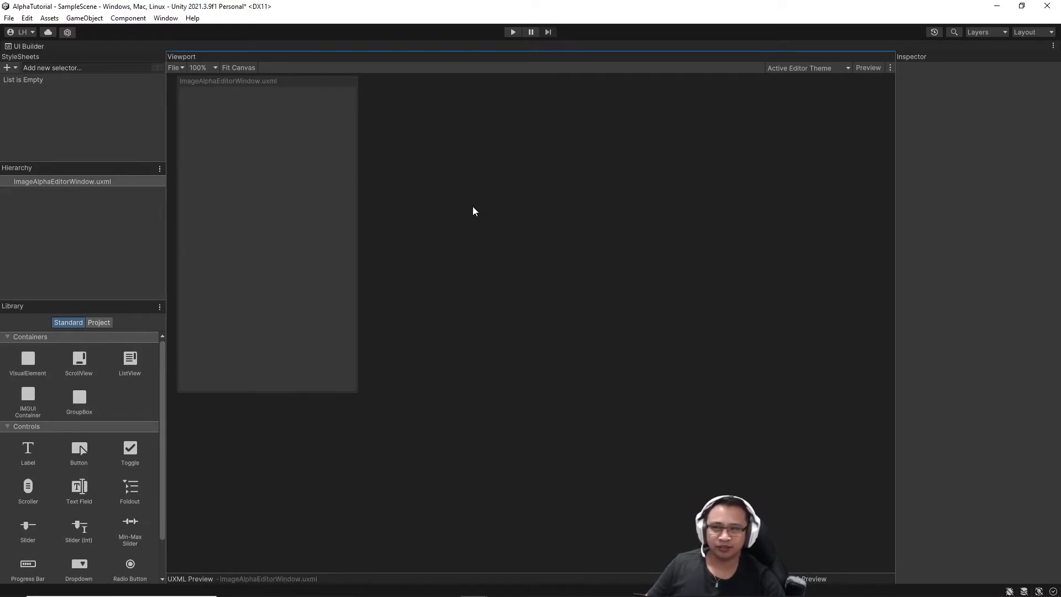
left_click(16, 69)
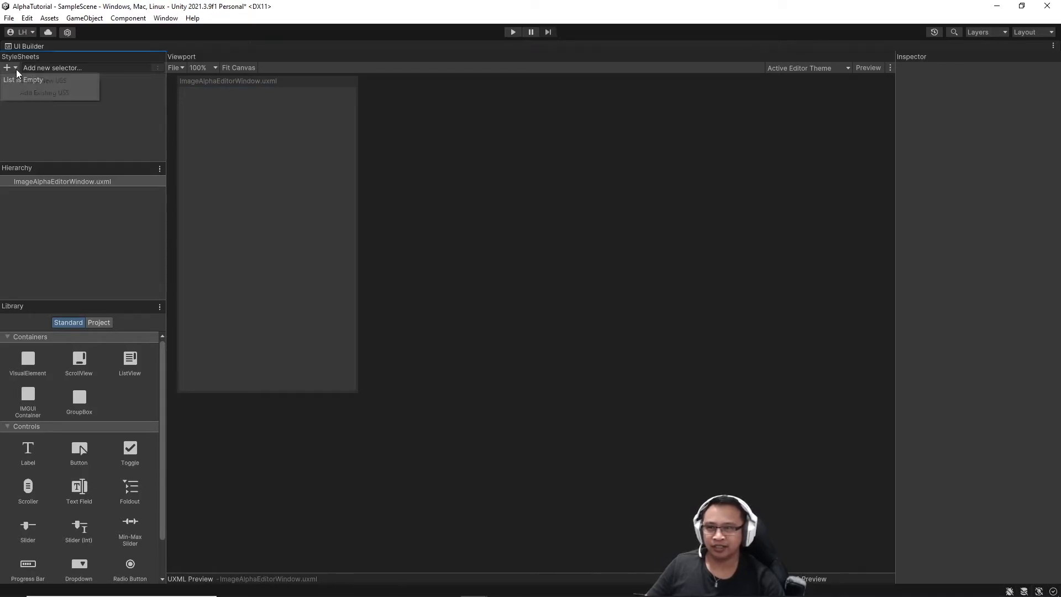
left_click(25, 93)
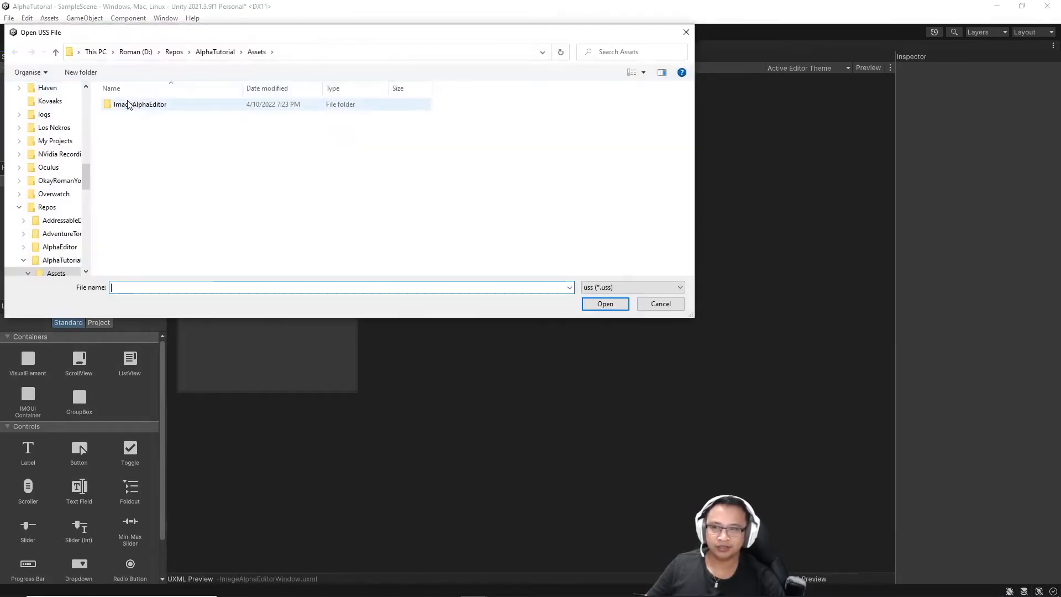
double_click(127, 104)
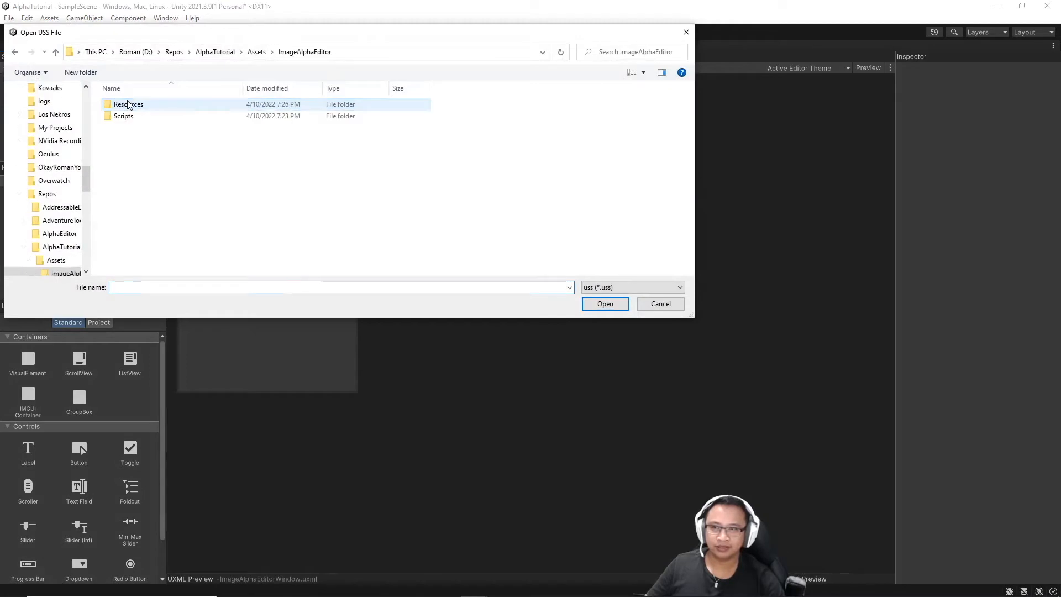
double_click(127, 106)
left_click(131, 105)
double_click(131, 105)
left_click(131, 106)
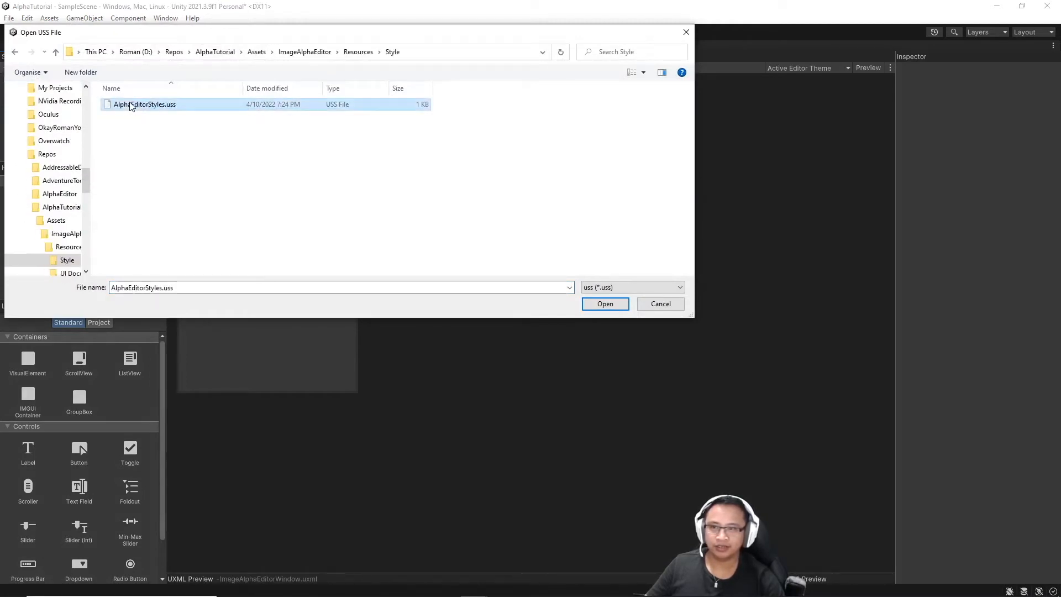
double_click(237, 106)
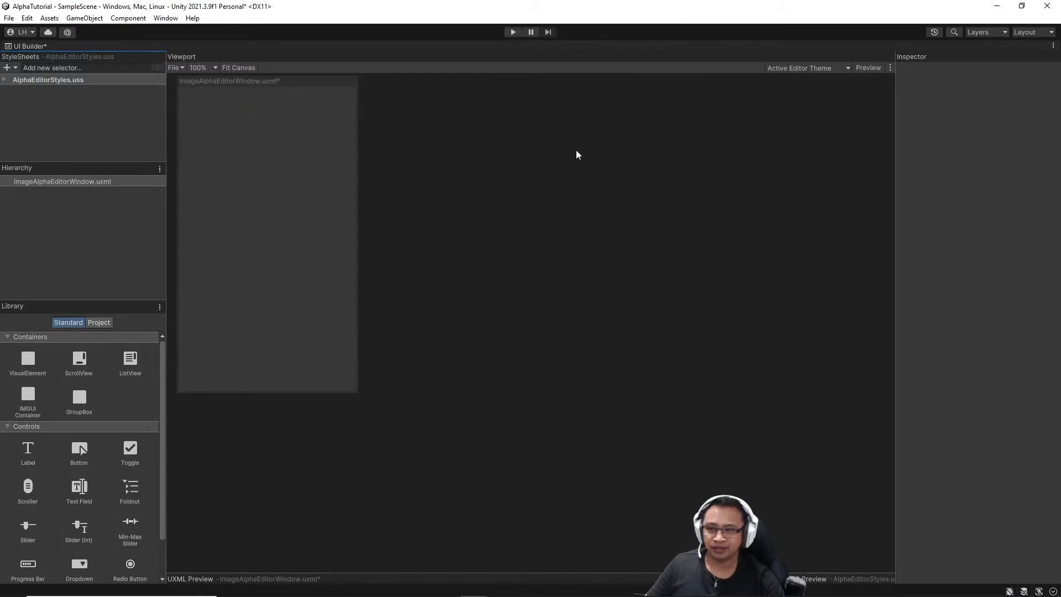
Add a Label element to the layout and rename it title.
left_click(134, 181)
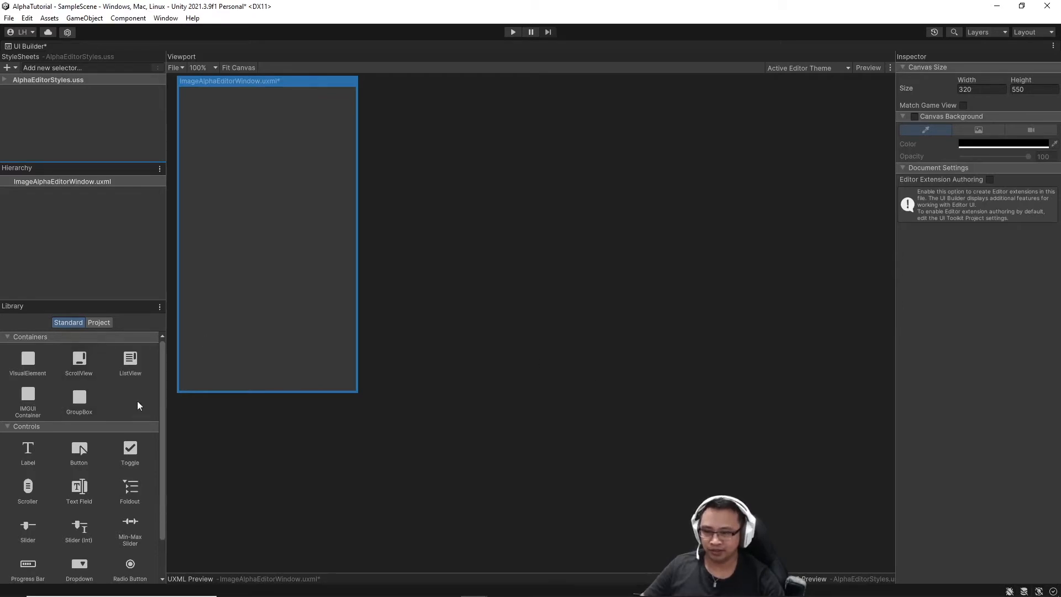
left_click_drag(40, 457, 61, 247)
left_click(104, 190)
right_click(104, 191)
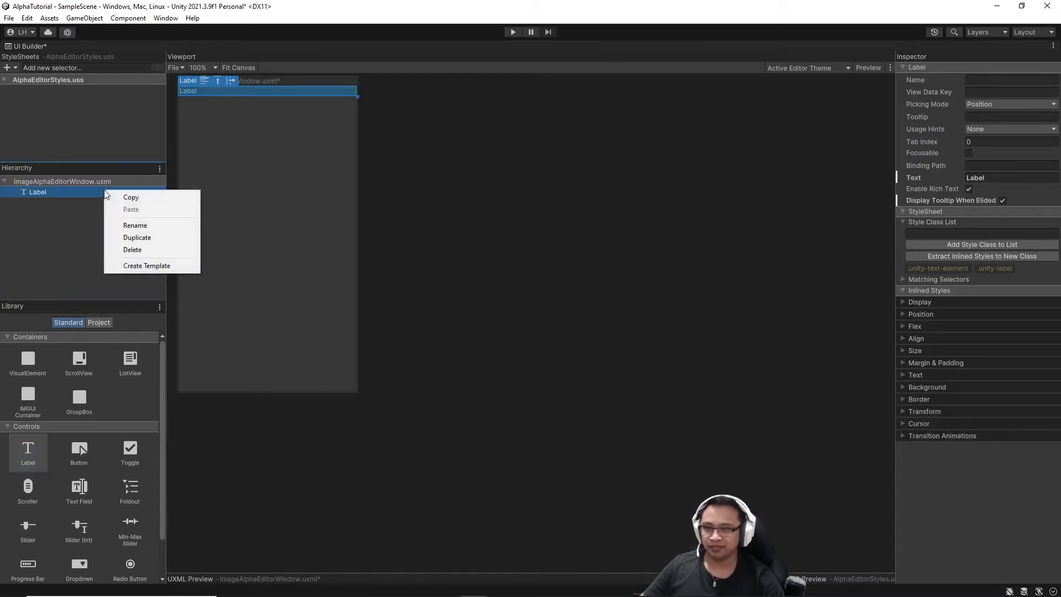
left_click(149, 227)
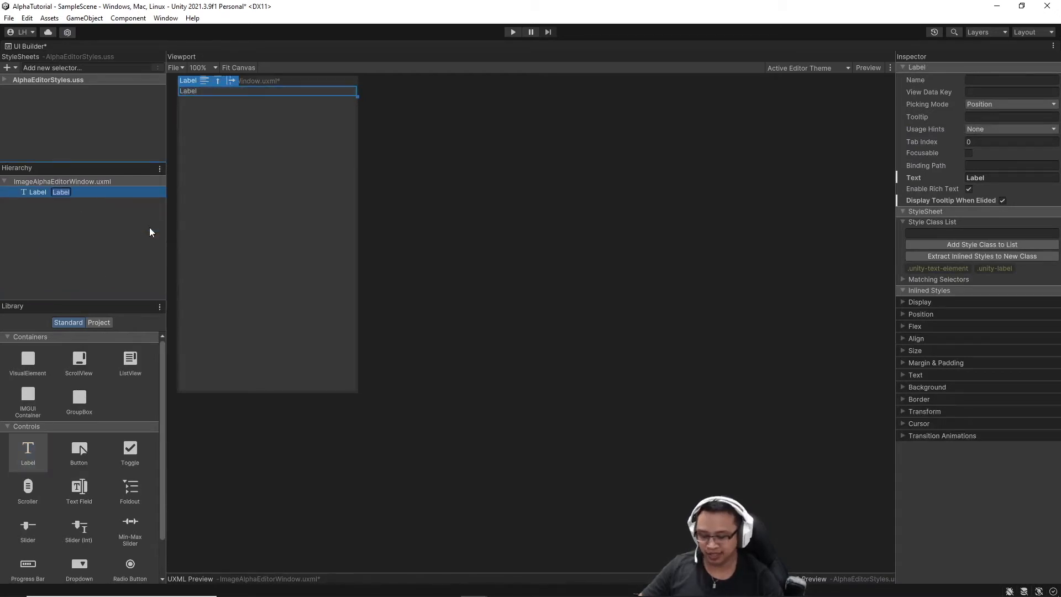
type("title")
key("Return")
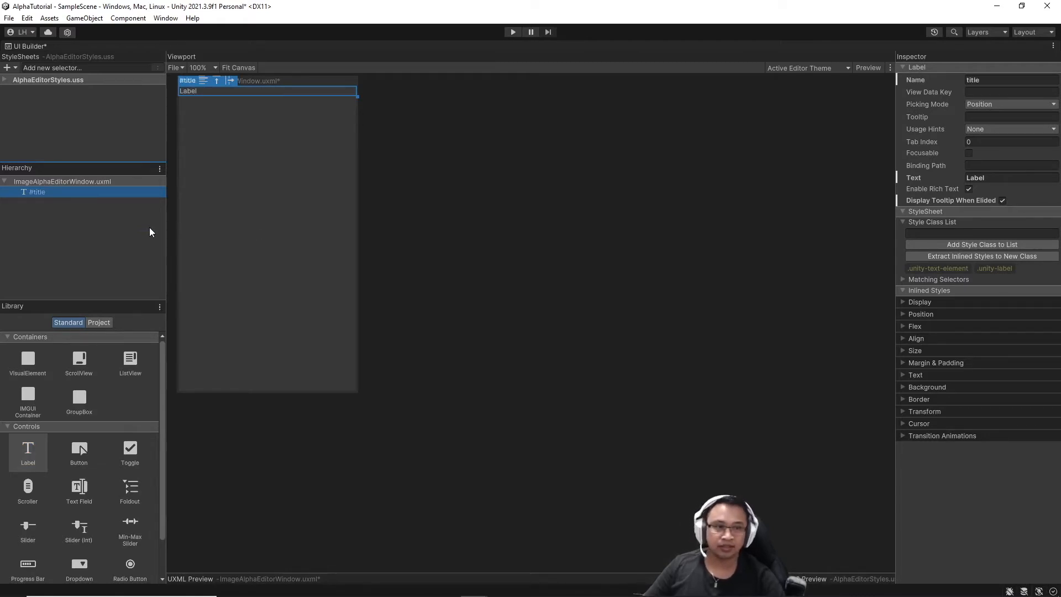
Set the title label's text to 'Image Alpha Editor'.
left_click(1015, 177)
key("ctrl+a")
key("BackSpace")
type("Image Alpha")
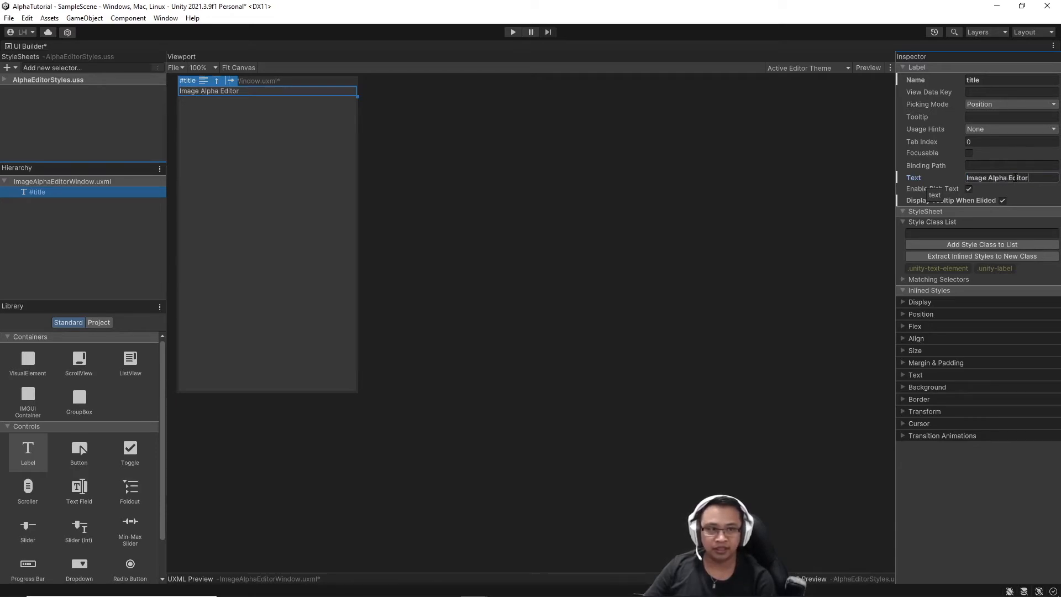
left_click(744, 213)
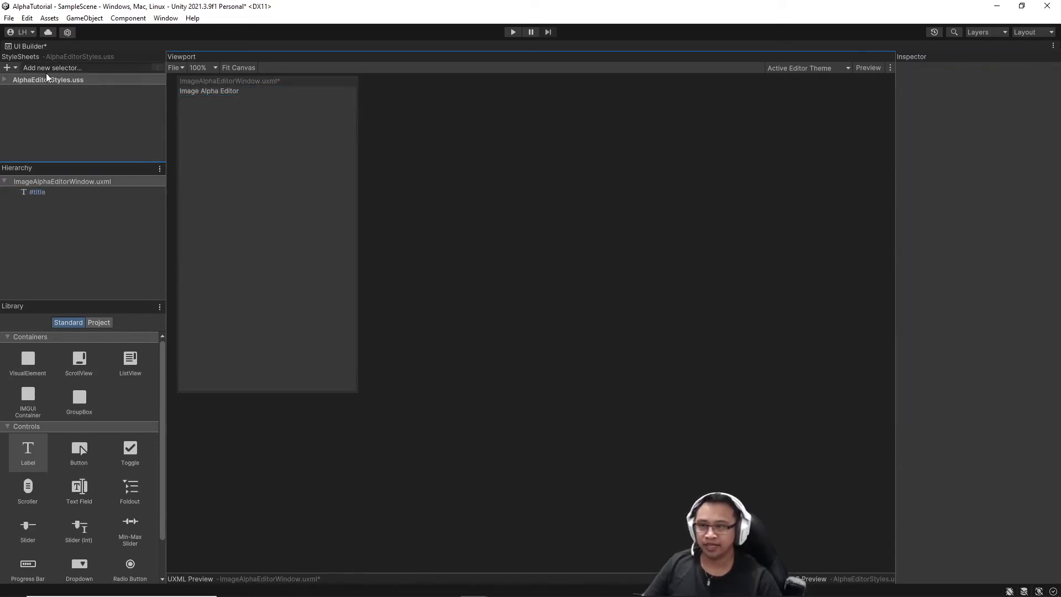
Add a #title selector to the AlphaEditorStyles style sheet.
left_click(130, 68)
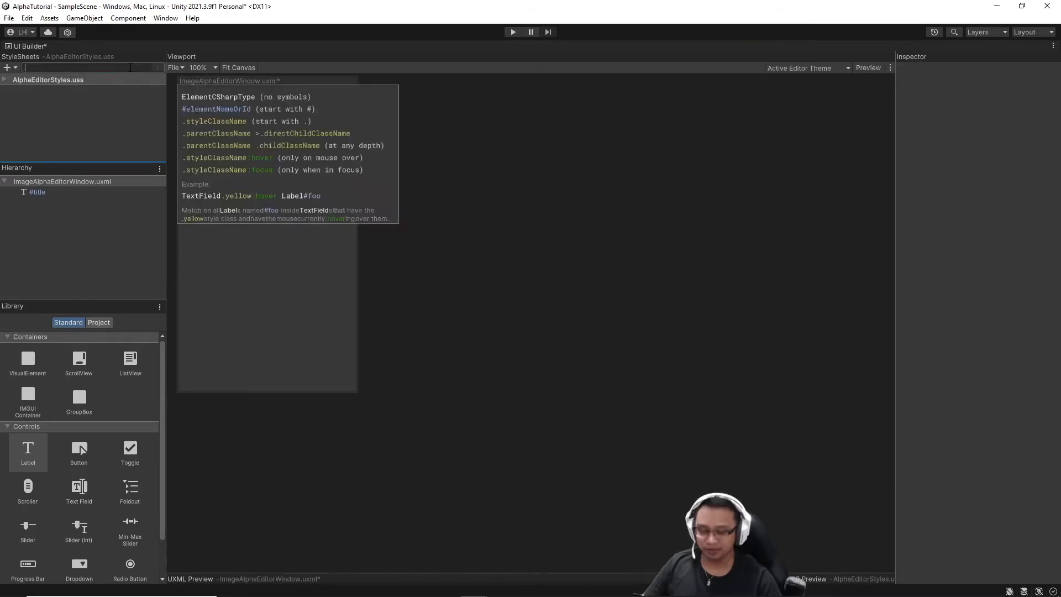
type("#")
key("BackSpace")
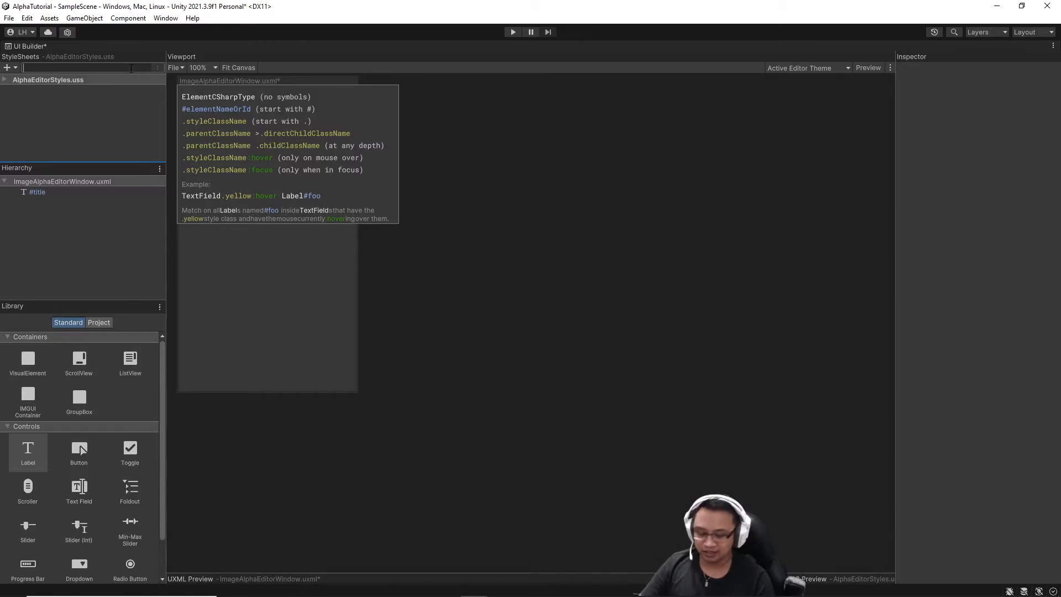
type("#")
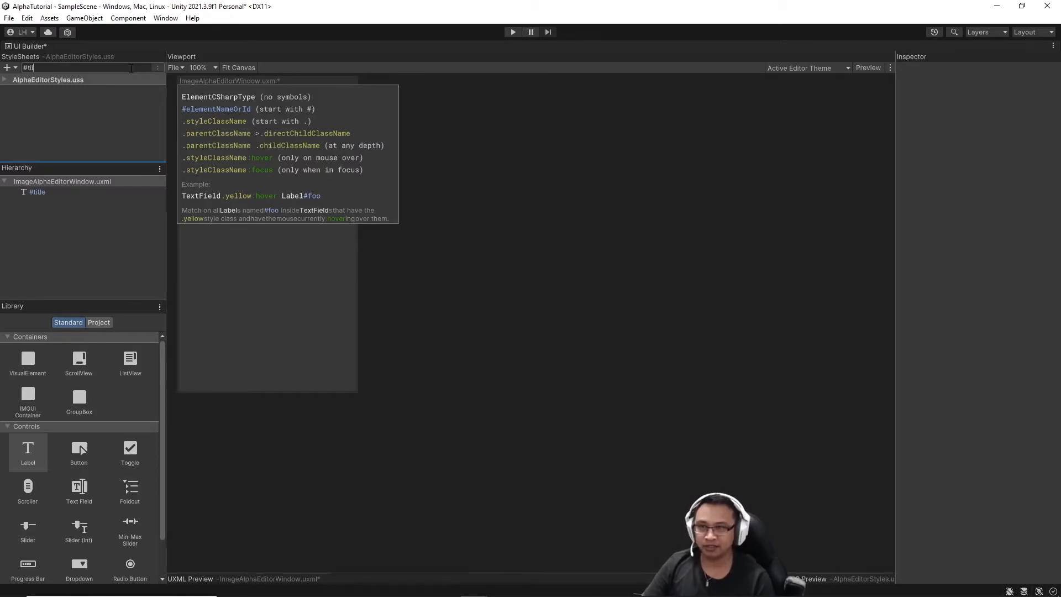
type("title")
key("Return")
left_click(2, 103)
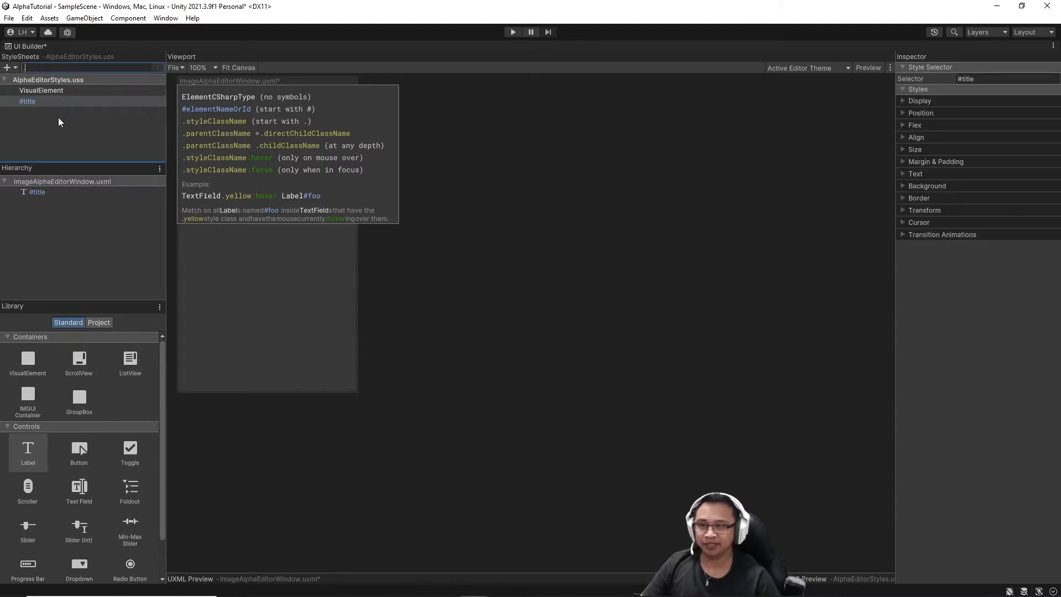
left_click(57, 193)
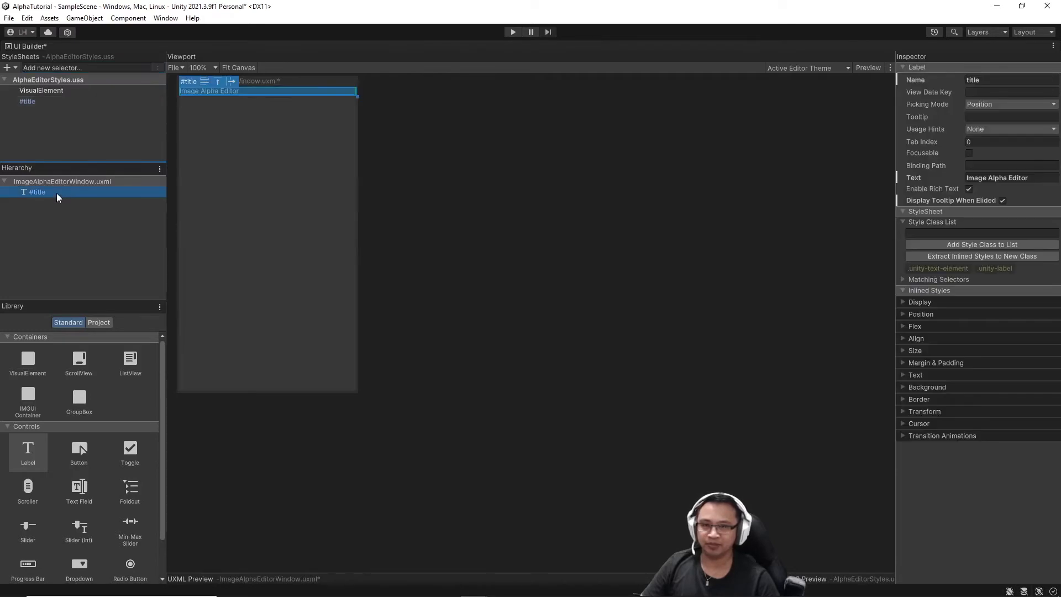
left_click(57, 102)
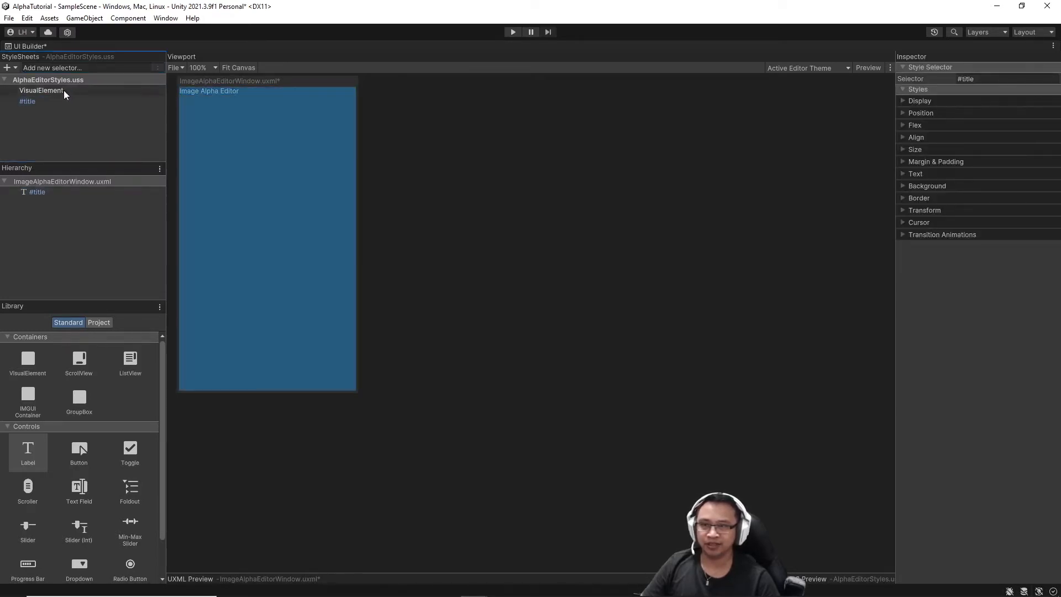
Delete the VisualElement selector, leaving #title selected.
left_click(64, 91)
right_click(64, 92)
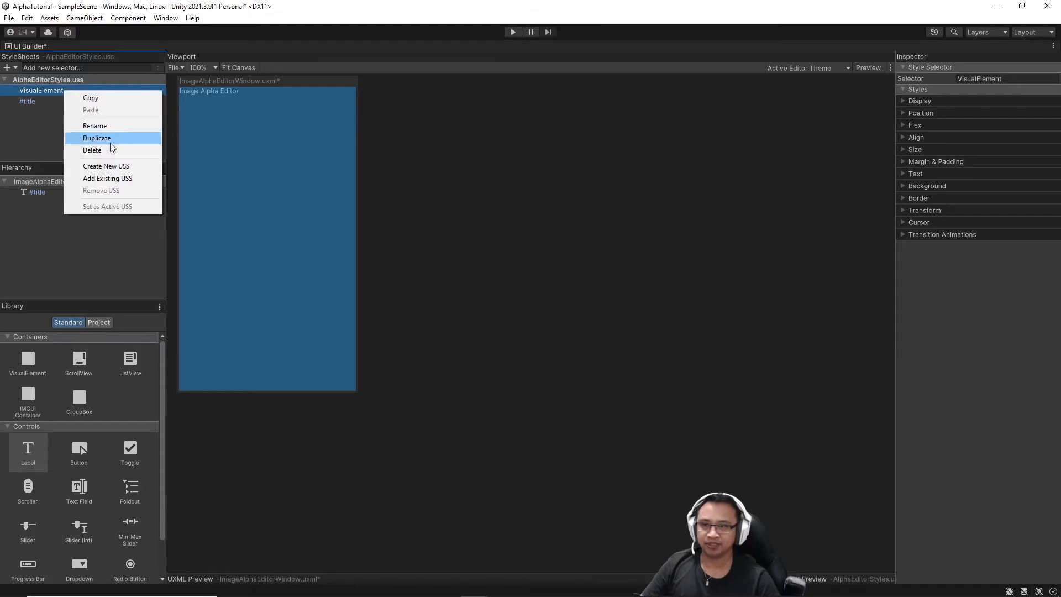
left_click(107, 151)
left_click(84, 90)
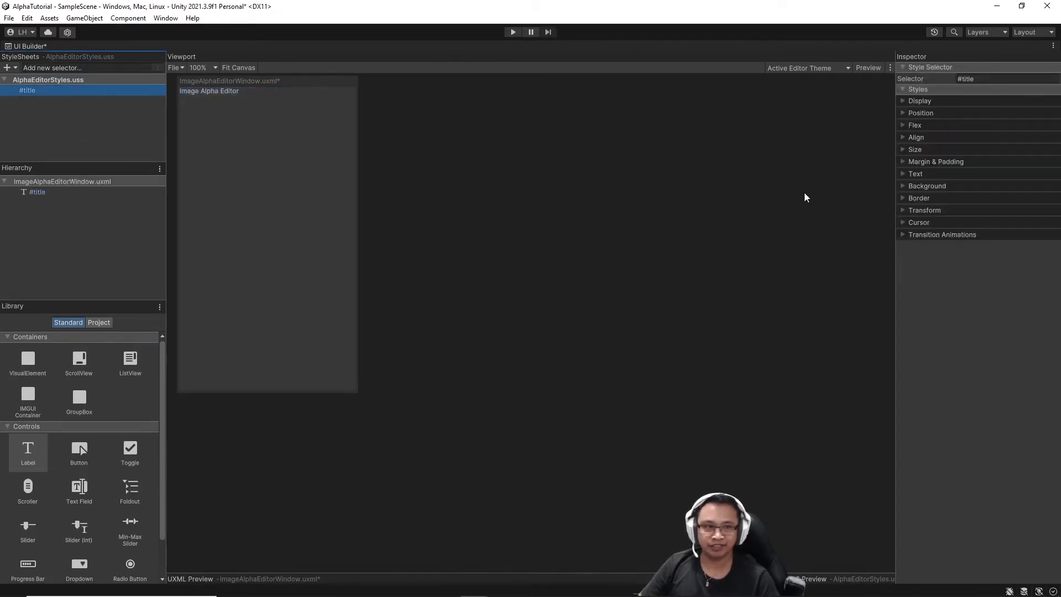
Give #title a 50px height and bold, centred 30px text.
left_click(902, 150)
left_click(1031, 173)
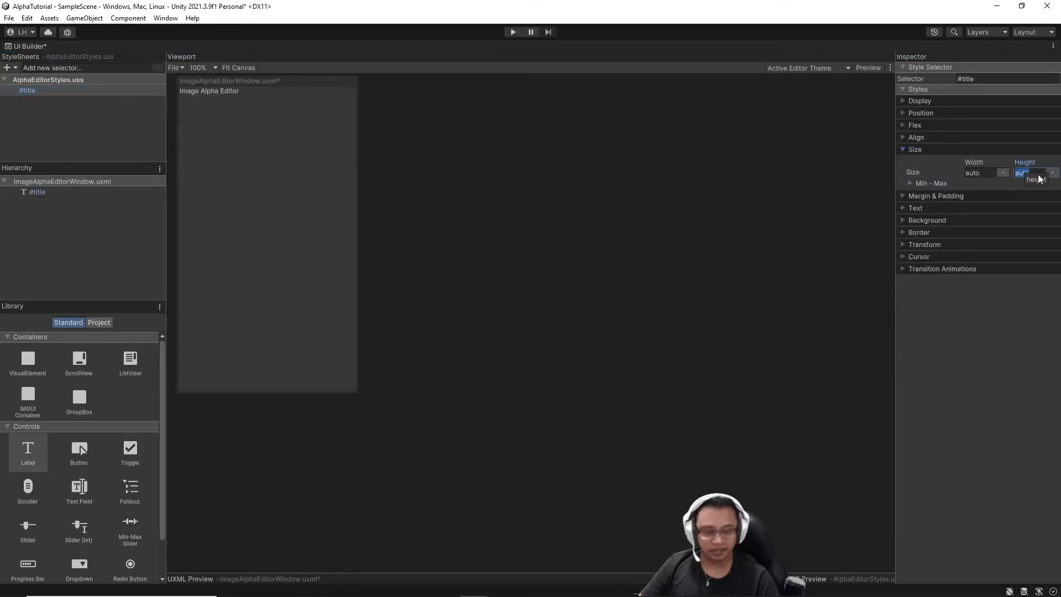
type("50")
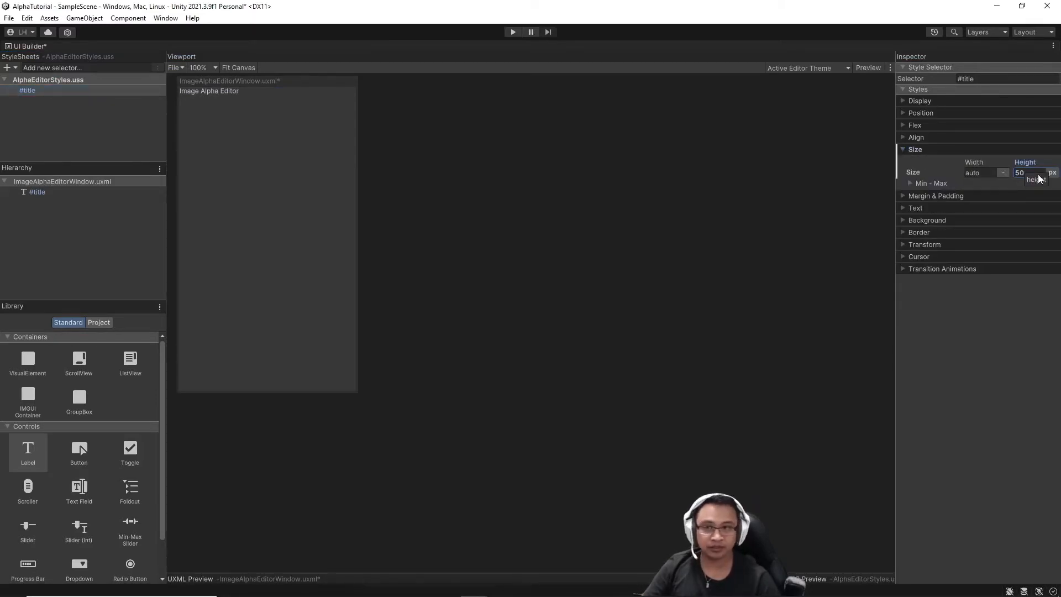
left_click(904, 208)
left_click(1003, 261)
type("3")
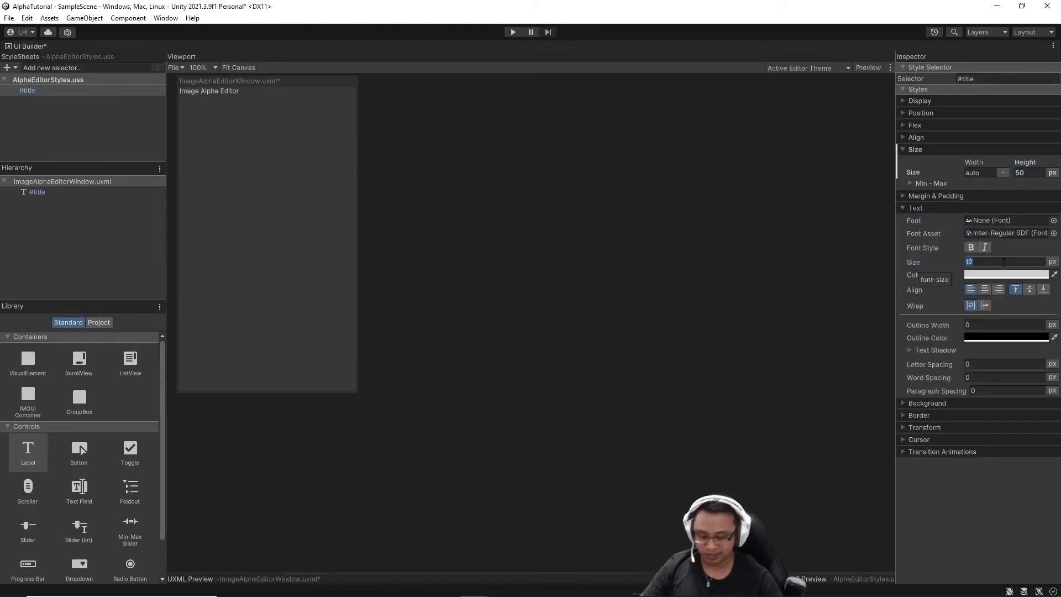
type("0")
key("Return")
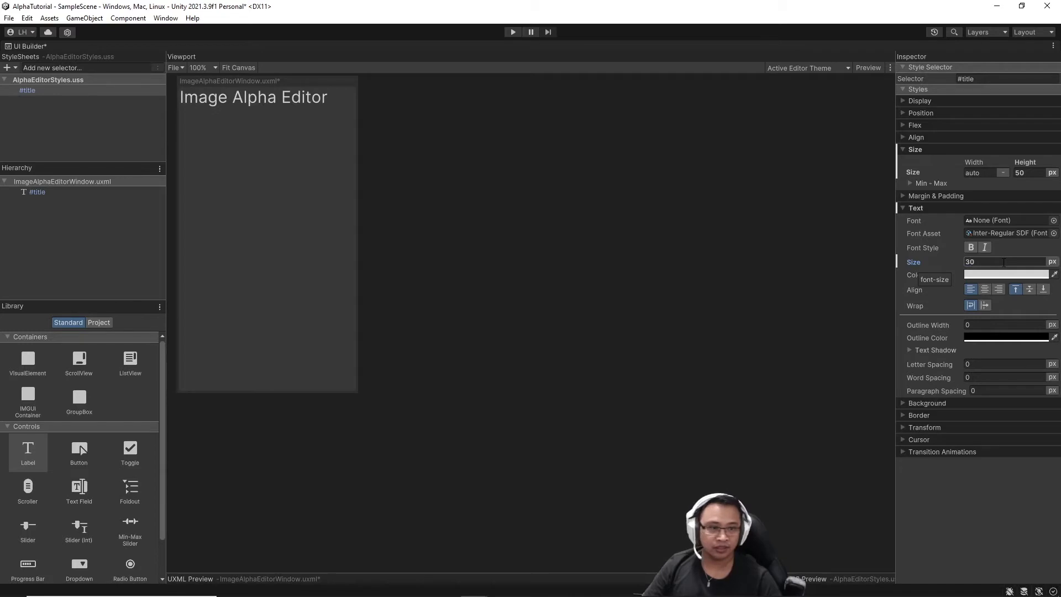
left_click(970, 247)
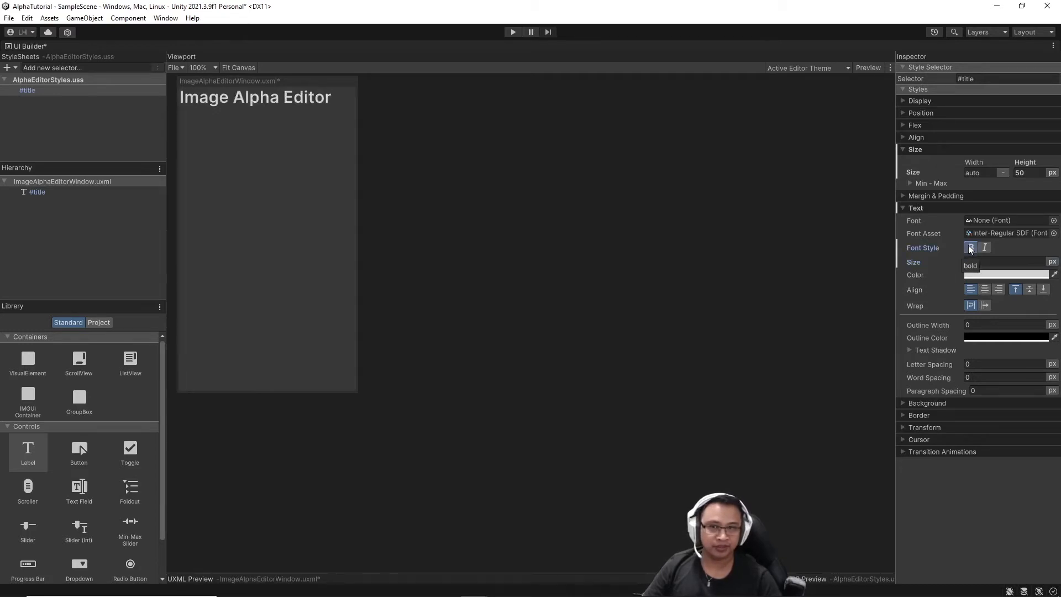
left_click(985, 290)
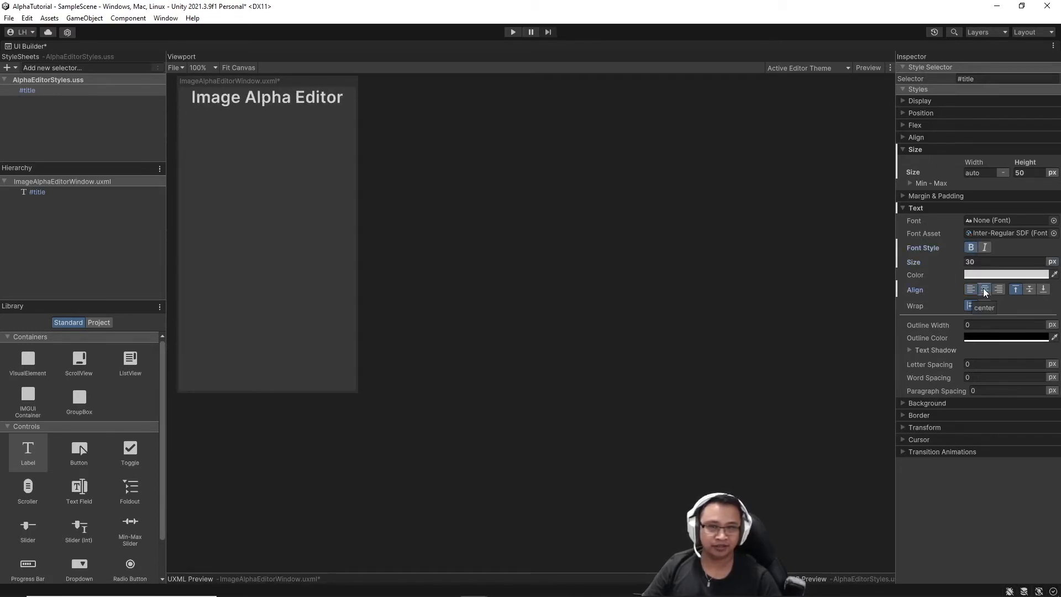
Set the #title background colour to black and its corner radius to 5px.
left_click(903, 403)
left_click(985, 415)
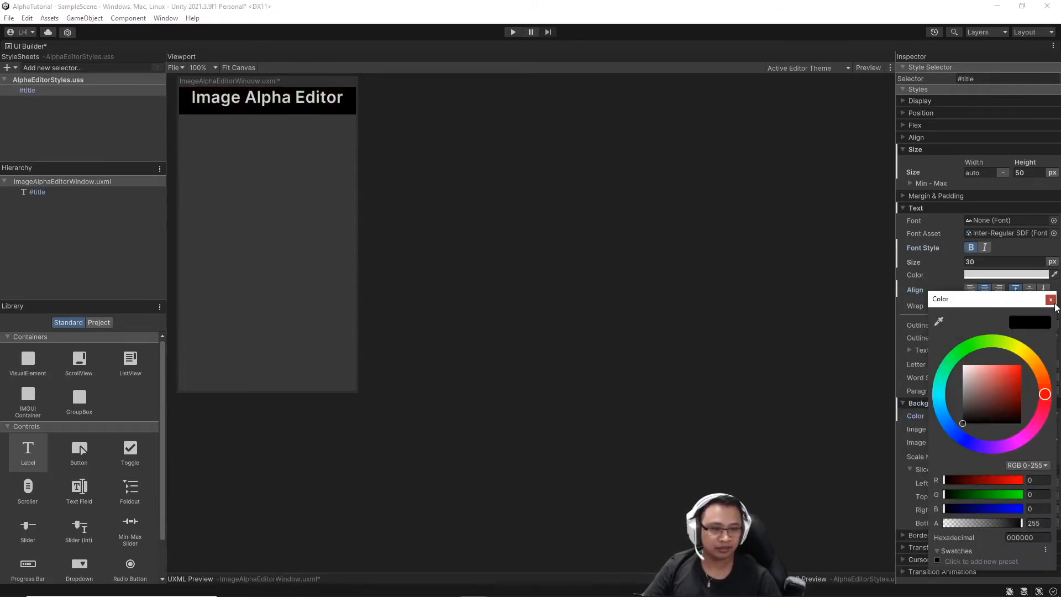
left_click(1050, 300)
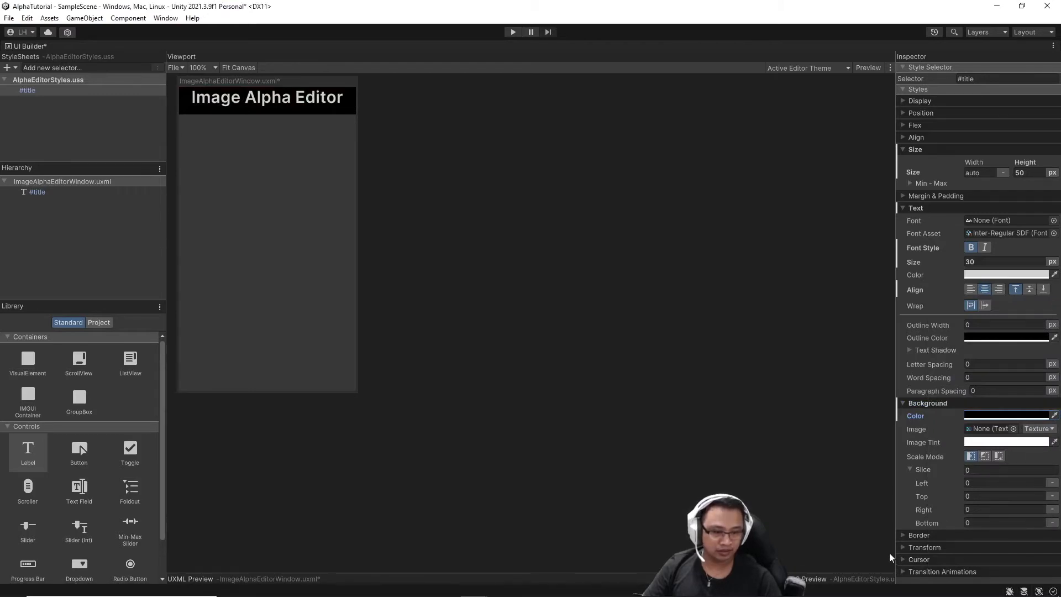
left_click(904, 535)
scroll(950, 475, "down", 3)
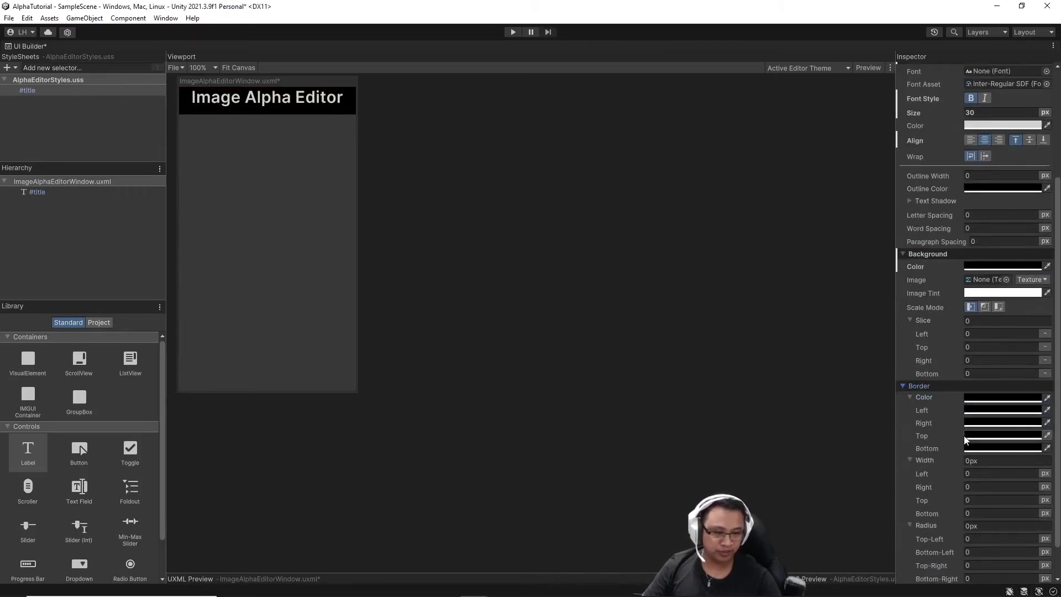
scroll(966, 440, "down", 1)
left_click(987, 487)
type("5")
key("Return")
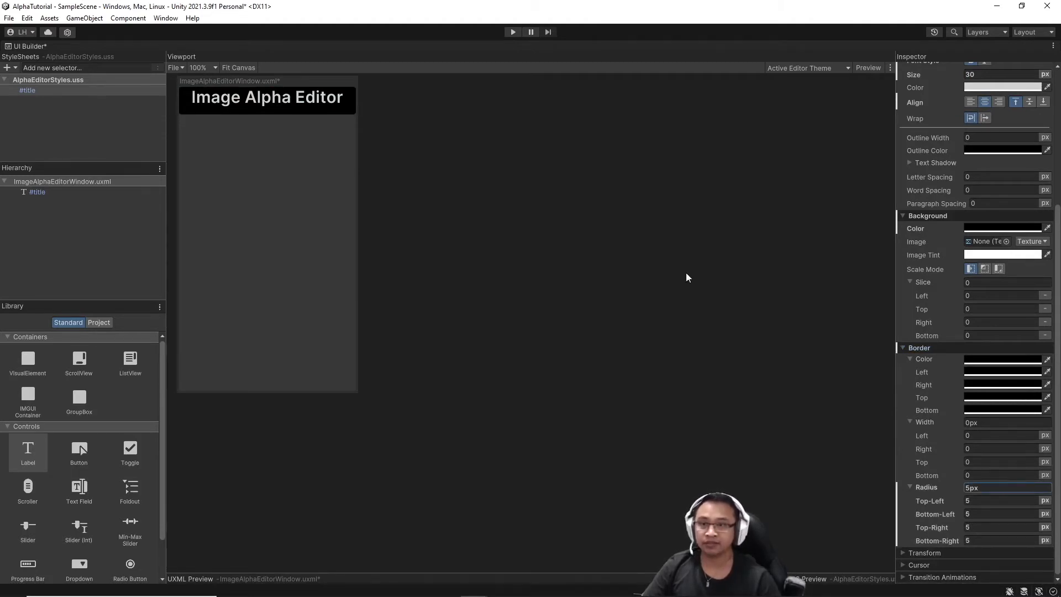
Align the title text to the middle vertically and save the UI document.
scroll(1009, 224, "up", 3)
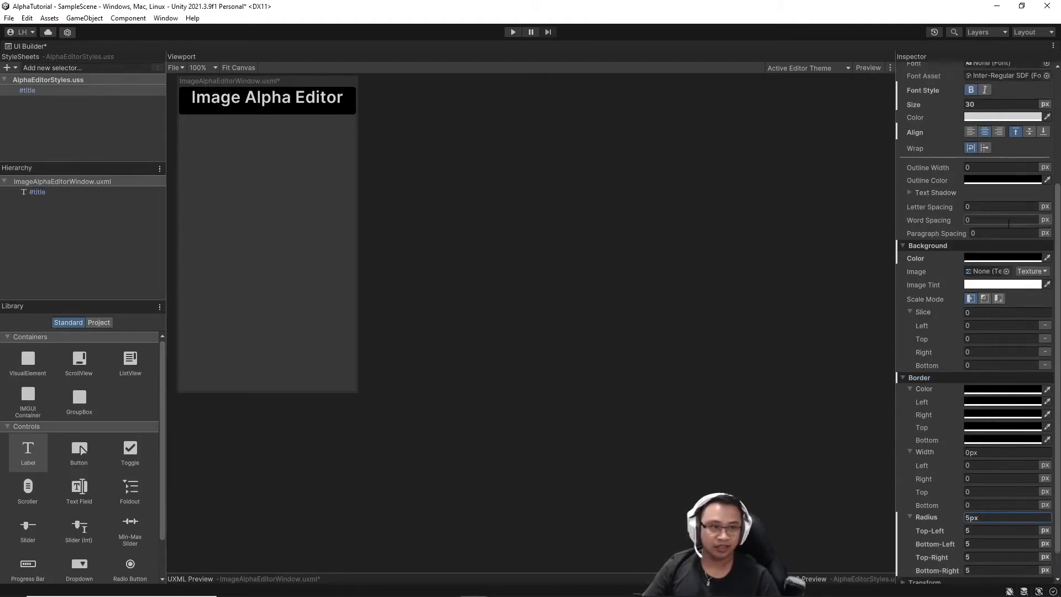
scroll(1009, 223, "up", 1)
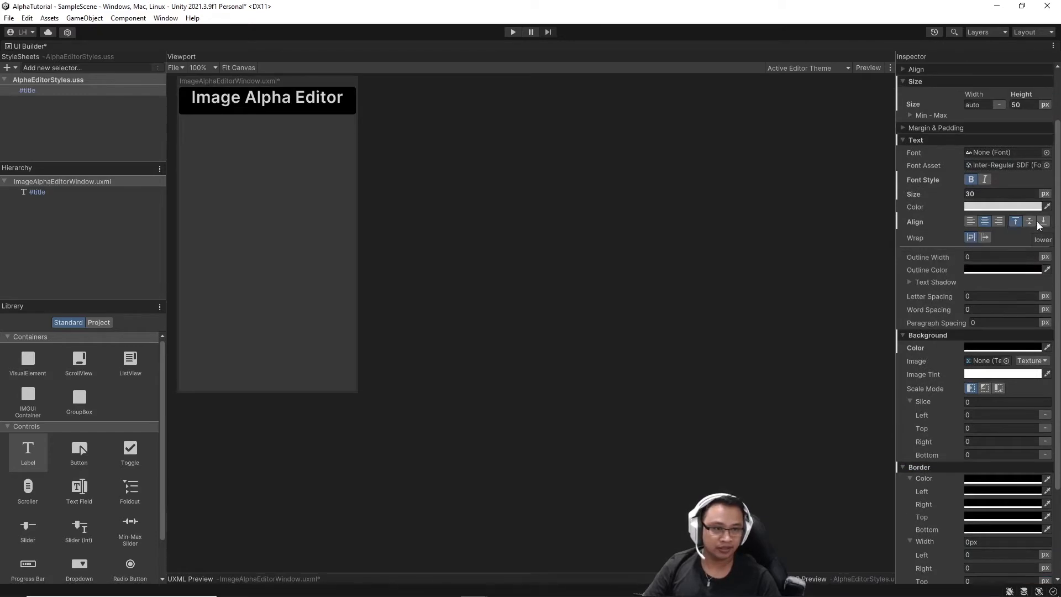
left_click(1030, 221)
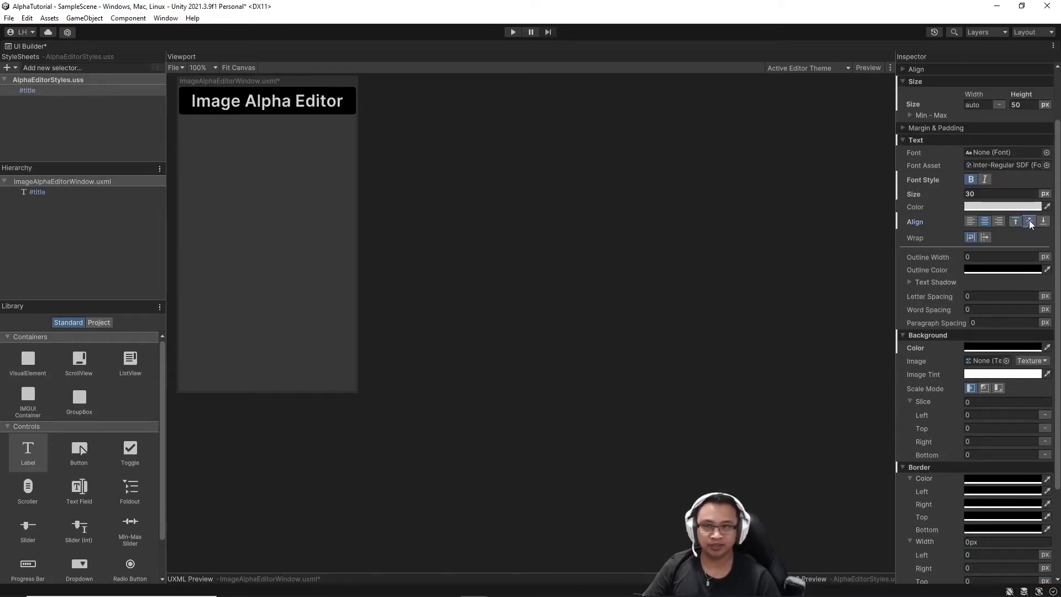
key("ctrl+s")
left_click(175, 67)
left_click(178, 108)
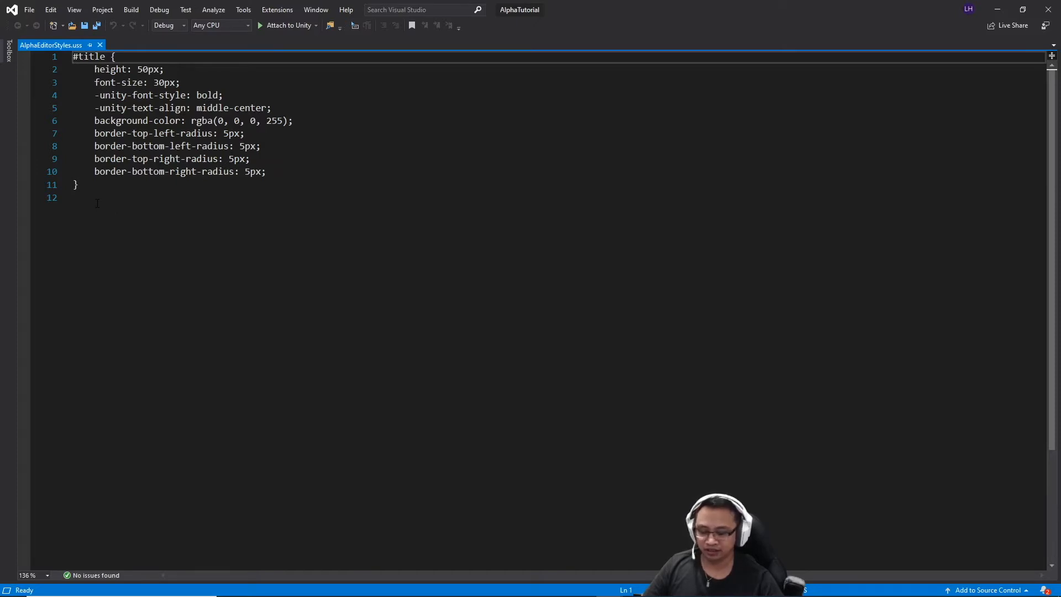
Switch from Visual Studio back to Unity's UI Builder.
key("alt+Tab")
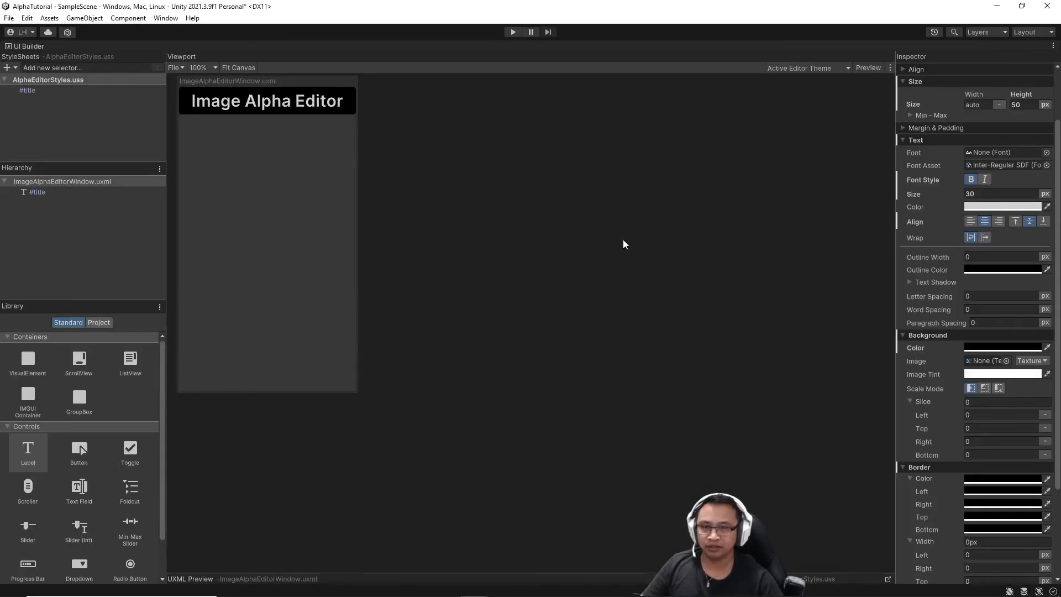
Enable Editor Extension Authoring from the Library's options menu to allow editor-only controls.
left_click(158, 309)
left_click(159, 308)
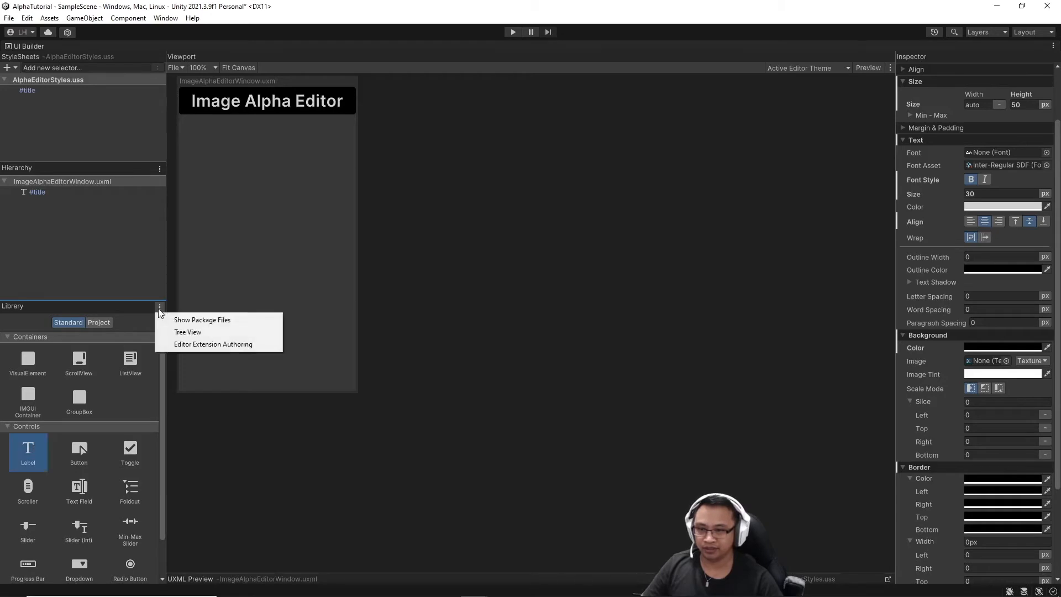
left_click(198, 344)
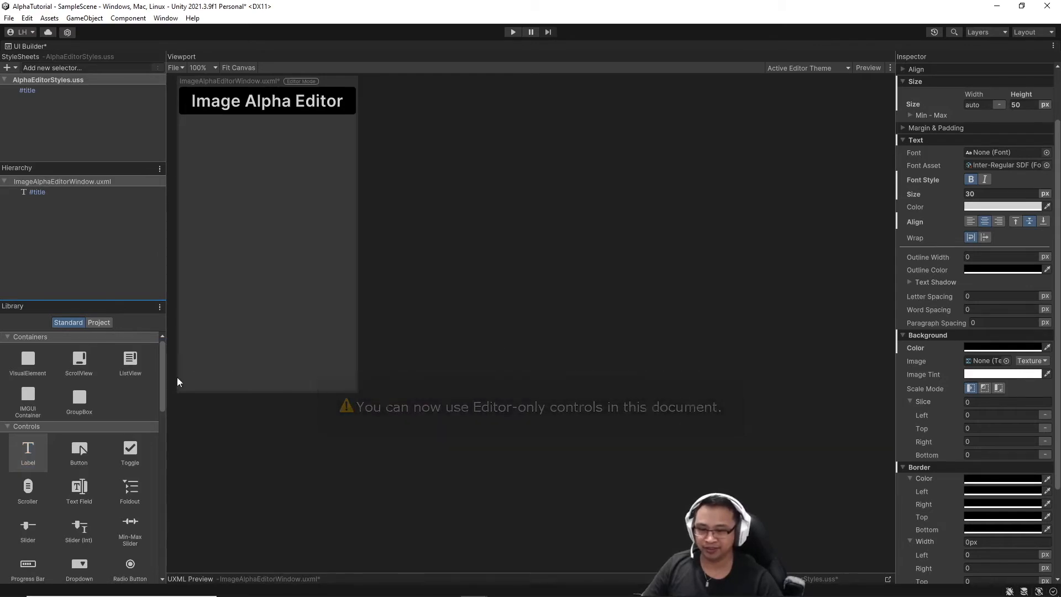
Add a Dropdown field to the Hierarchy beneath the title and rename it texture-option.
scroll(147, 386, "down", 1)
left_click_drag(78, 534, 21, 204)
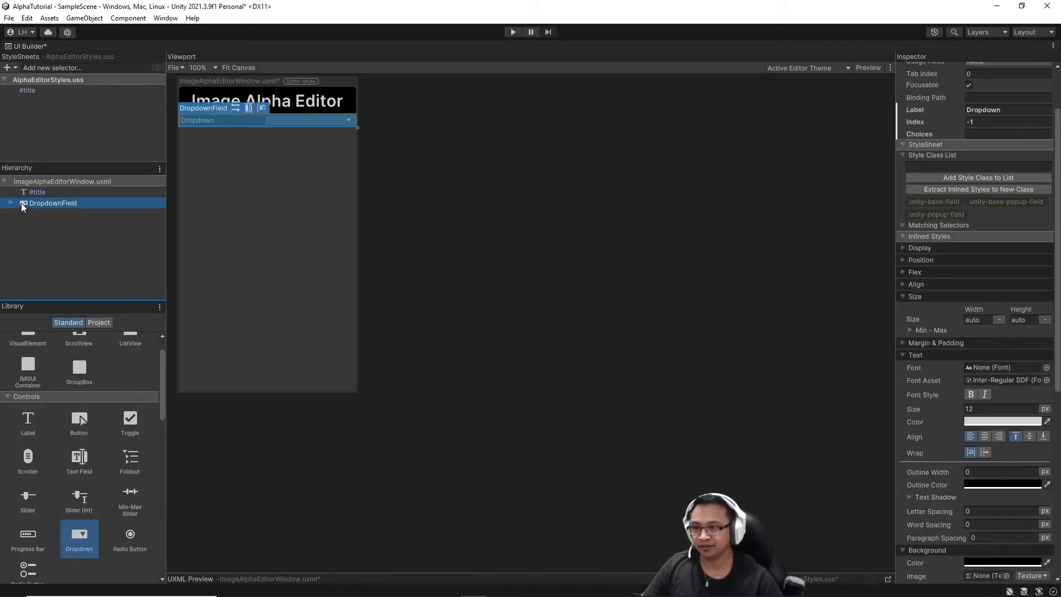
right_click(121, 204)
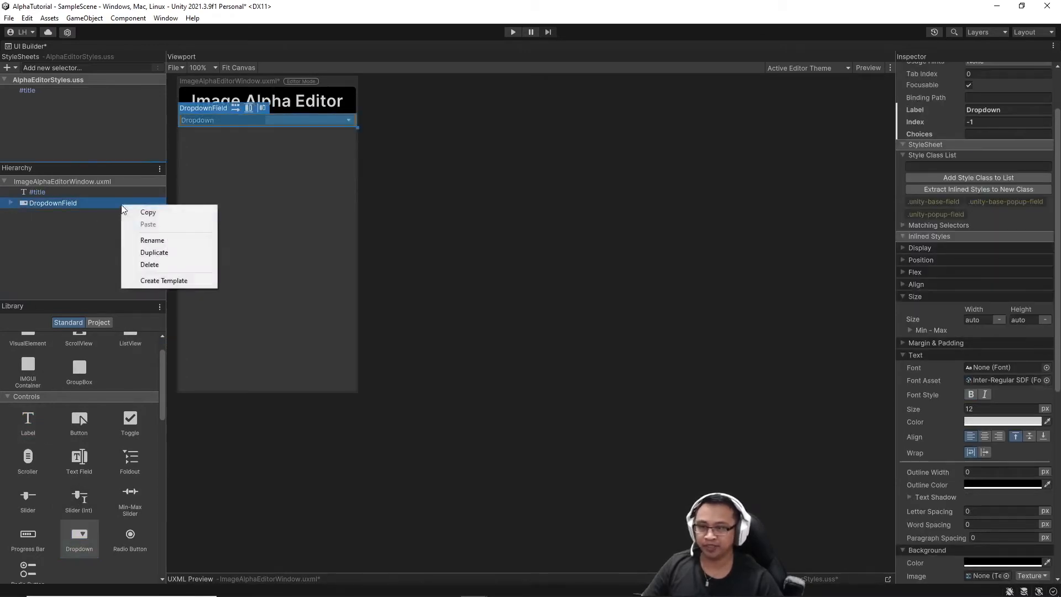
left_click(168, 239)
type("tet")
key("BackSpace")
type("xture-option")
key("Return")
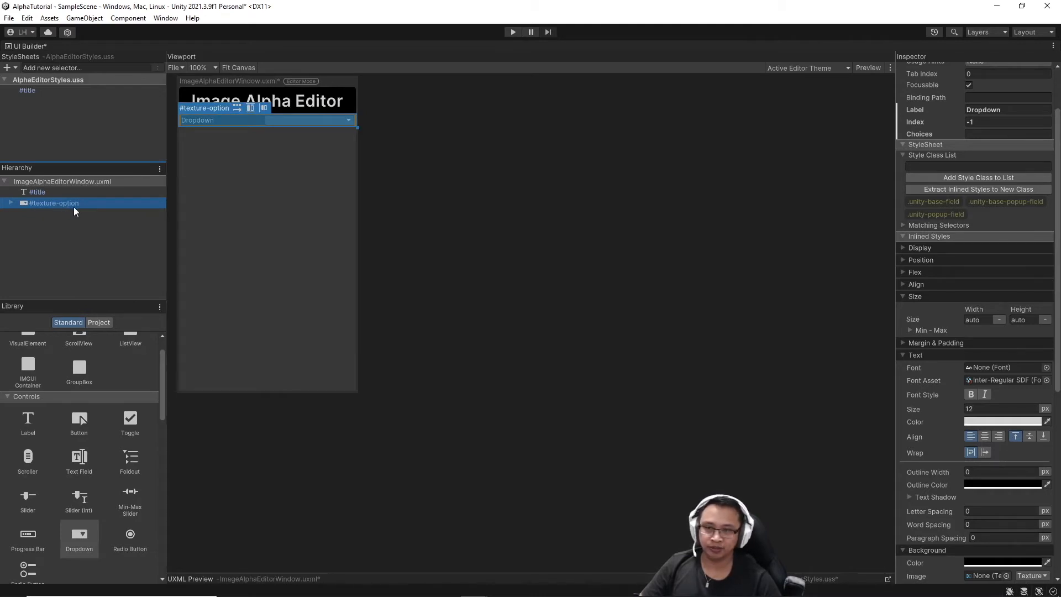
scroll(994, 177, "up", 3)
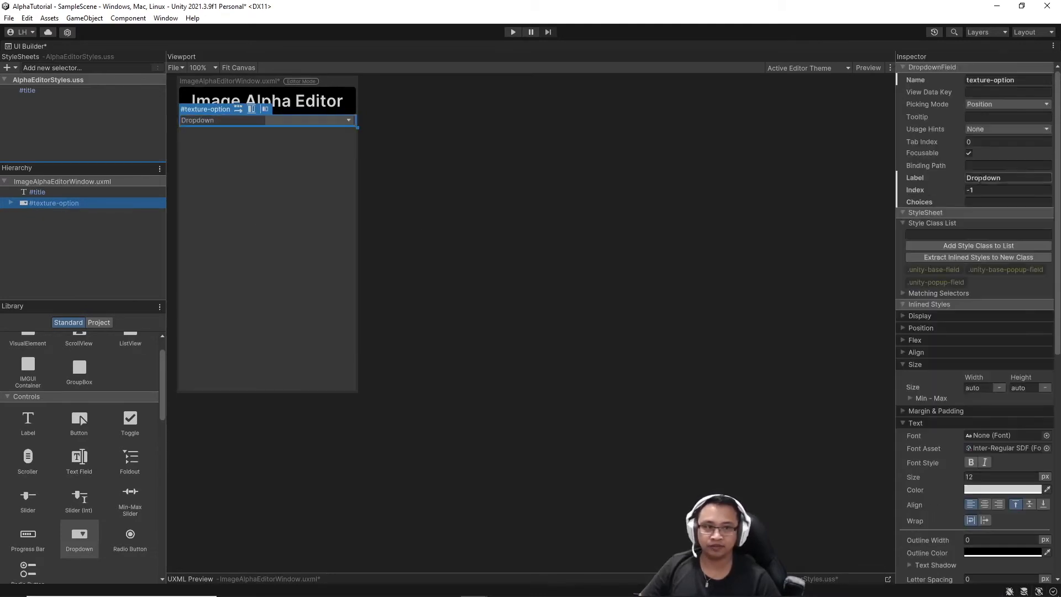
Set the dropdown's Label to Texture Option, Index 0, and choices Generate New Texture, Load Texture.
left_click(1024, 178)
type("Texture Option")
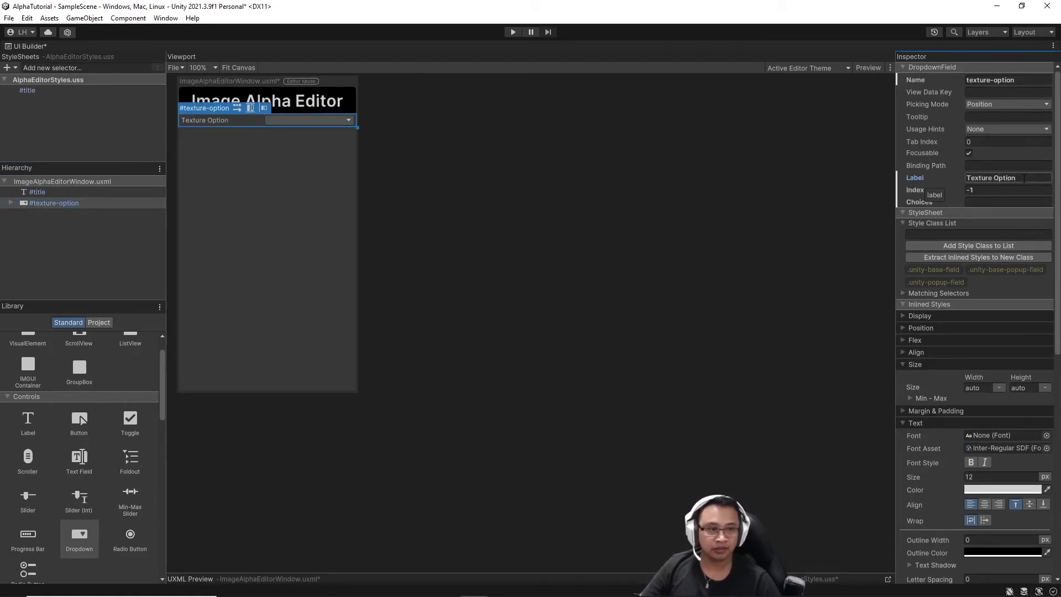
left_click(985, 189)
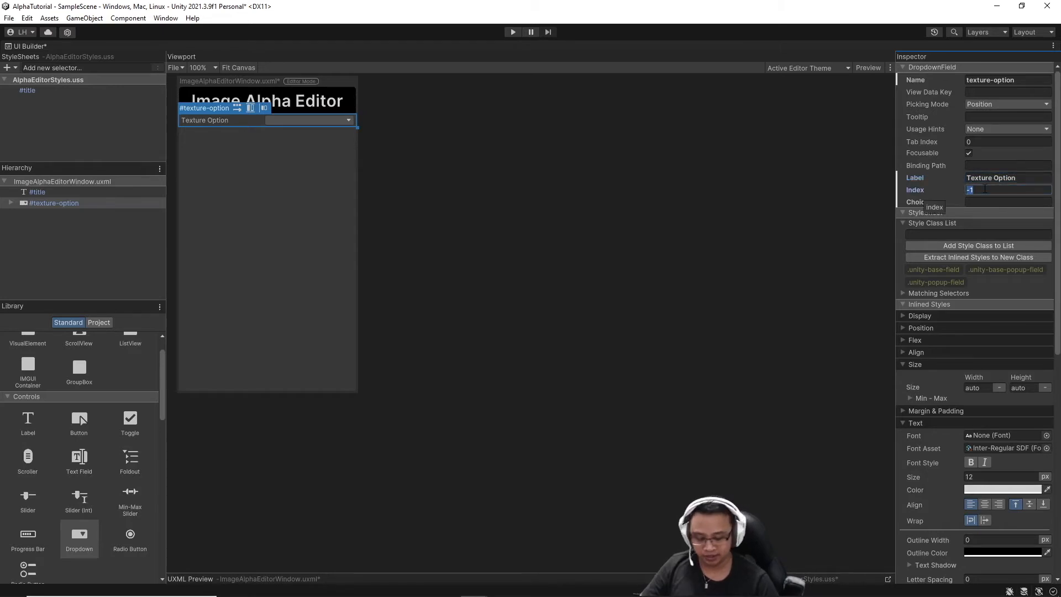
type("0")
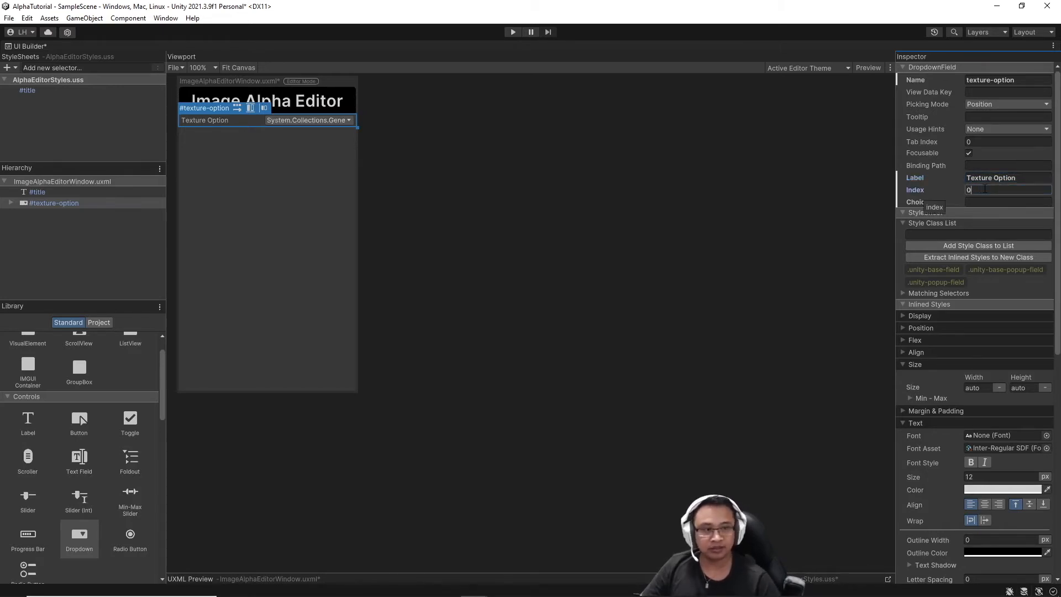
left_click(982, 201)
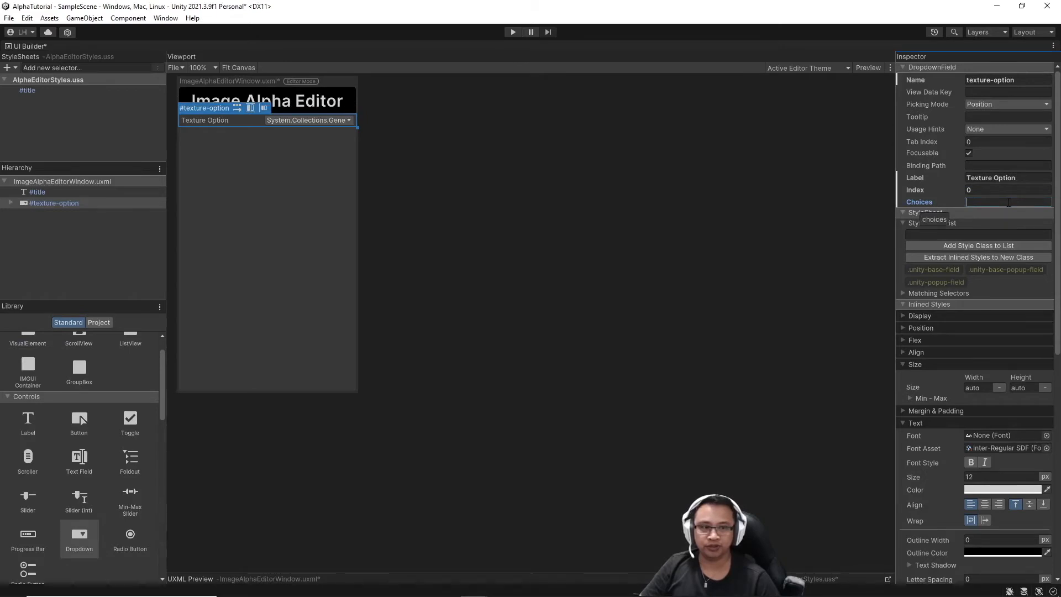
type("Generate N")
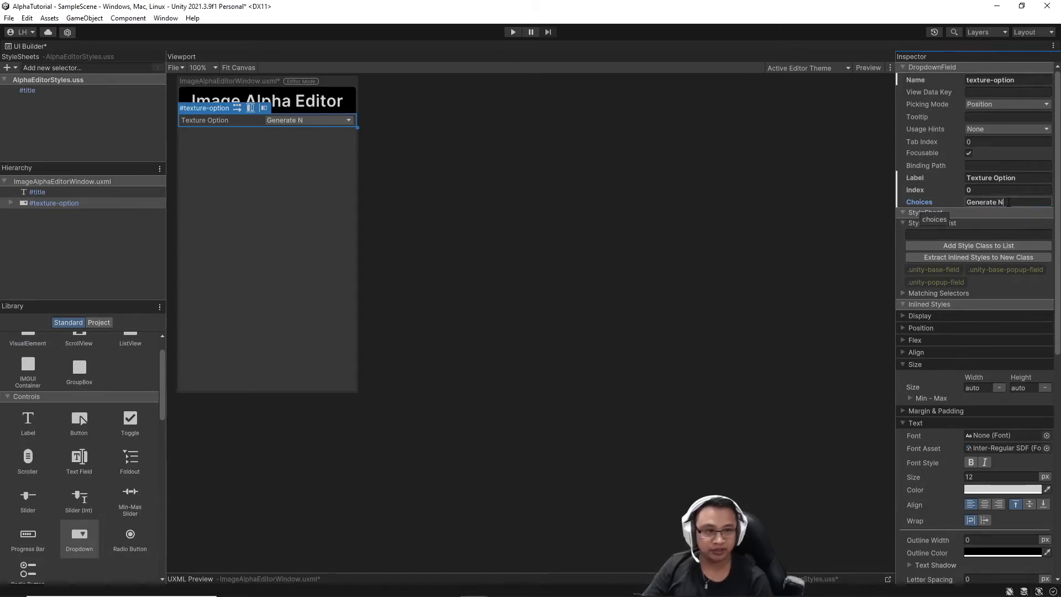
type("ew Texture")
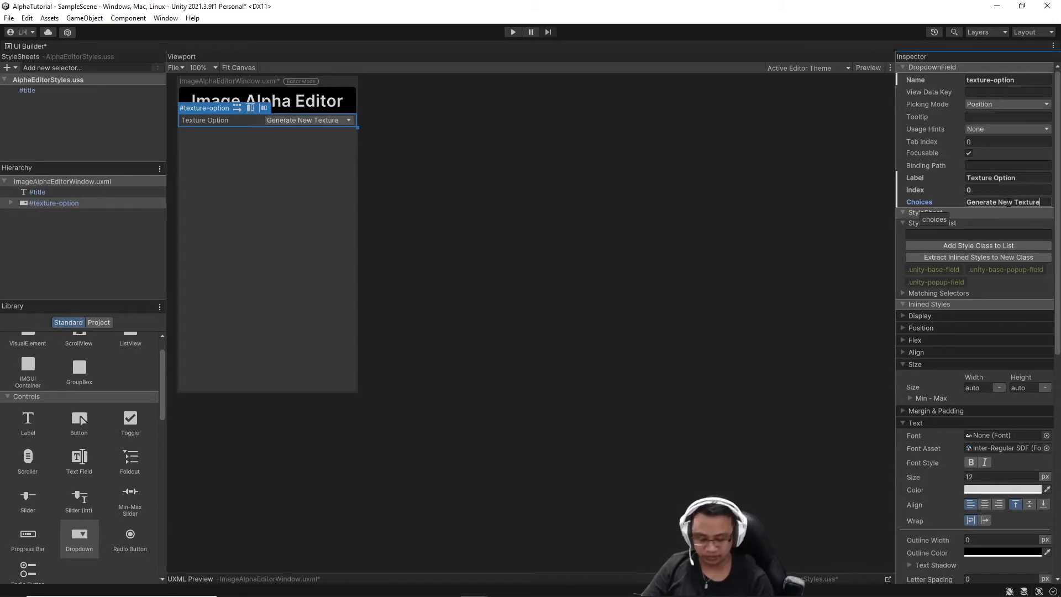
type(",")
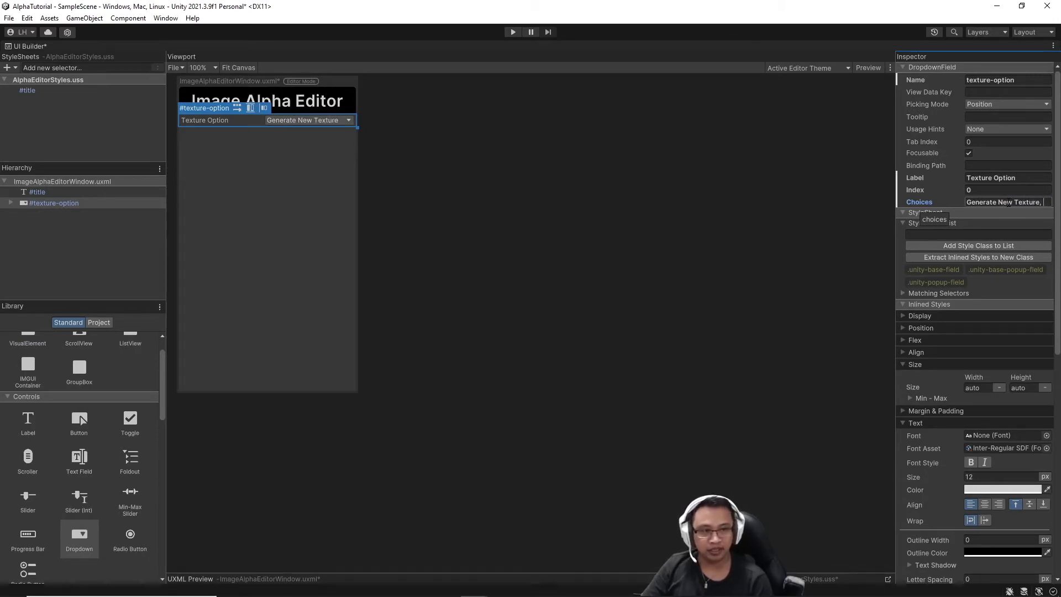
type("oad")
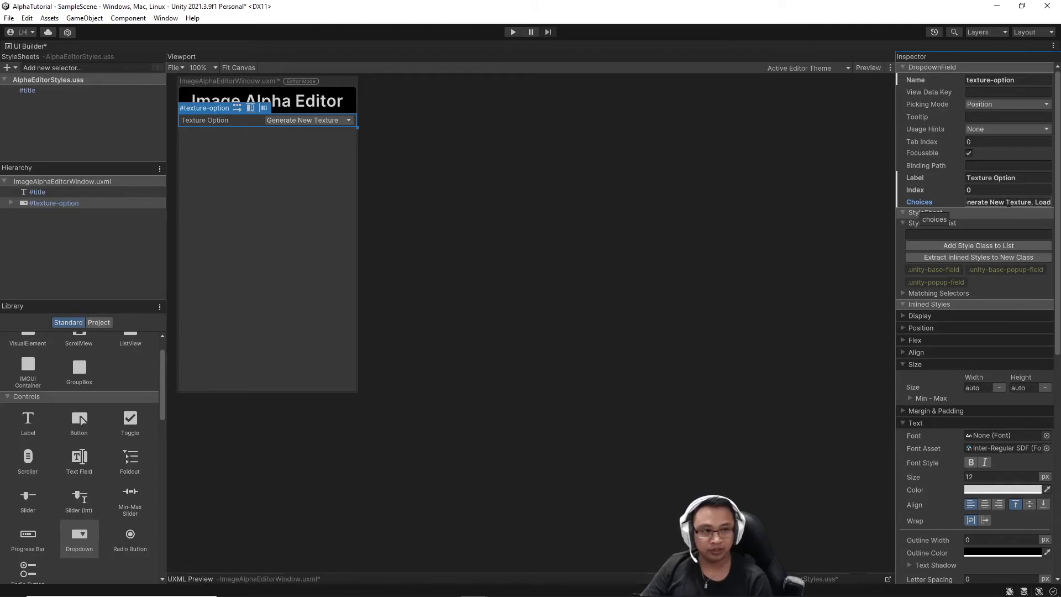
type("TeTexture")
key("Return")
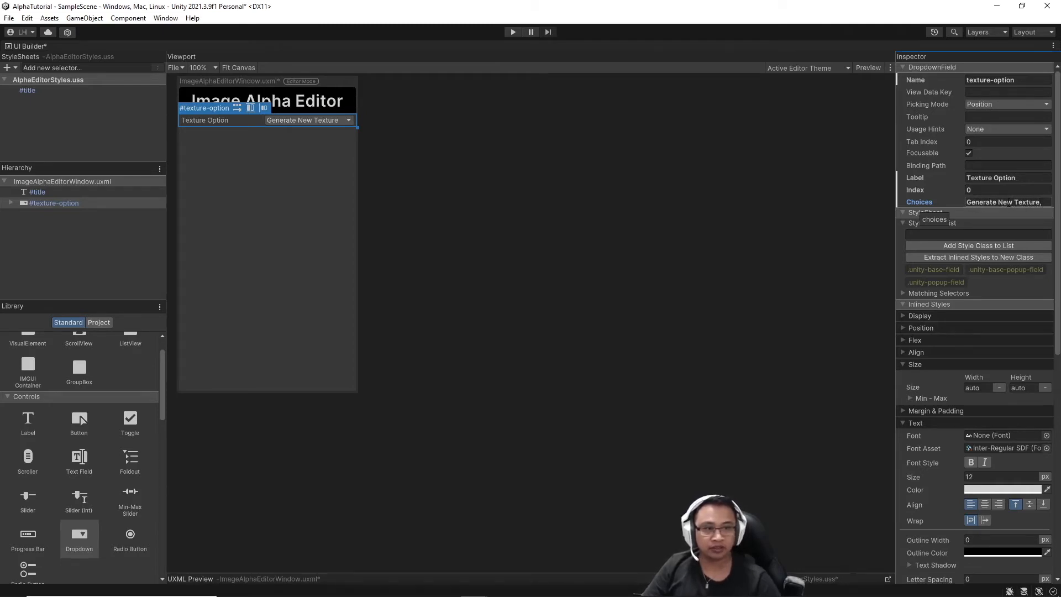
Add a VisualElement below the texture-option dropdown and rename it custom-tex-values.
left_click_drag(28, 338, 42, 216)
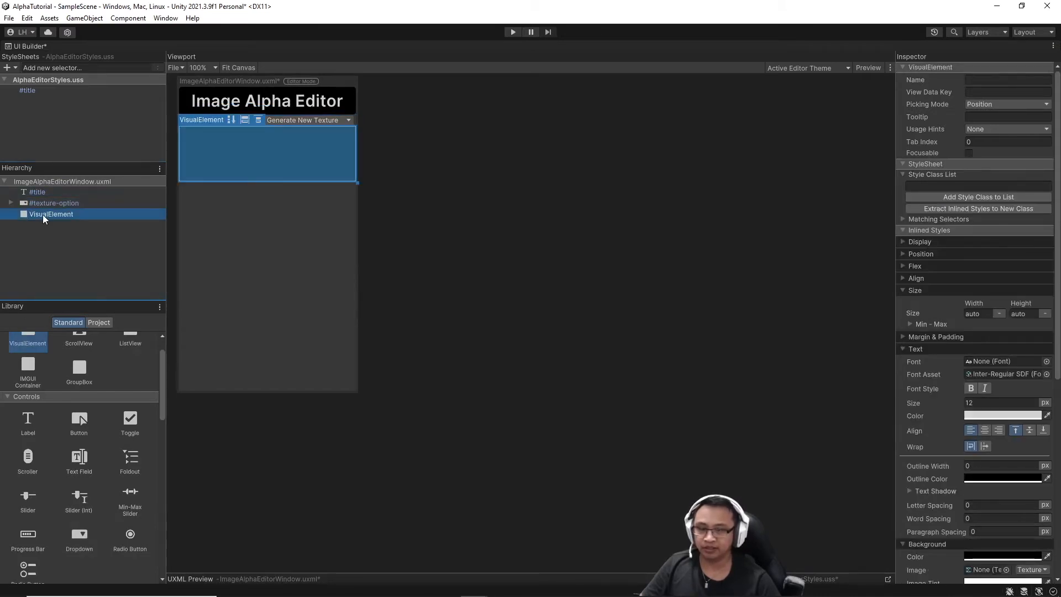
right_click(92, 213)
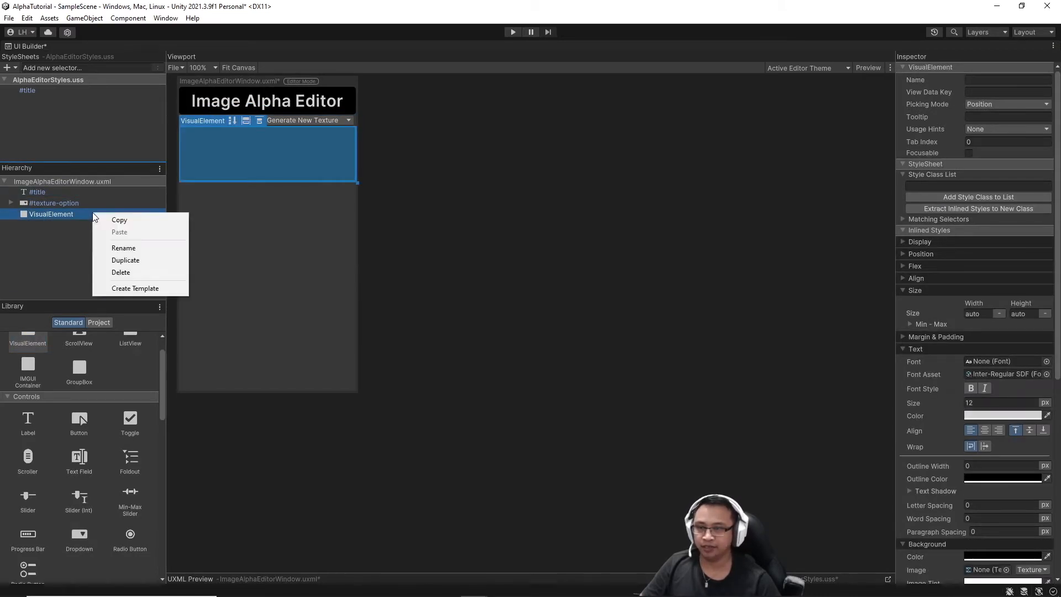
left_click(128, 248)
type("cus")
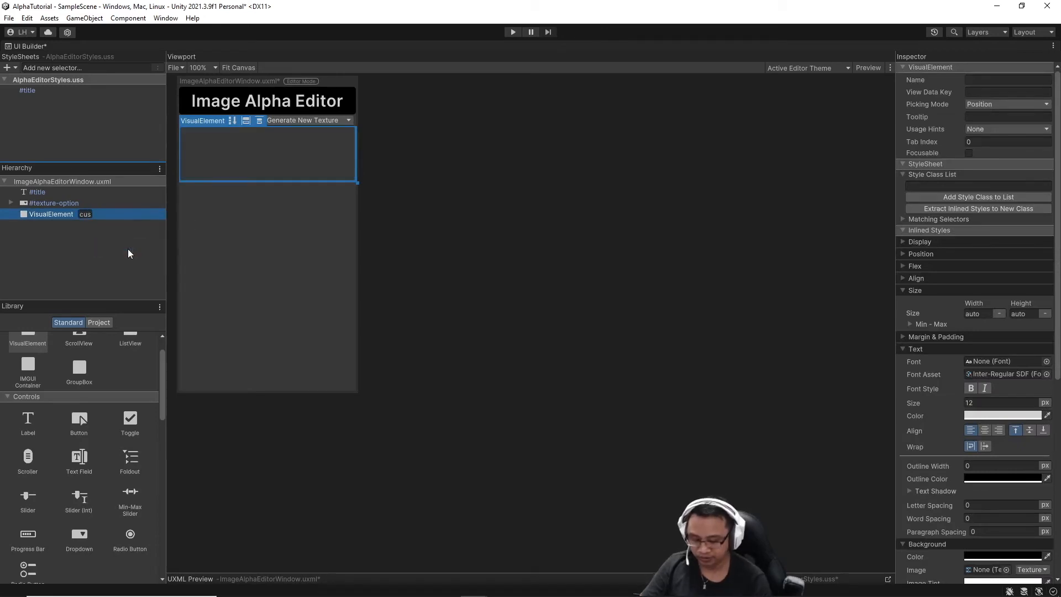
type("tom-tex")
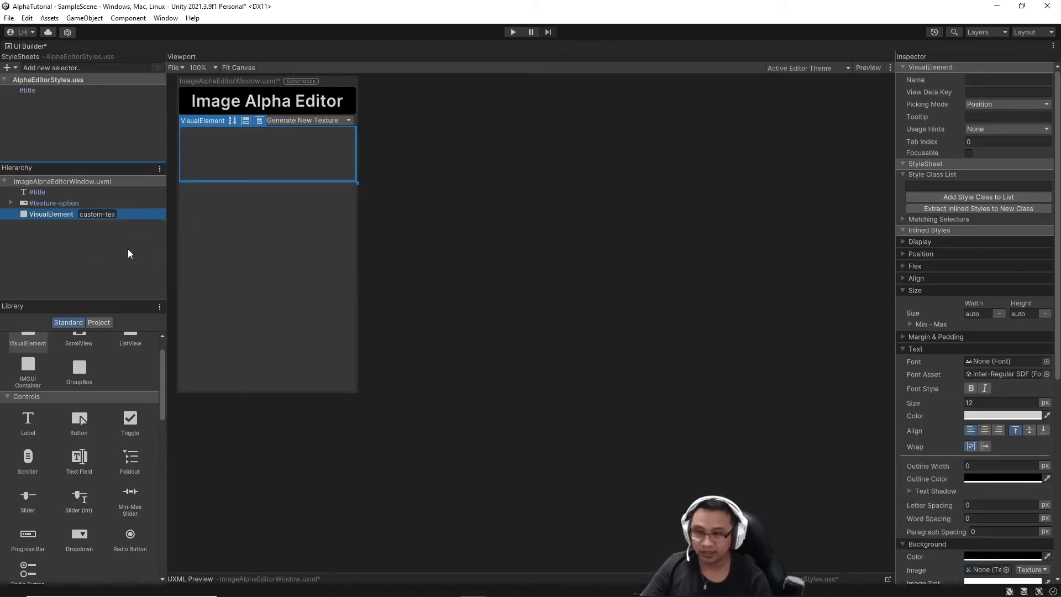
type("-values")
key("Return")
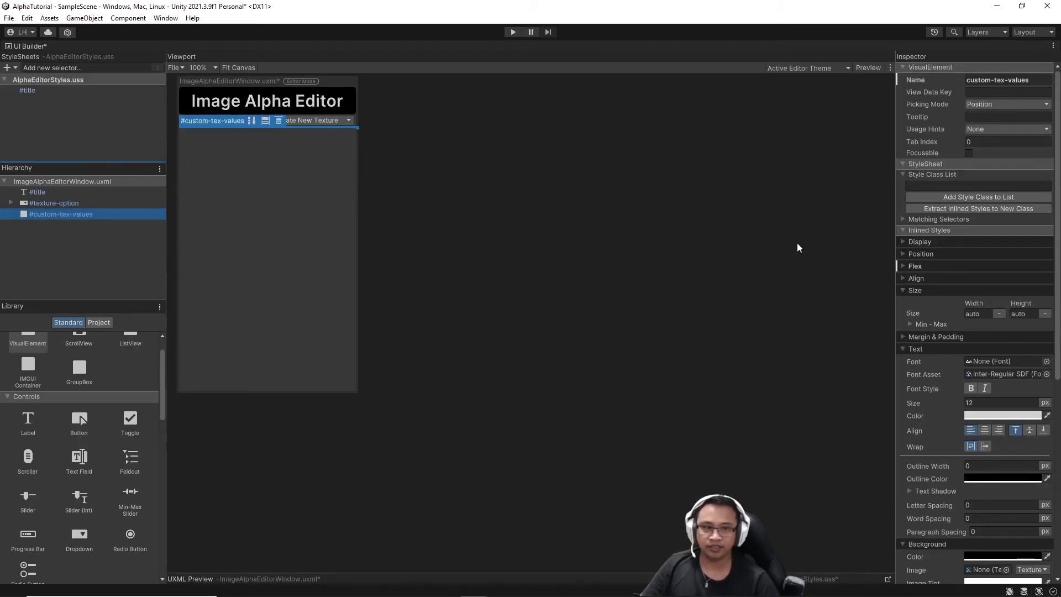
Set custom-tex-values' Flex Direction to Row.
left_click(902, 265)
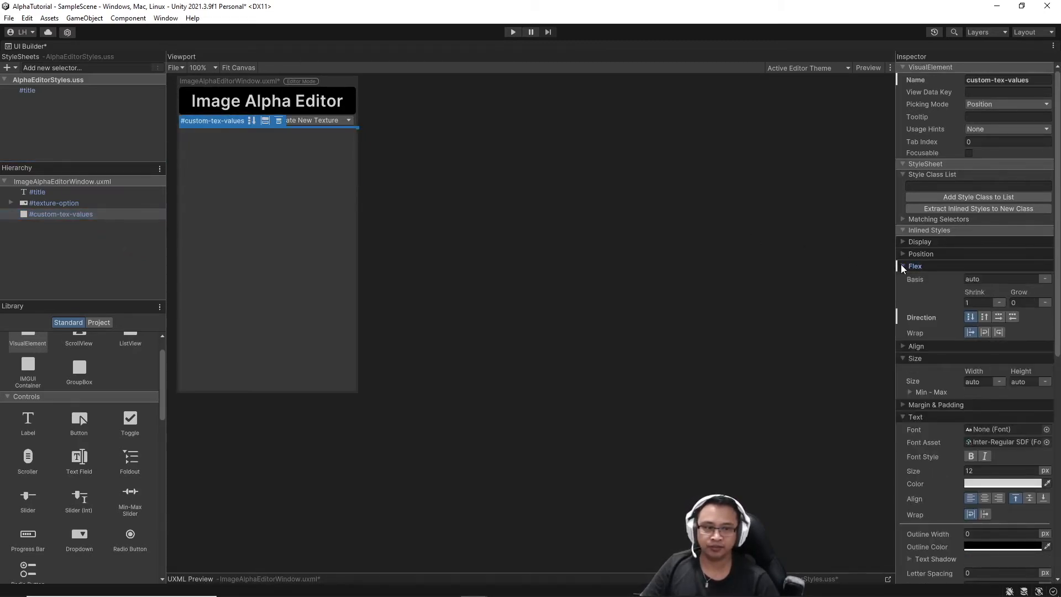
left_click(999, 317)
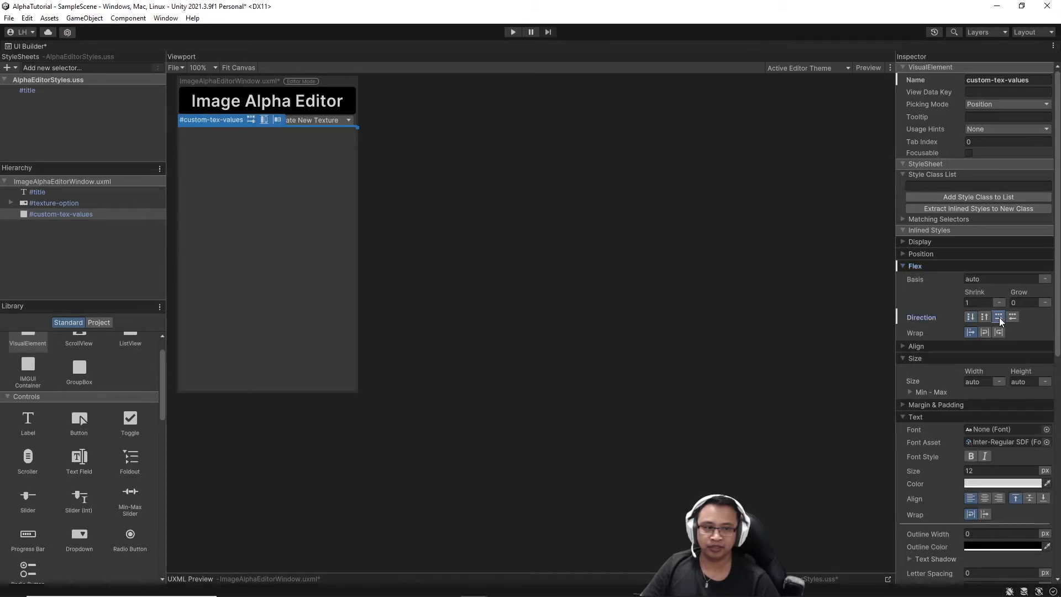
left_click(677, 241)
scroll(77, 449, "down", 5)
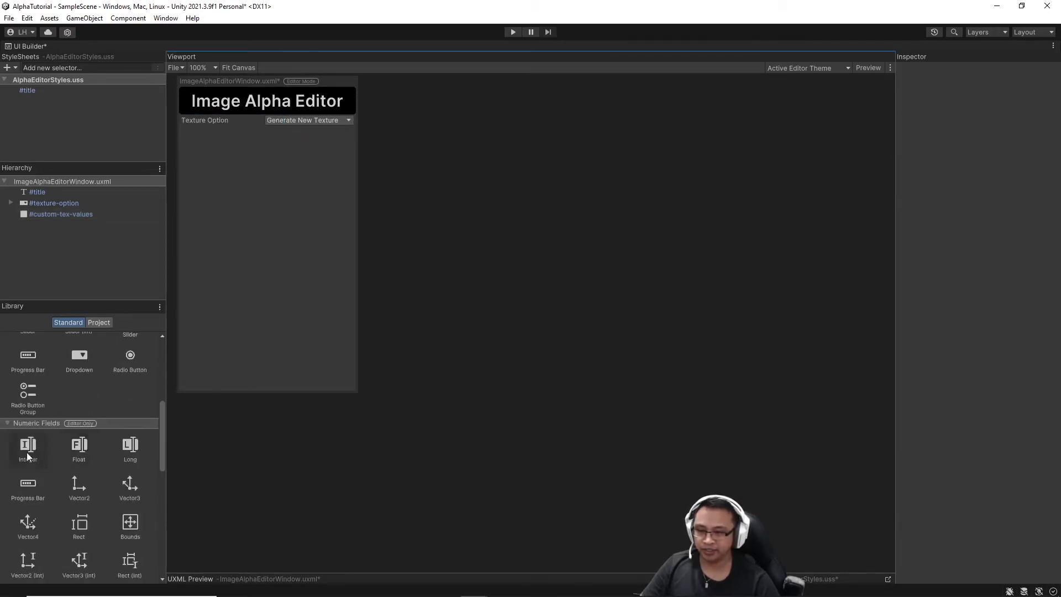
Add two IntegerFields and a Button inside custom-tex-values.
left_click_drag(24, 449, 59, 214)
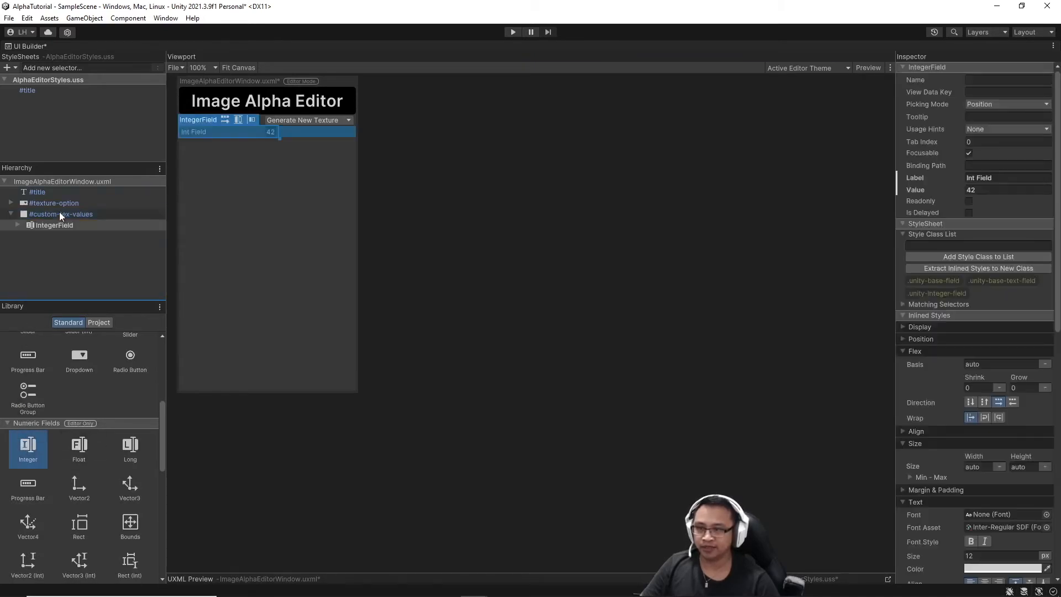
left_click_drag(31, 447, 54, 229)
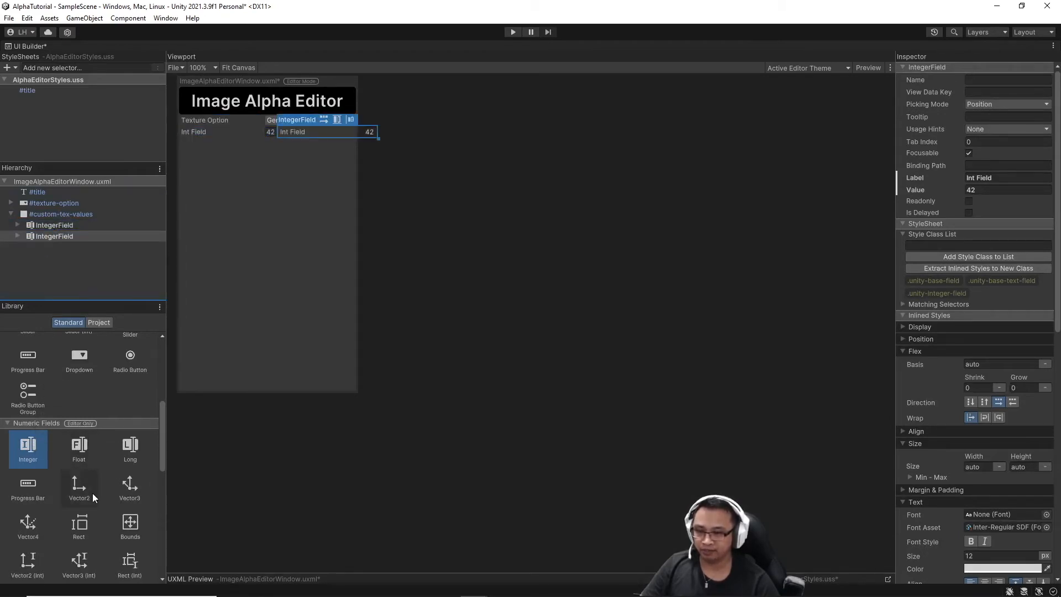
scroll(91, 493, "up", 5)
left_click_drag(79, 389, 51, 238)
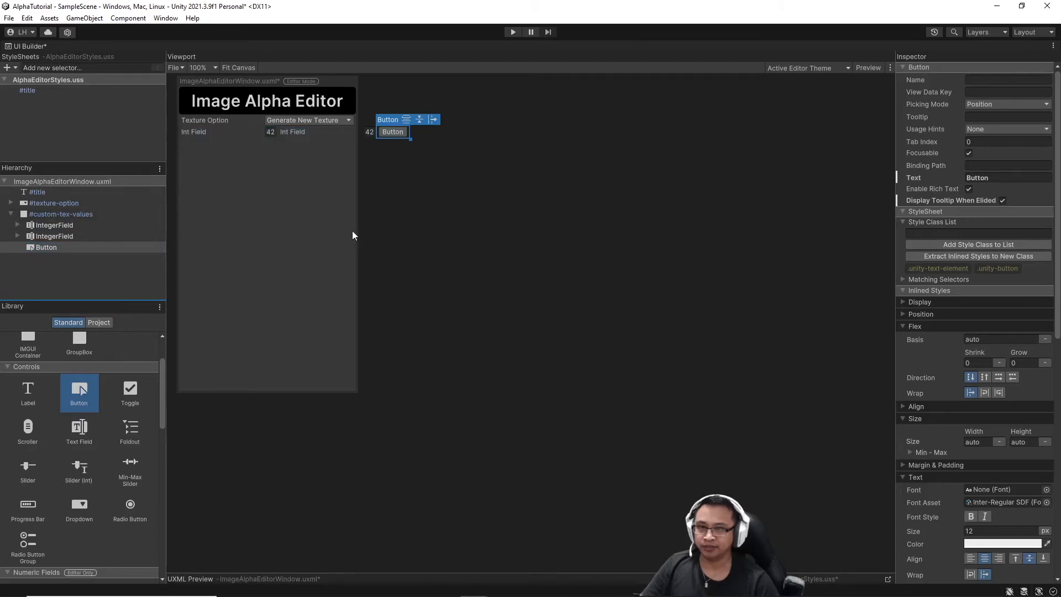
Rename the two integer fields width-field and height-field.
left_click(509, 281)
left_click(54, 226)
right_click(66, 227)
left_click(120, 258)
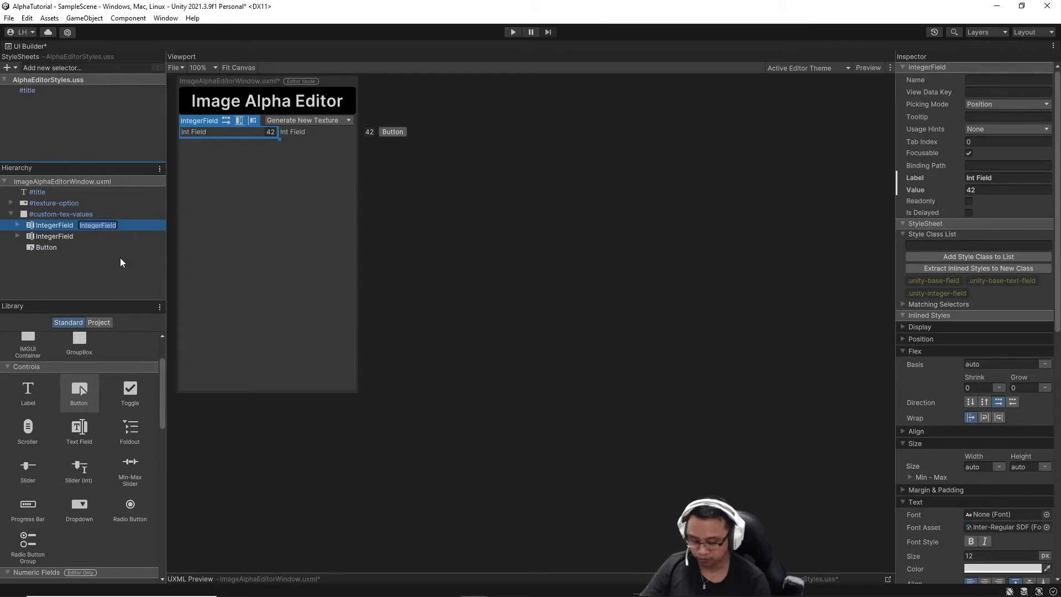
type("W")
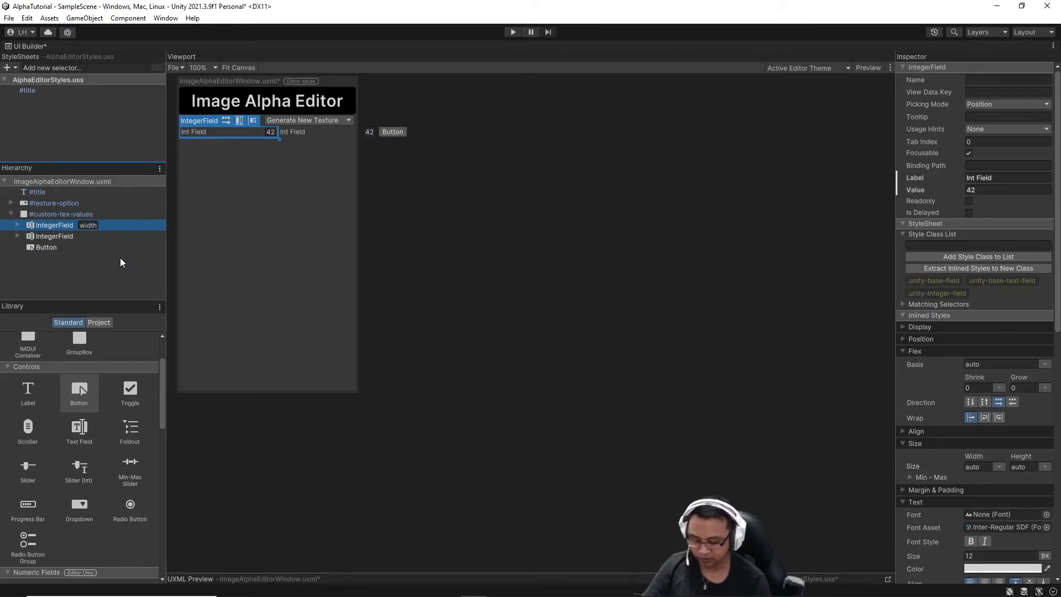
type("idth-field")
key("Return")
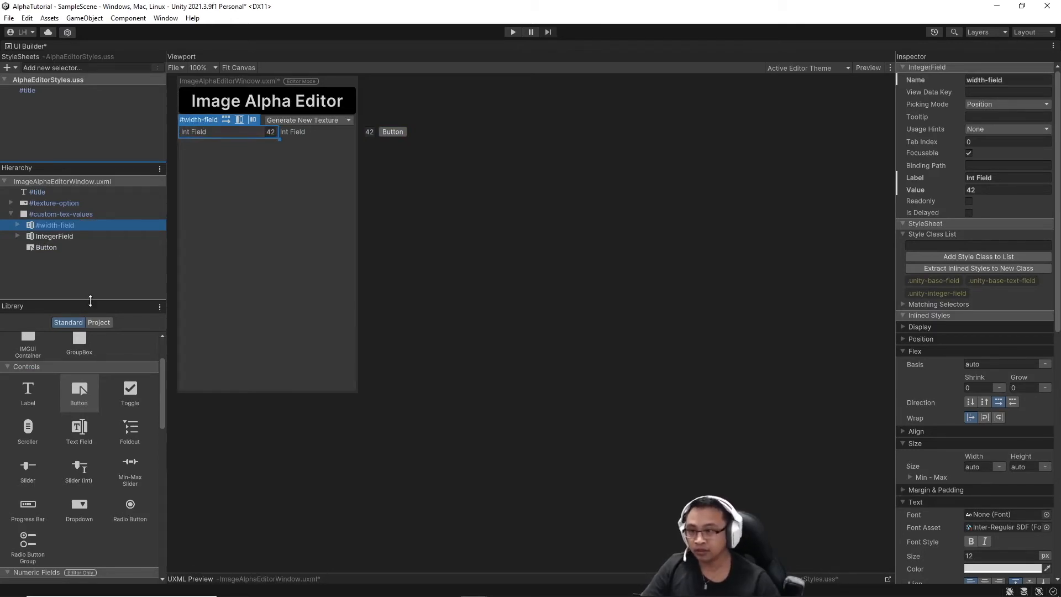
right_click(106, 239)
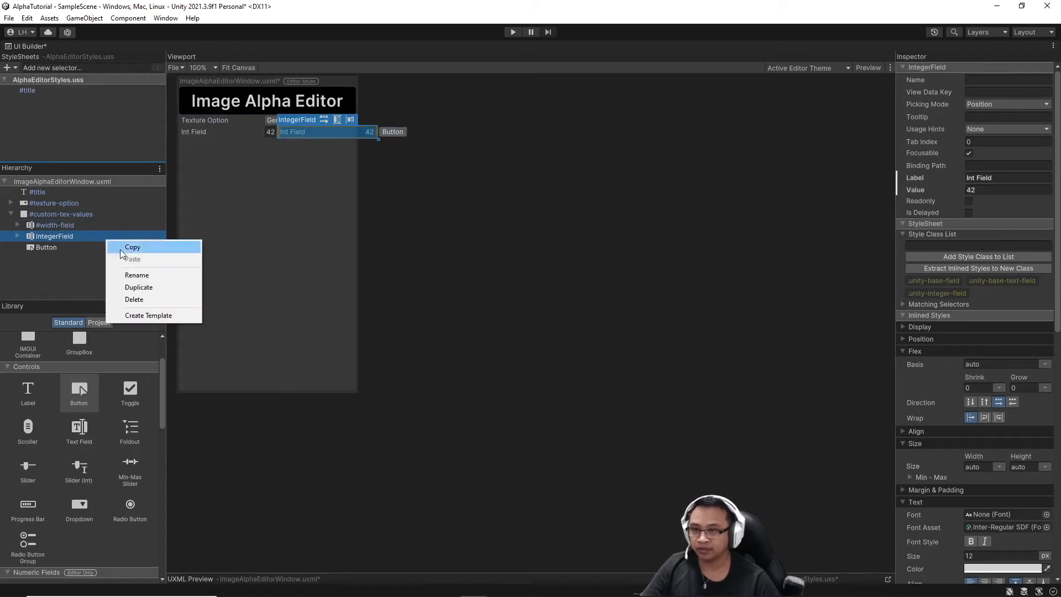
left_click(136, 274)
type("heig")
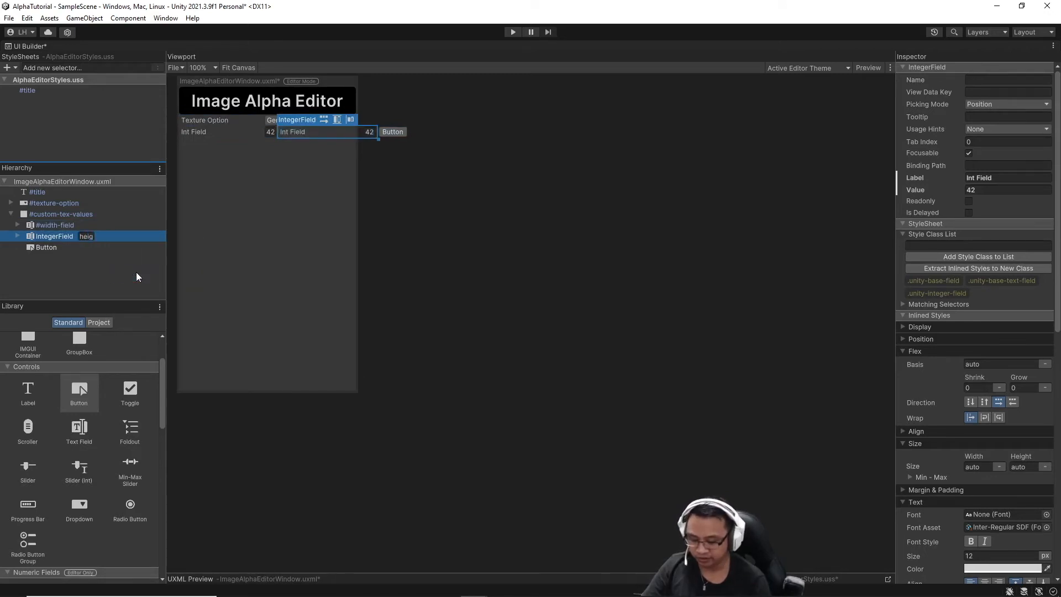
type("ht-field")
key("Return")
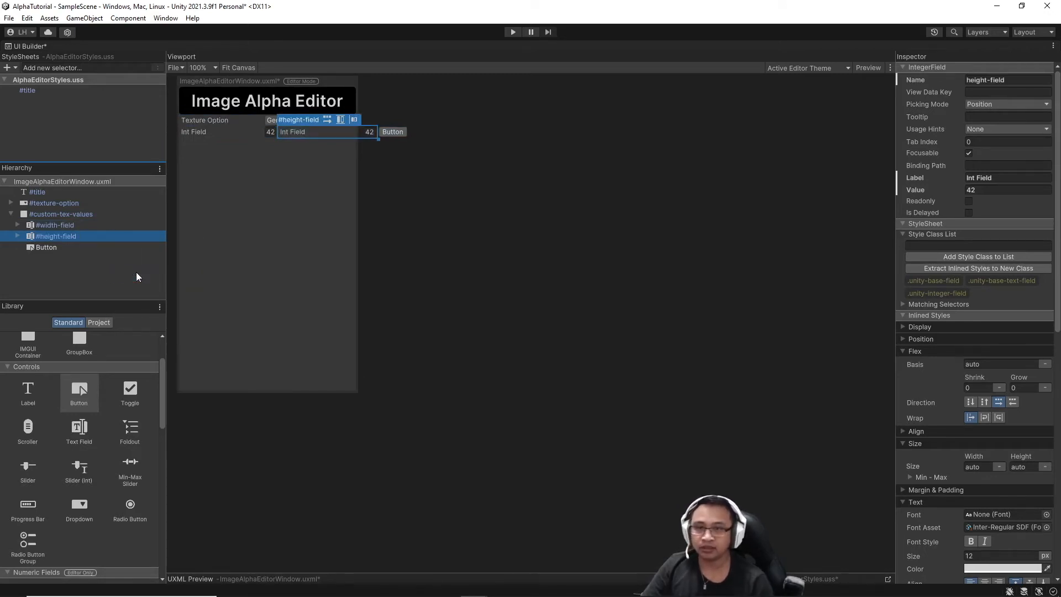
Rename the button create-tex-button.
right_click(144, 250)
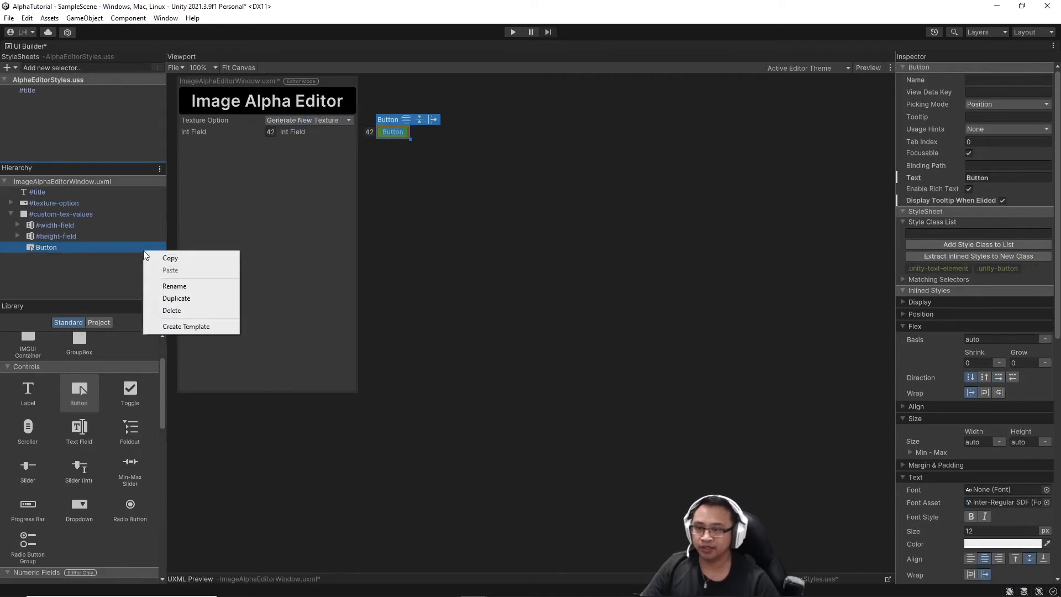
left_click(184, 285)
type("crea")
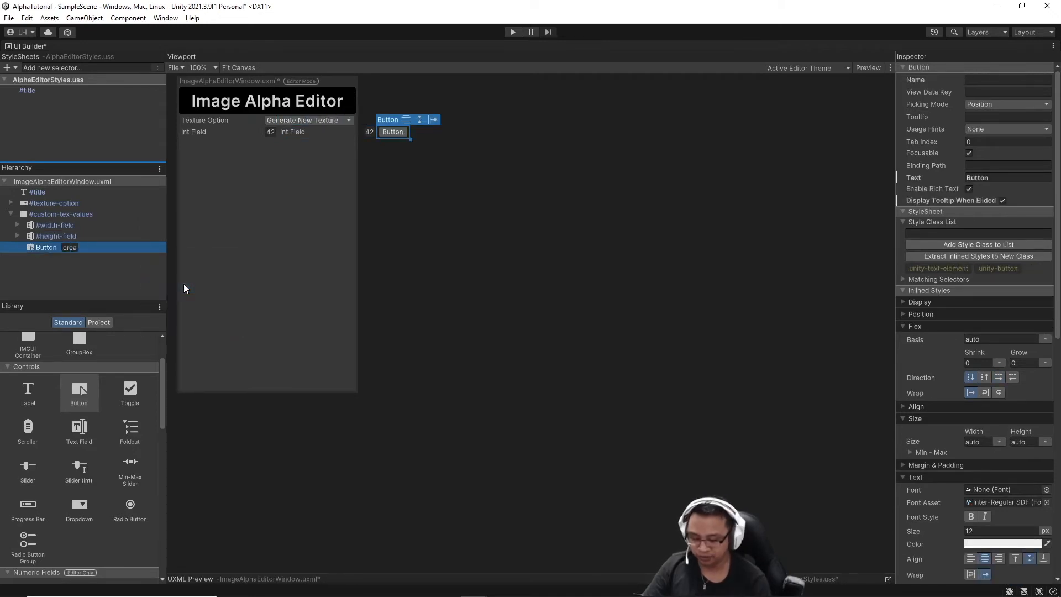
type("te-tex-")
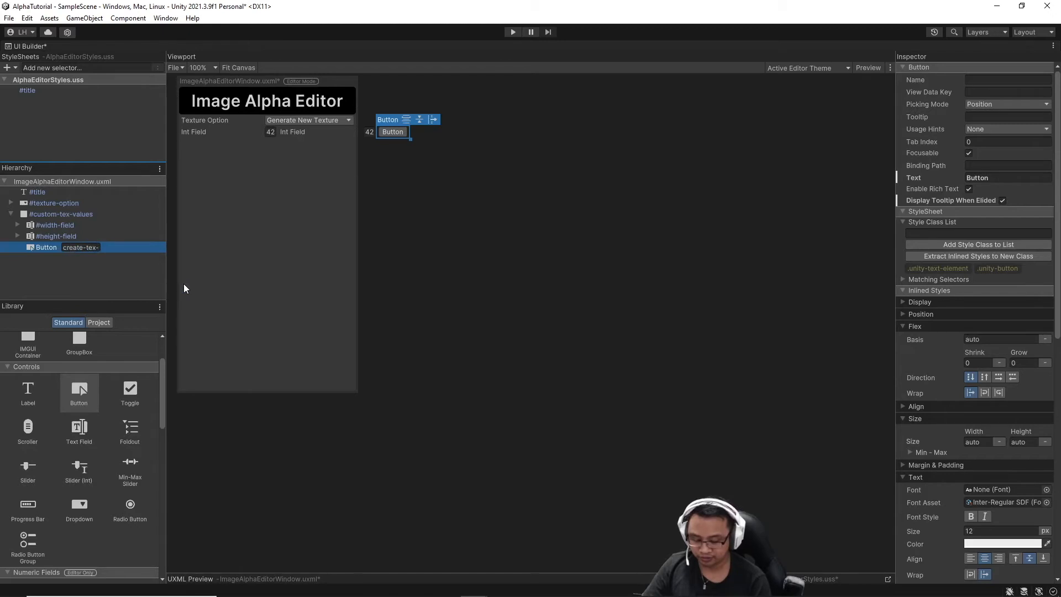
type("button")
key("Return")
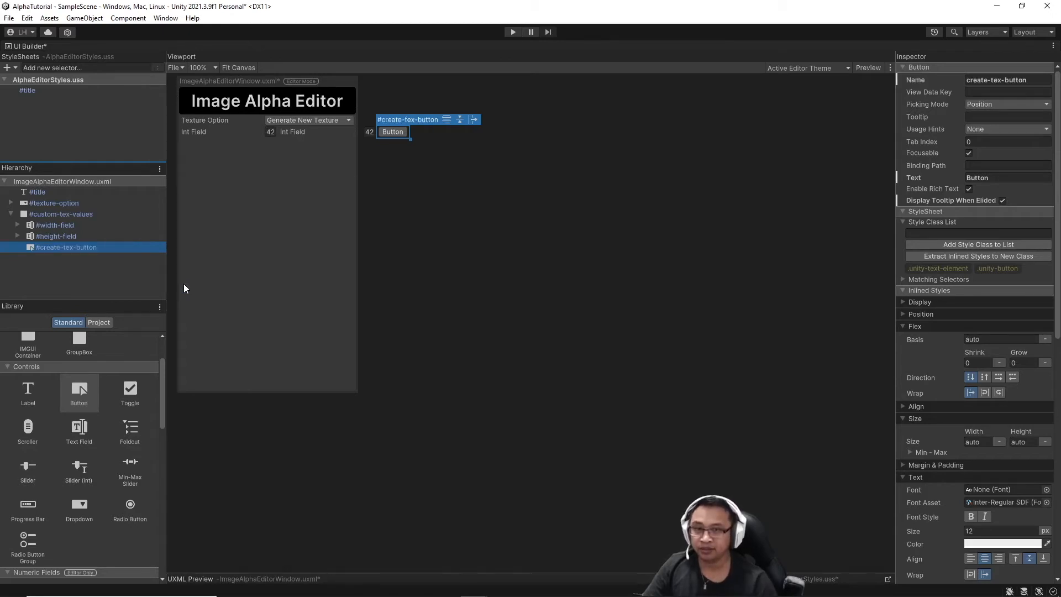
left_click(428, 280)
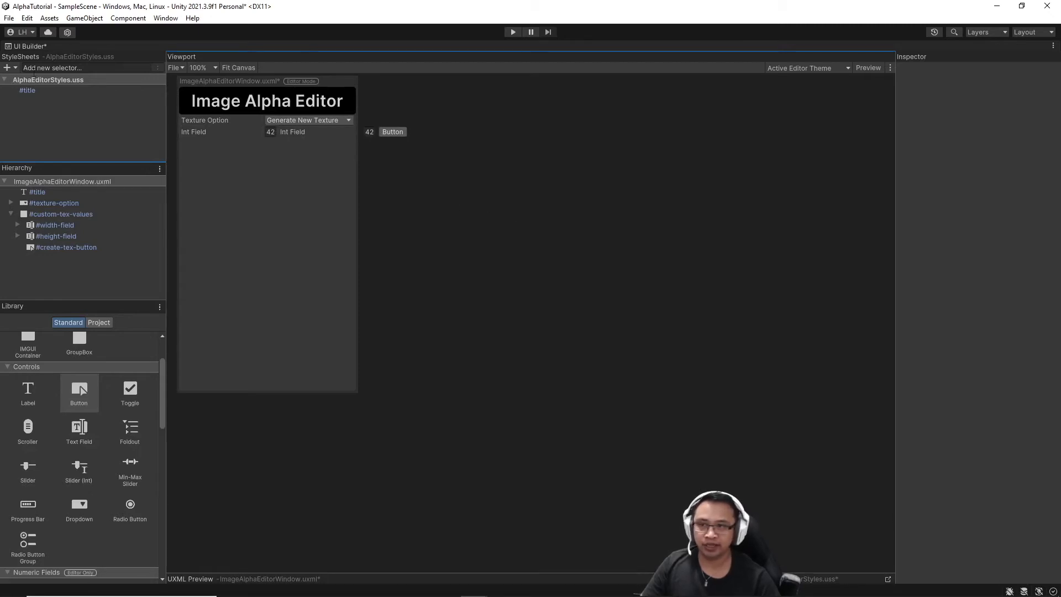
Create a new #width-field > Label selector in the AlphaEditorStyles StyleSheets pane.
left_click(130, 66)
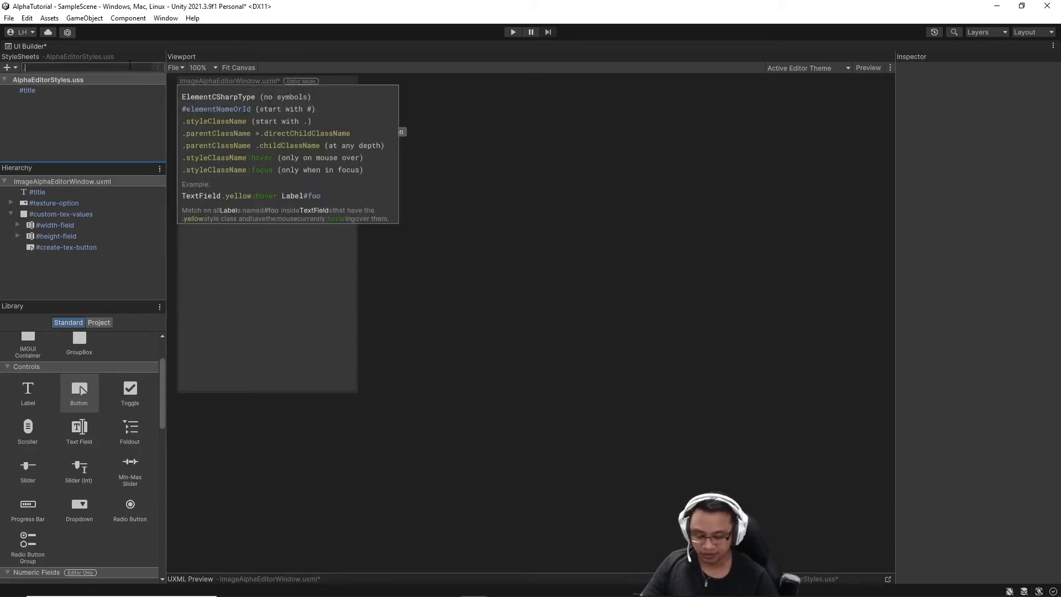
type("#width-field")
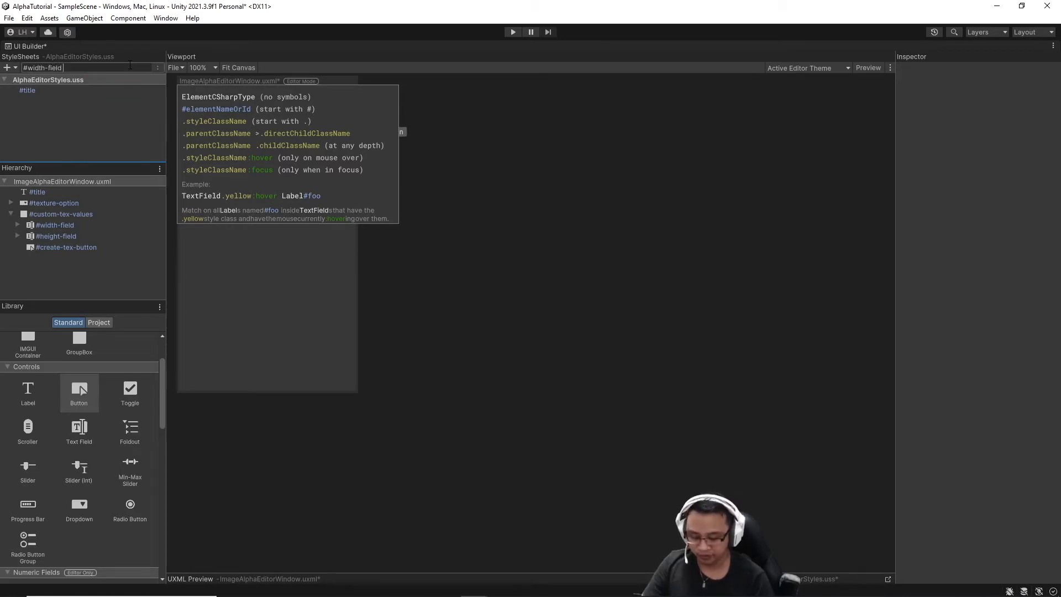
type(" >")
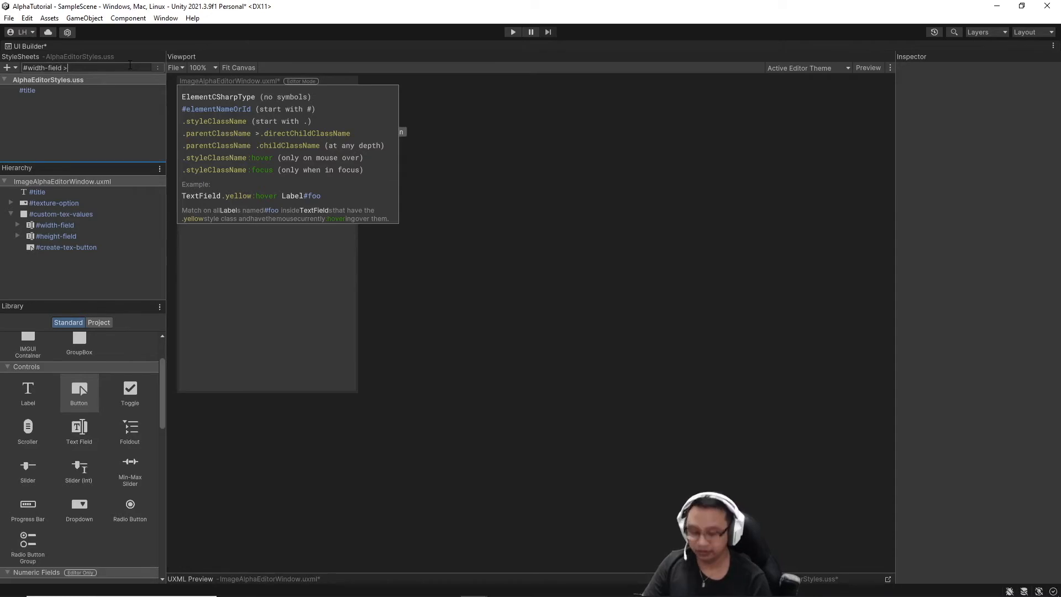
type(" Label")
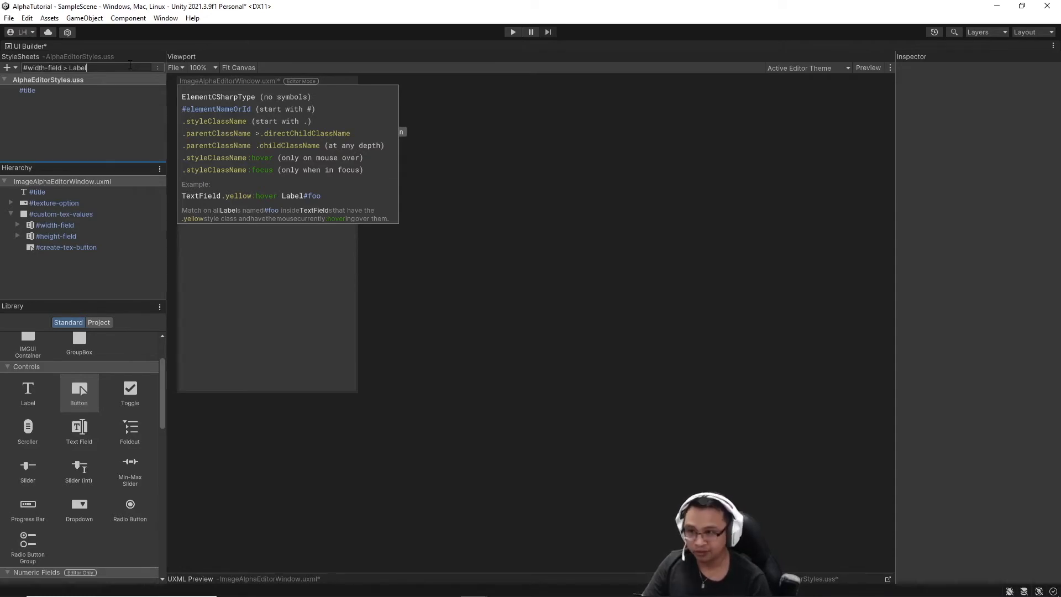
key("Return")
left_click(94, 113)
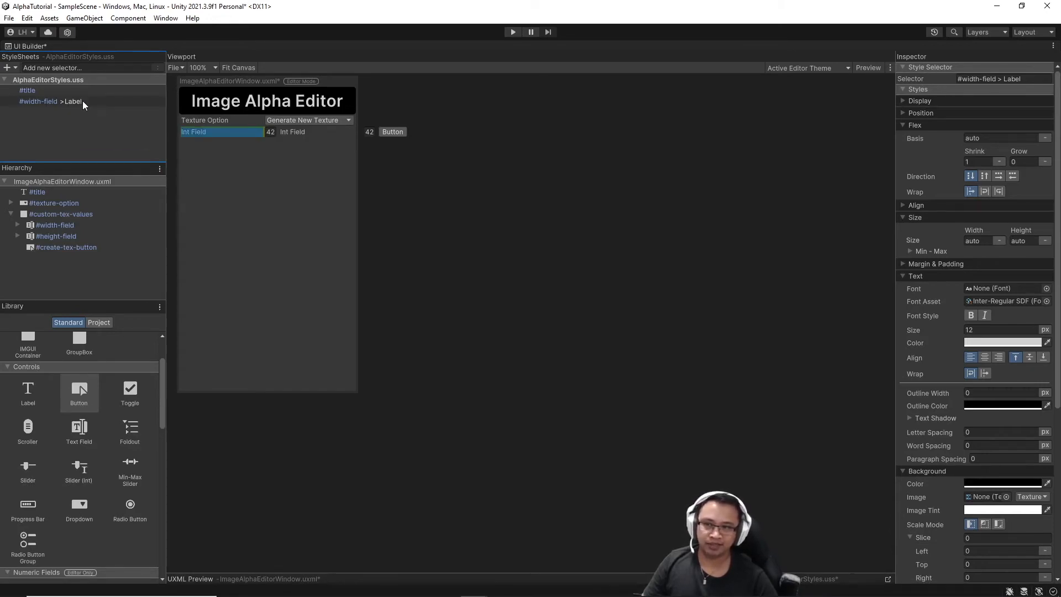
Set the #width-field > Label rule's Max Width and Min Width to 40.
left_click(17, 224)
left_click(56, 236)
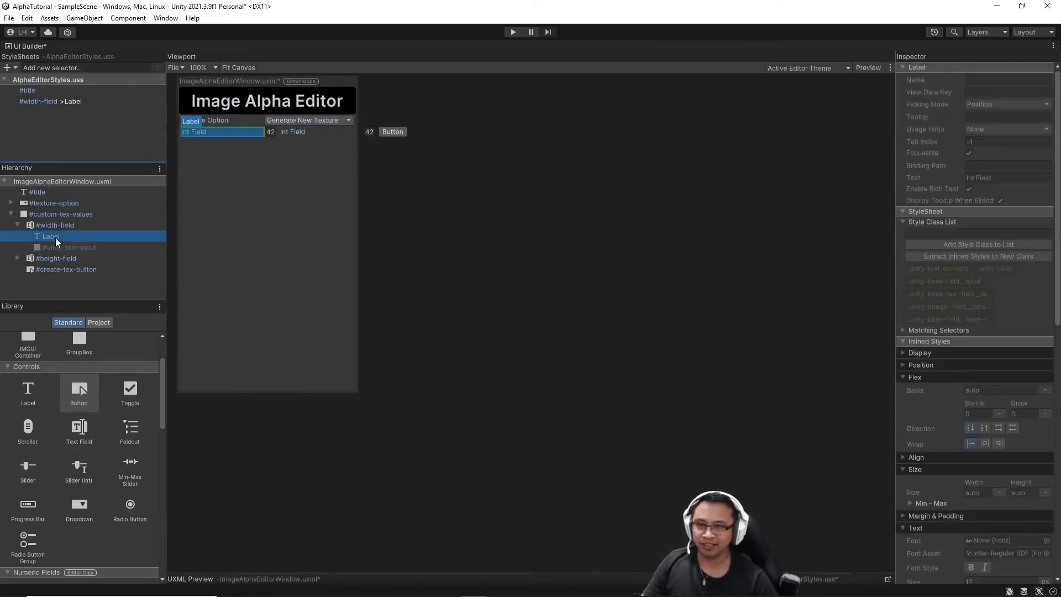
left_click(66, 103)
scroll(952, 284, "down", 10)
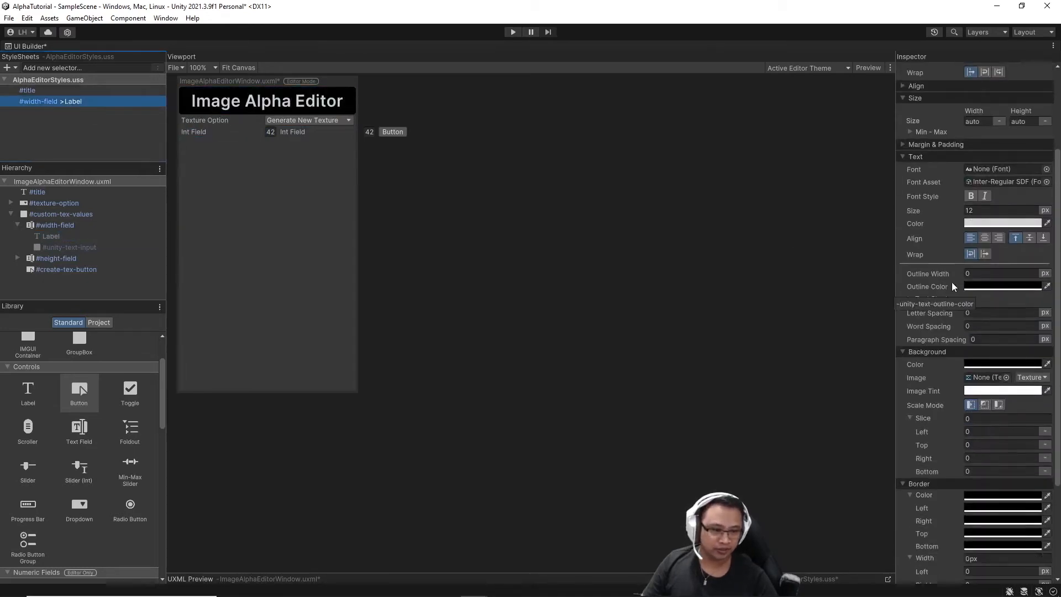
scroll(951, 282, "up", 6)
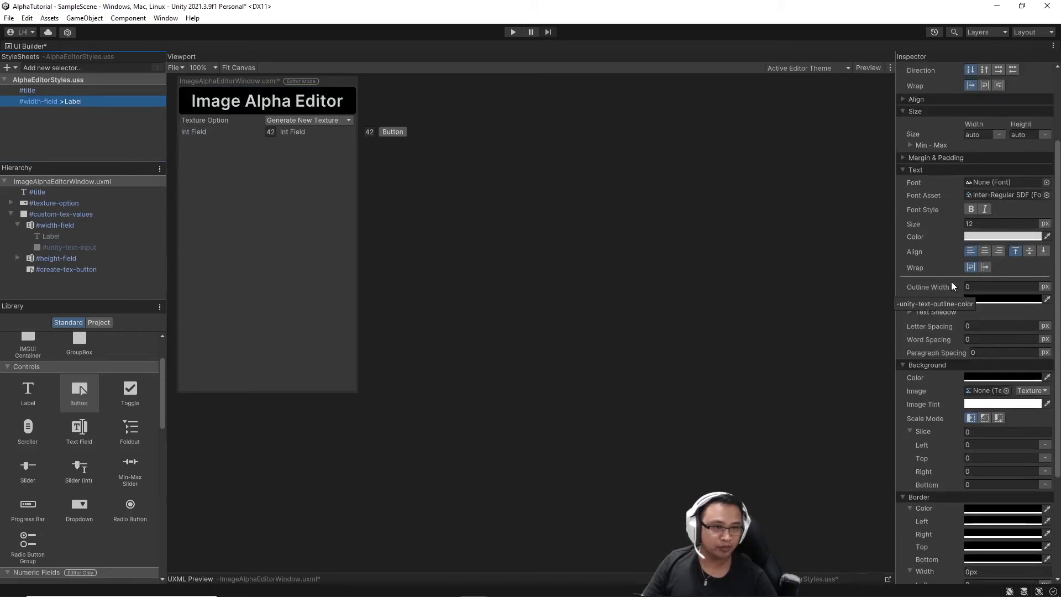
left_click(910, 145)
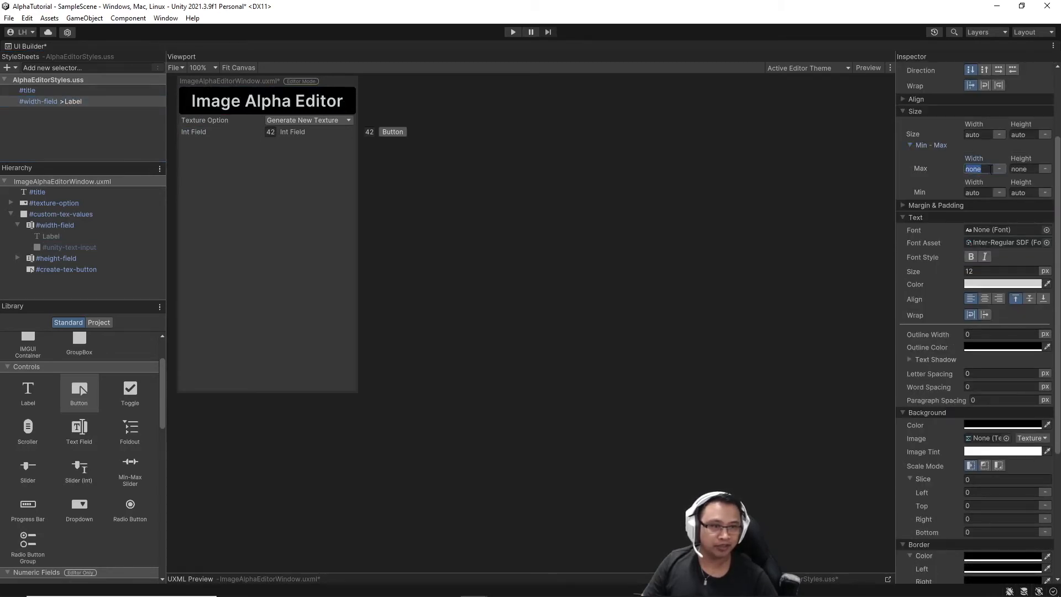
left_click(975, 169)
type("40")
left_click(974, 192)
type("4")
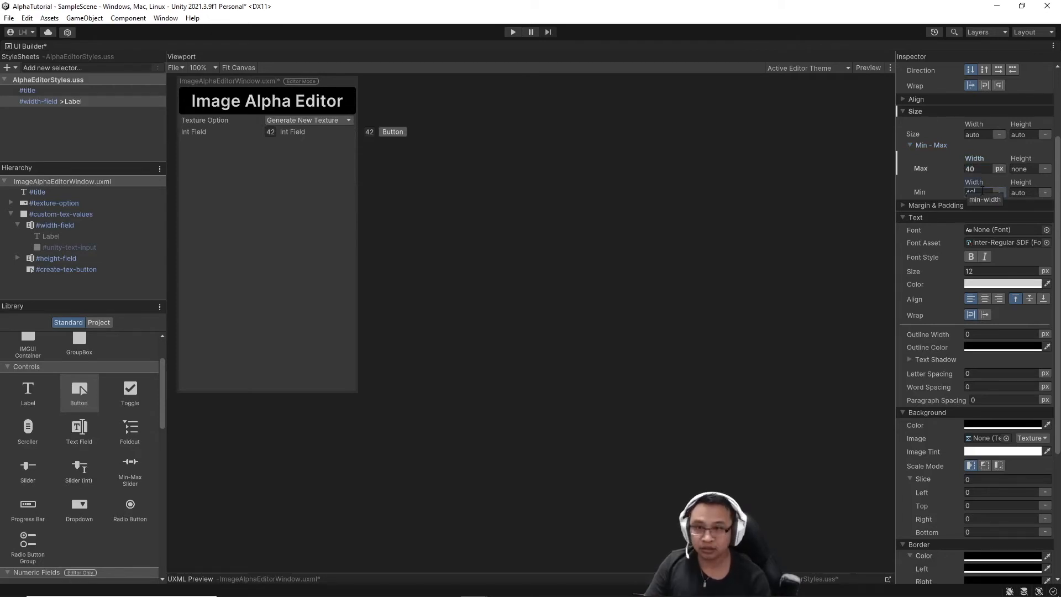
key("Return")
left_click(702, 230)
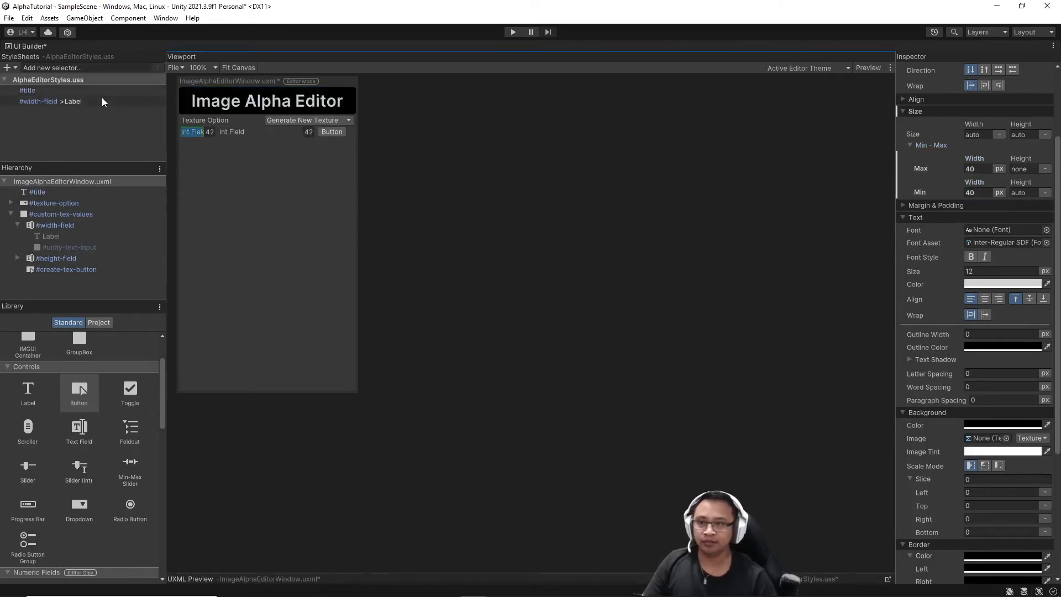
Duplicate the #width-field > Label rule and rename the copy #height-field > Label.
left_click(102, 99)
right_click(101, 99)
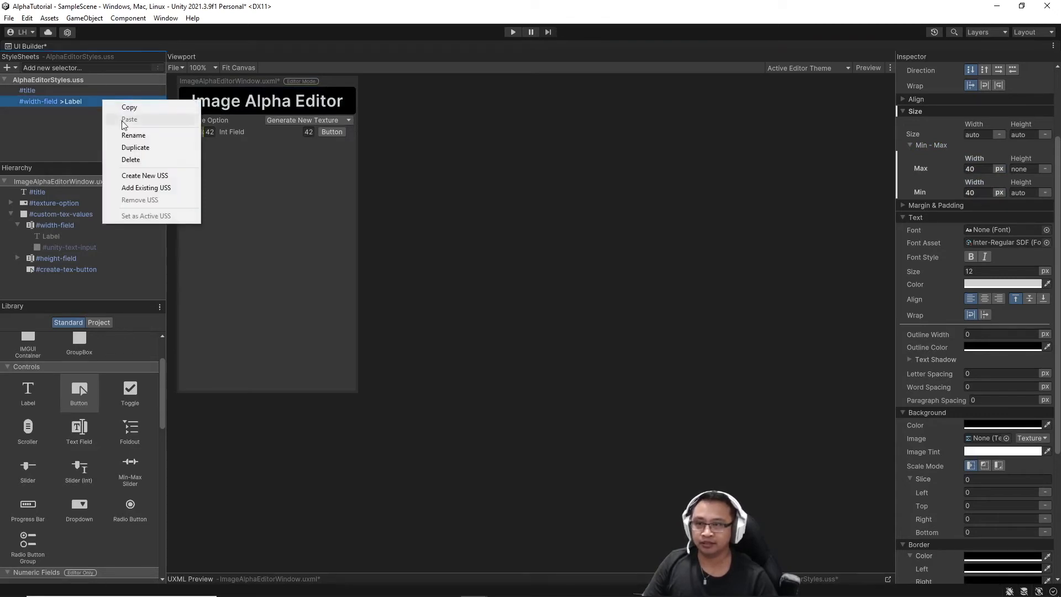
left_click(135, 148)
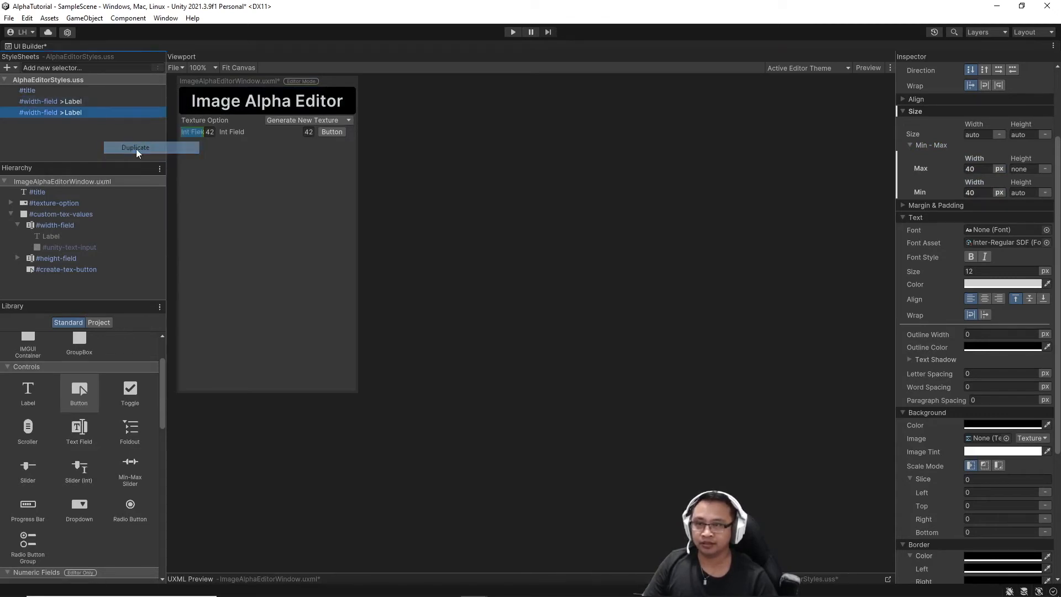
right_click(33, 113)
left_click(58, 149)
left_click(33, 112)
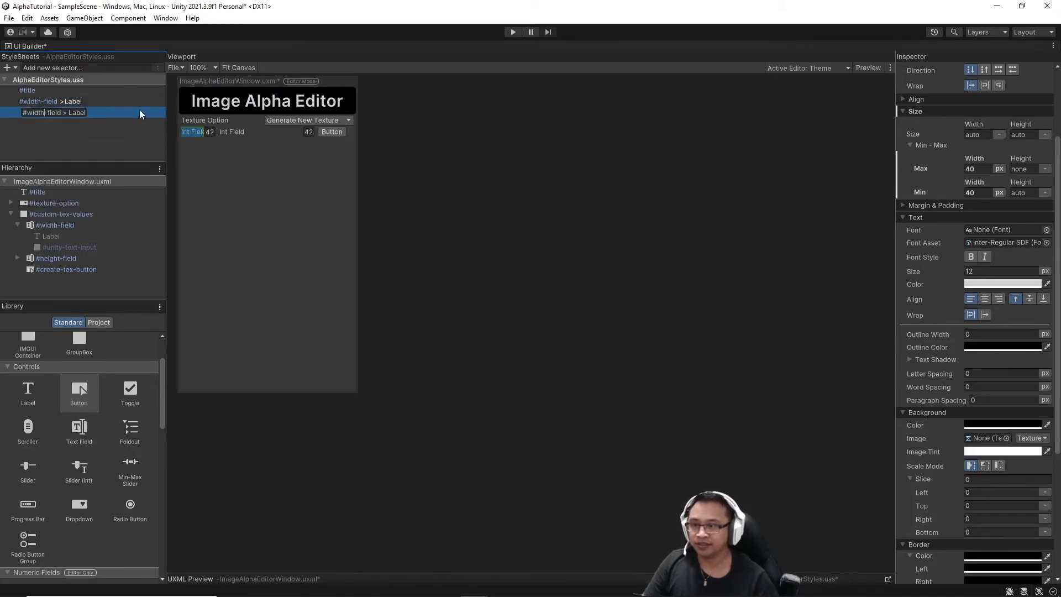
key("Delete")
key("Delete")
key("Delete")
key("BackSpace")
key("BackSpace")
type("height")
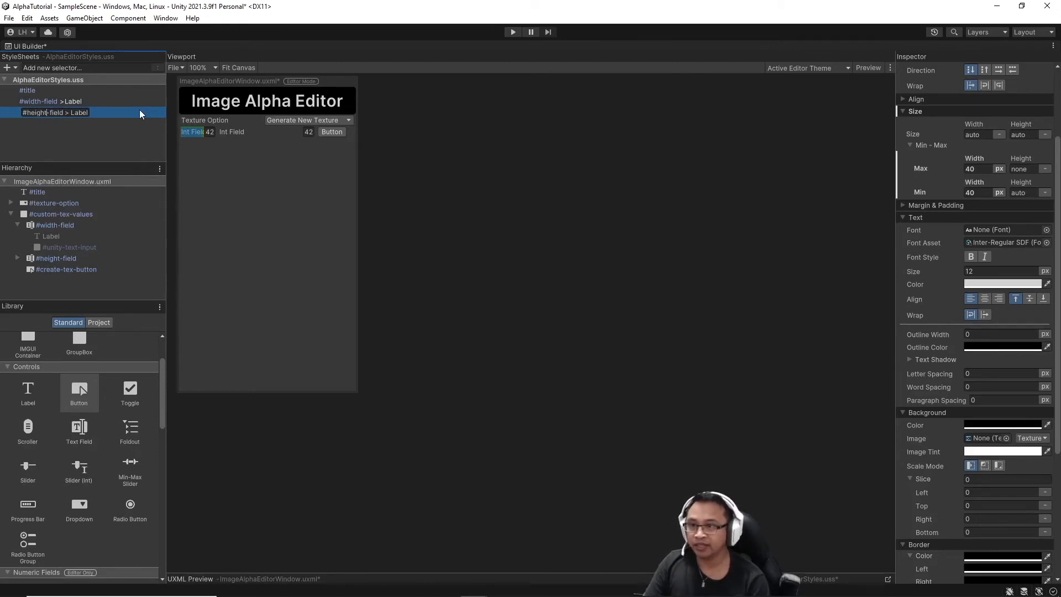
key("Return")
left_click(411, 151)
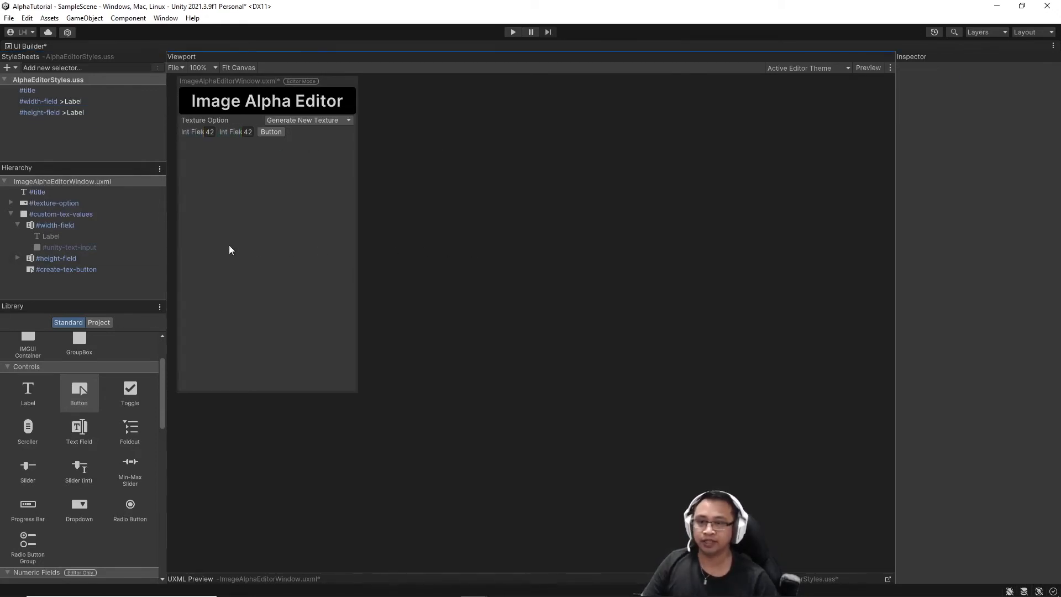
Set the create-tex-button's Flex Grow to 1.
left_click(79, 270)
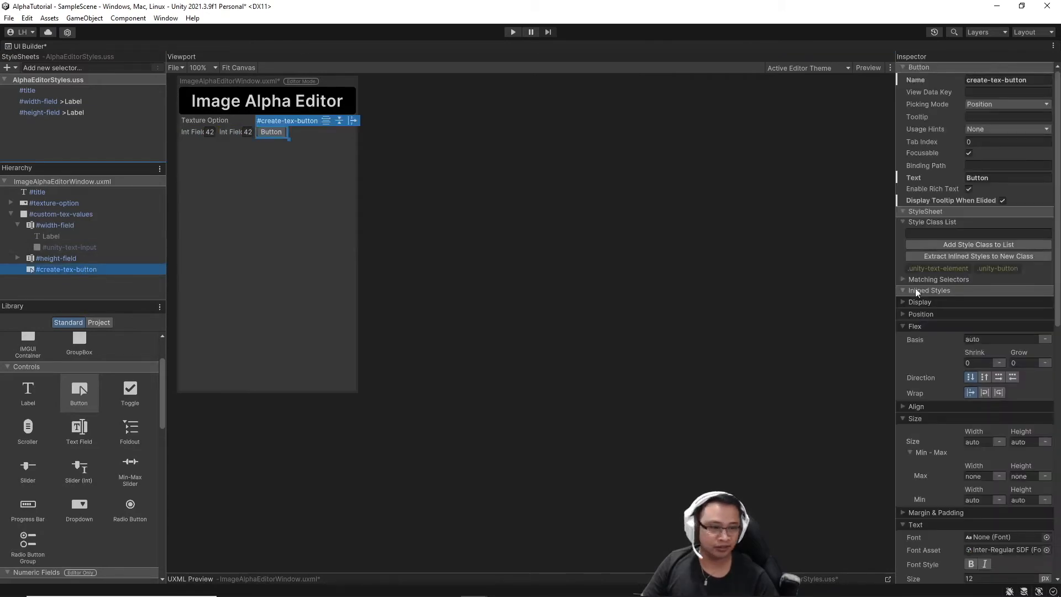
left_click(1023, 363)
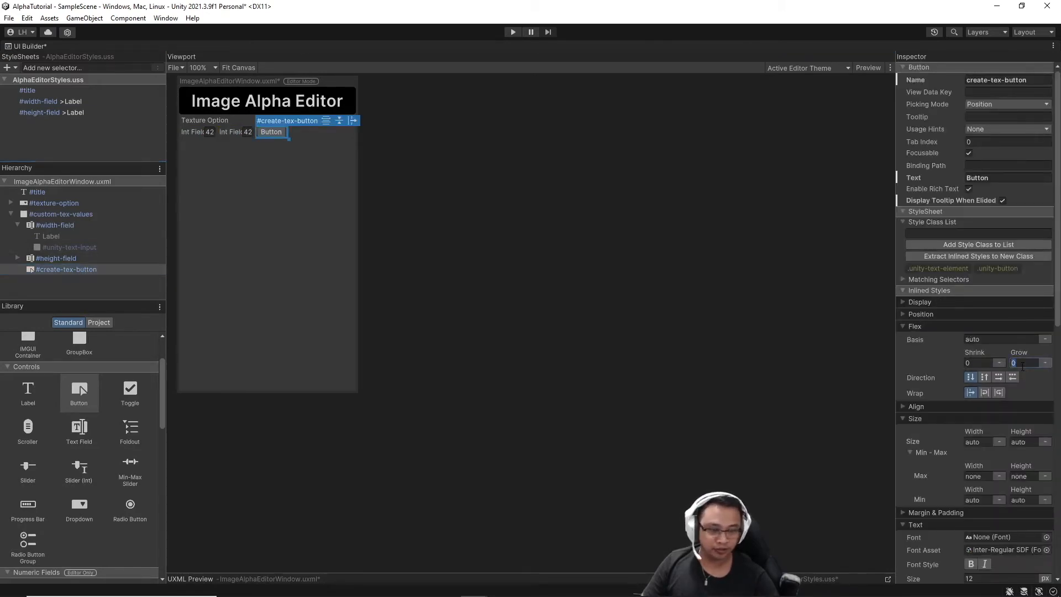
type("1")
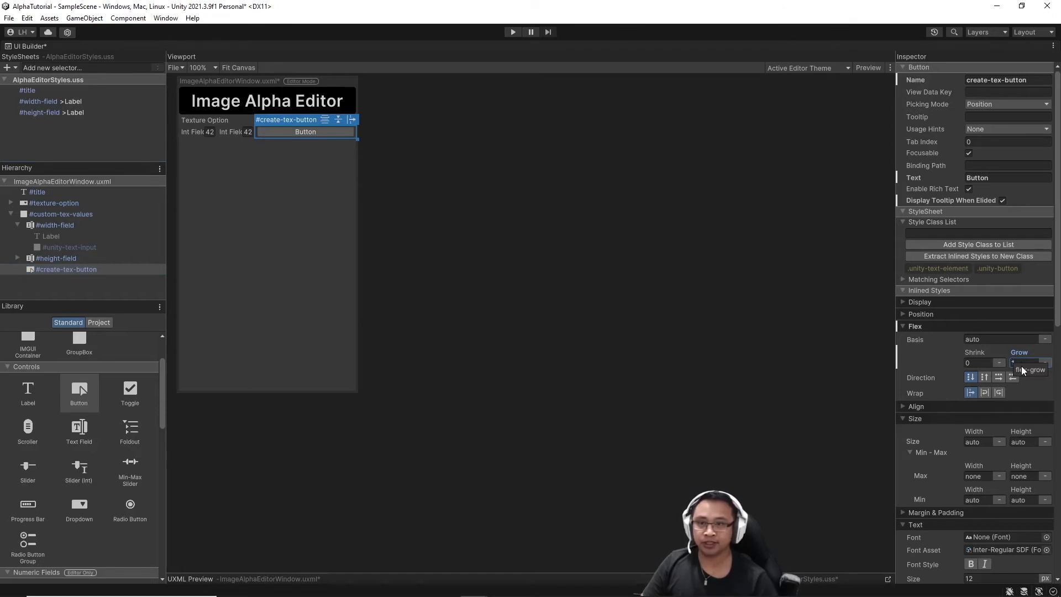
Label width-field Width and height-field Height.
left_click(435, 250)
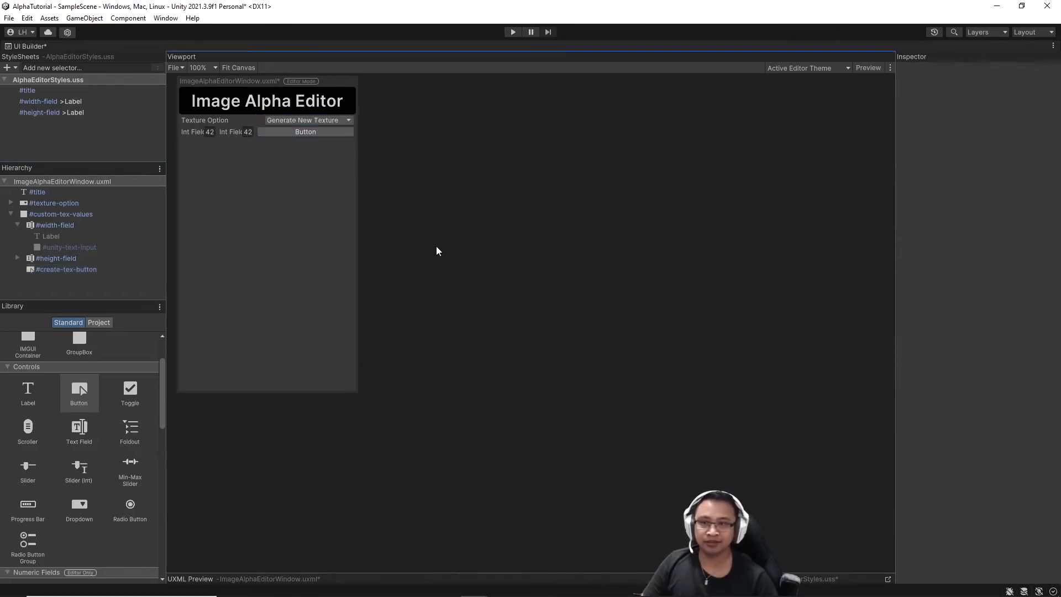
left_click(65, 226)
left_click(1020, 178)
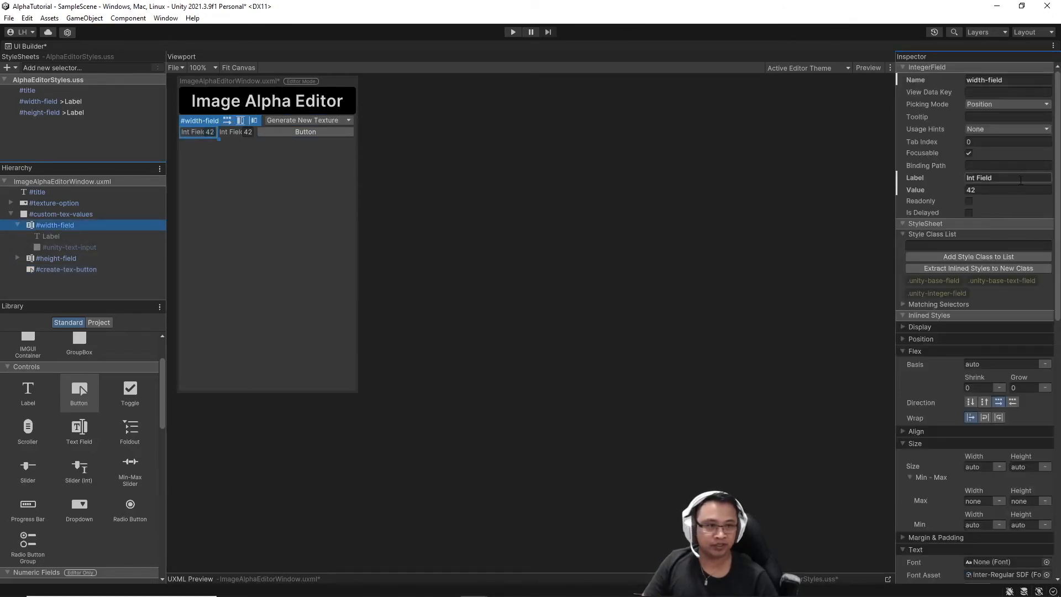
type("Width")
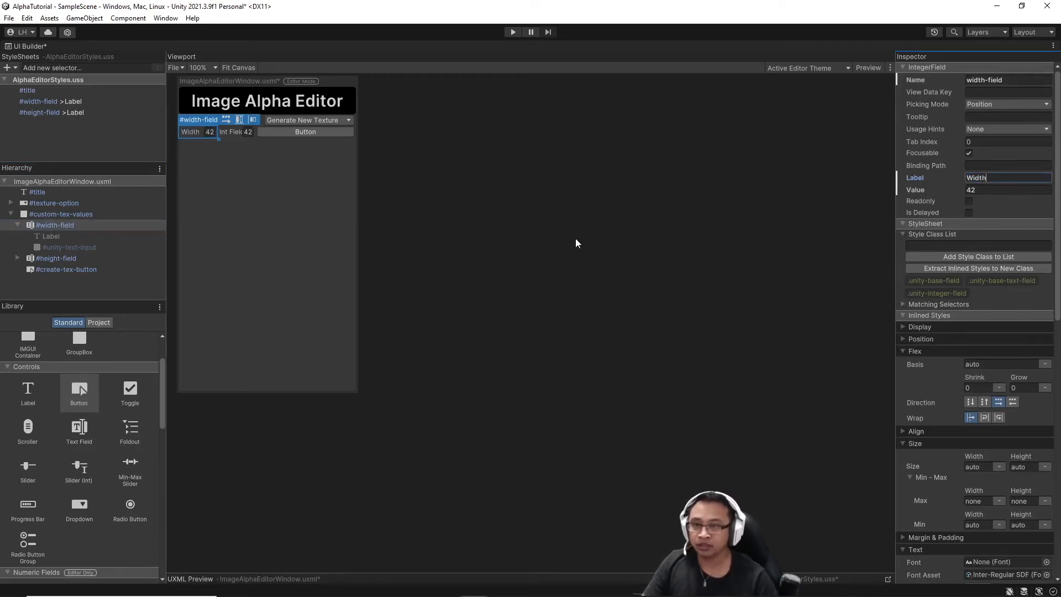
left_click(545, 240)
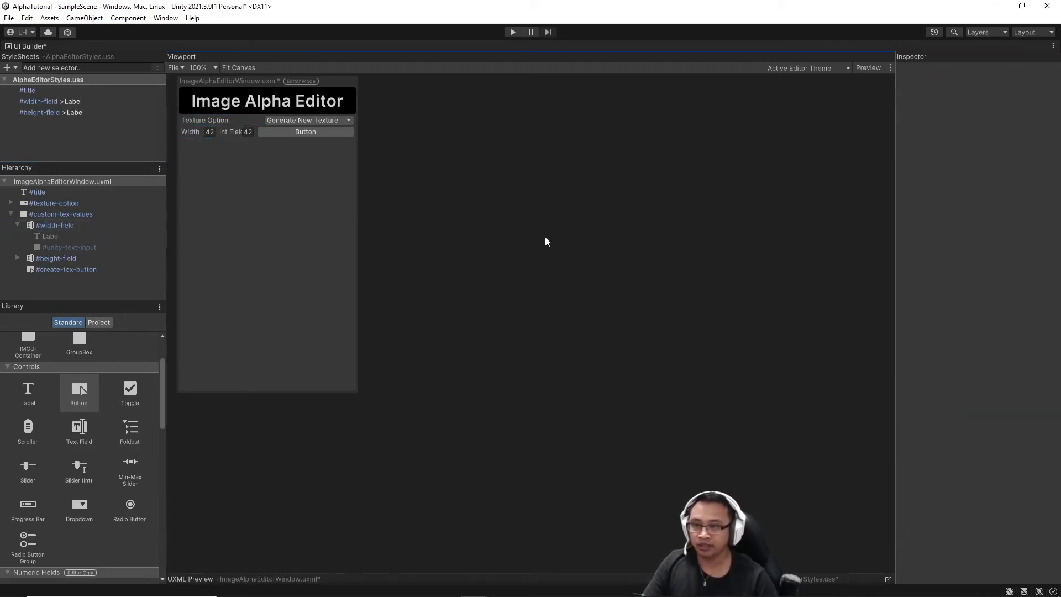
left_click(47, 258)
left_click(1018, 179)
type("Height")
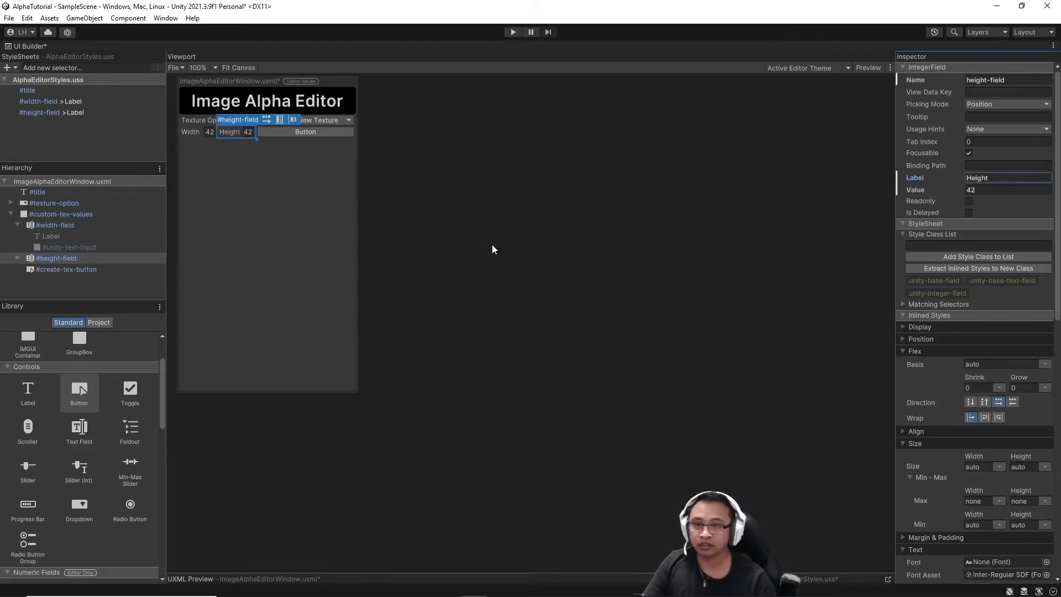
Set Flex Grow to 1 on both width-field and height-field.
left_click(81, 225)
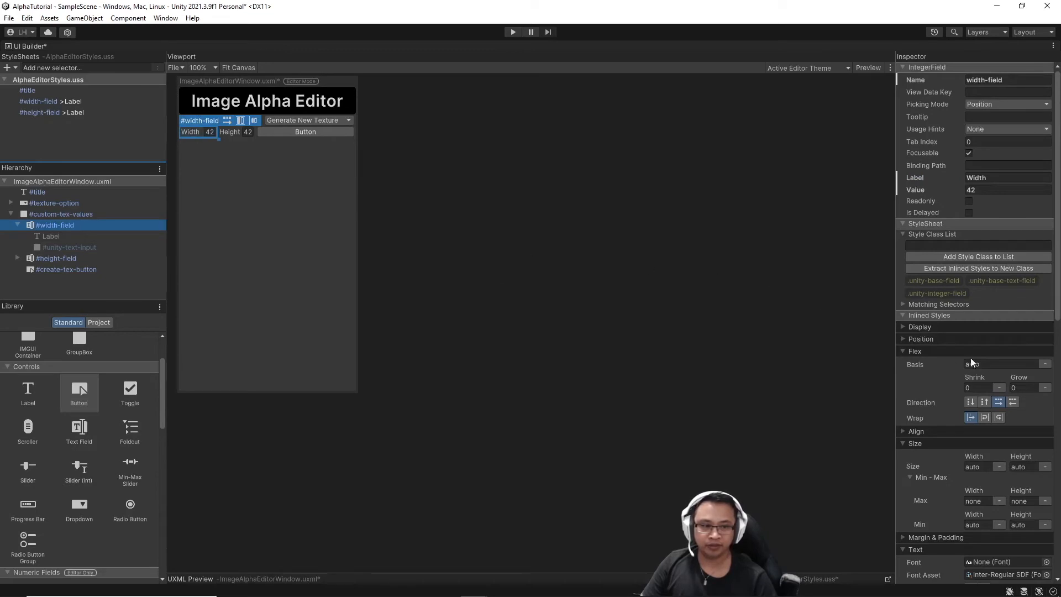
left_click(1025, 387)
type("1")
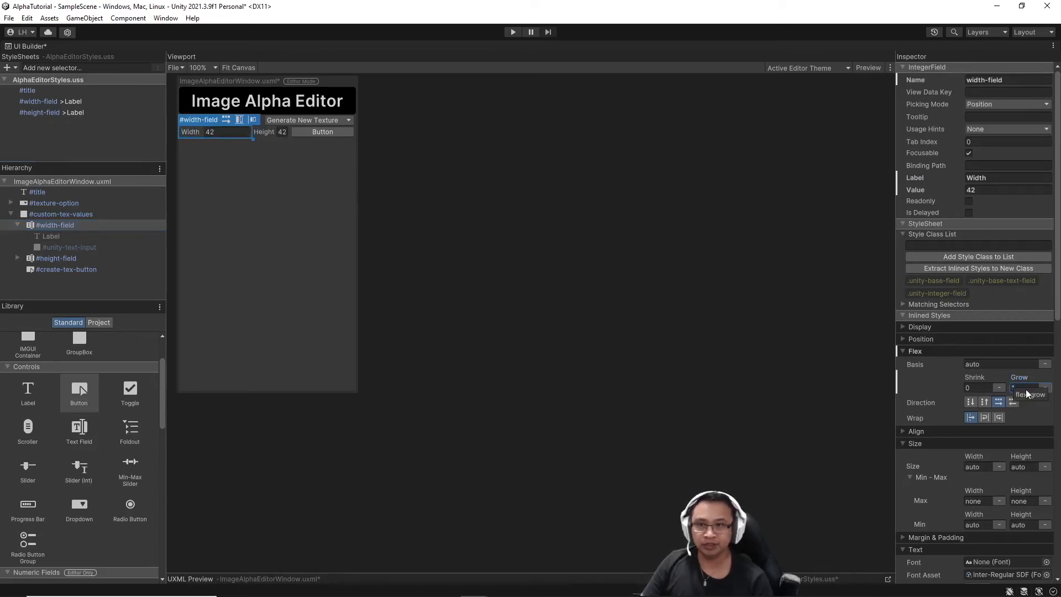
left_click(49, 256)
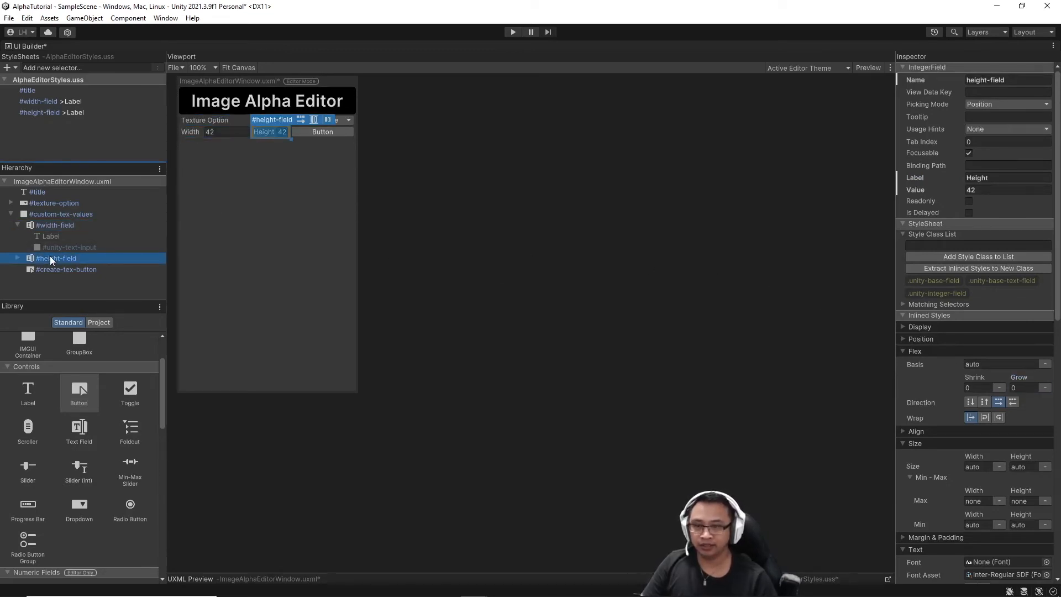
left_click(1025, 388)
double_click(1026, 386)
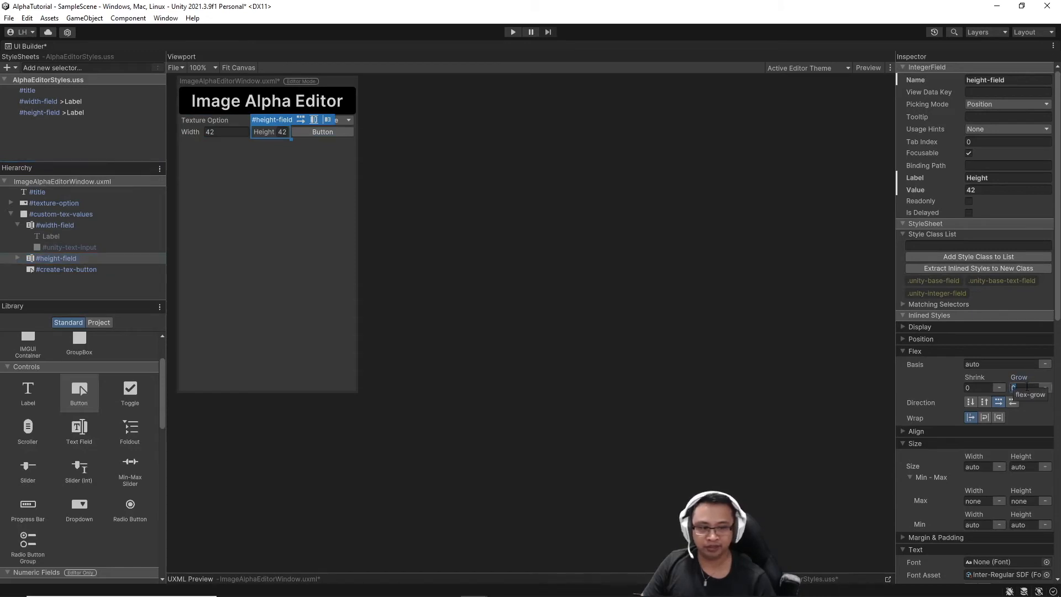
type("1")
left_click(513, 175)
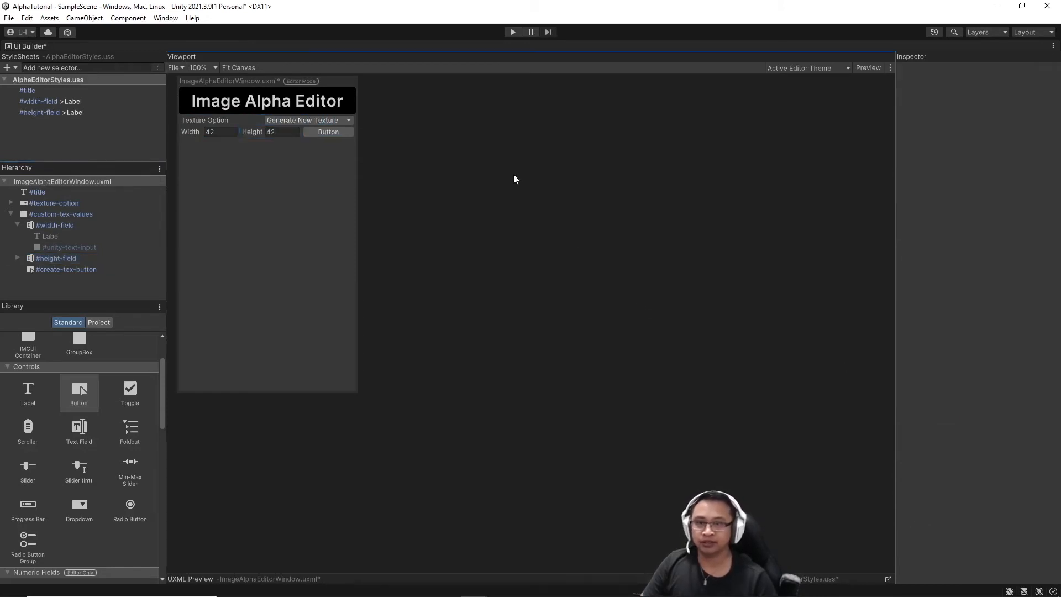
Set the create-tex-button's Text to Create Texture.
left_click(71, 270)
left_click(995, 178)
type("Create")
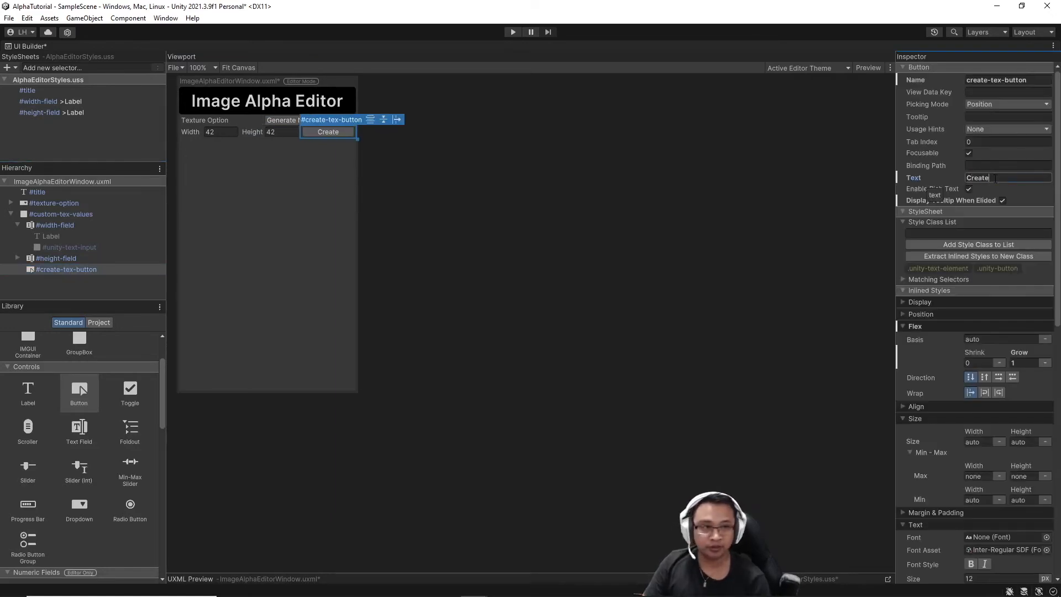
type(" Texture")
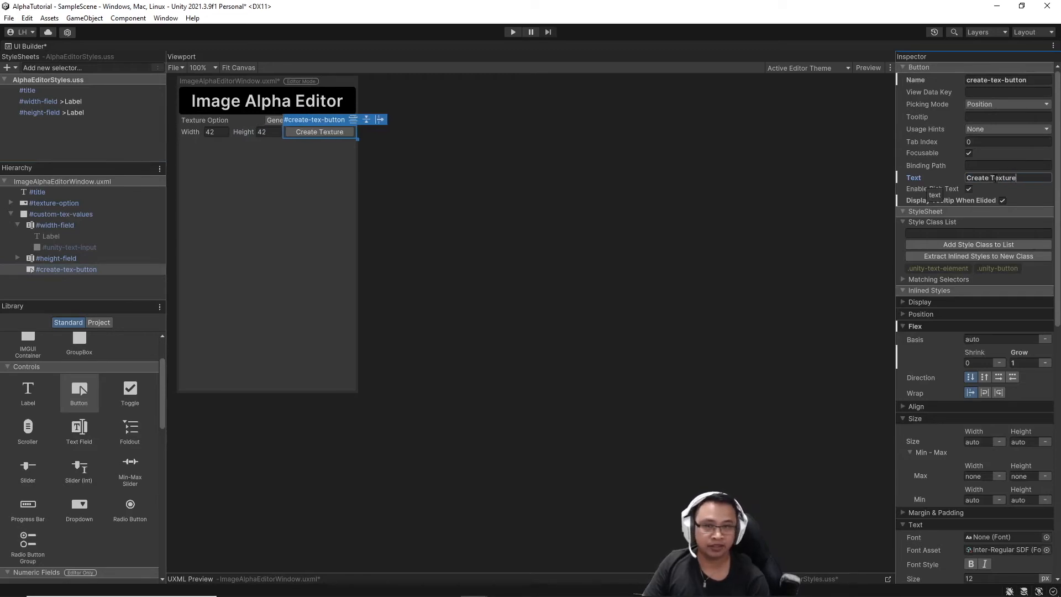
left_click(474, 229)
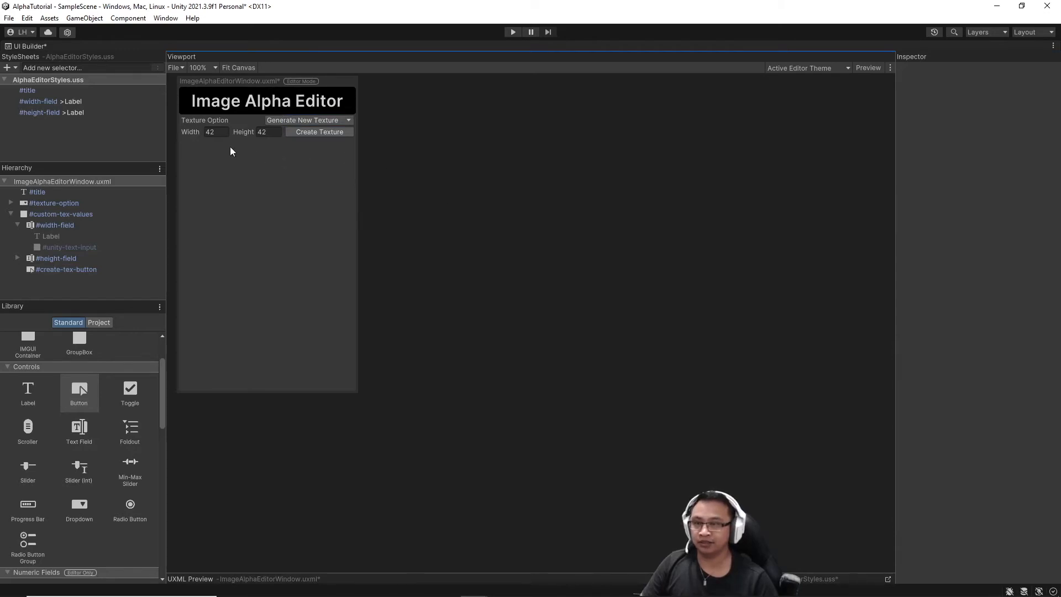
Add an Object Field to the Hierarchy, rename it texture-field, and label it Texture.
scroll(145, 429, "down", 5)
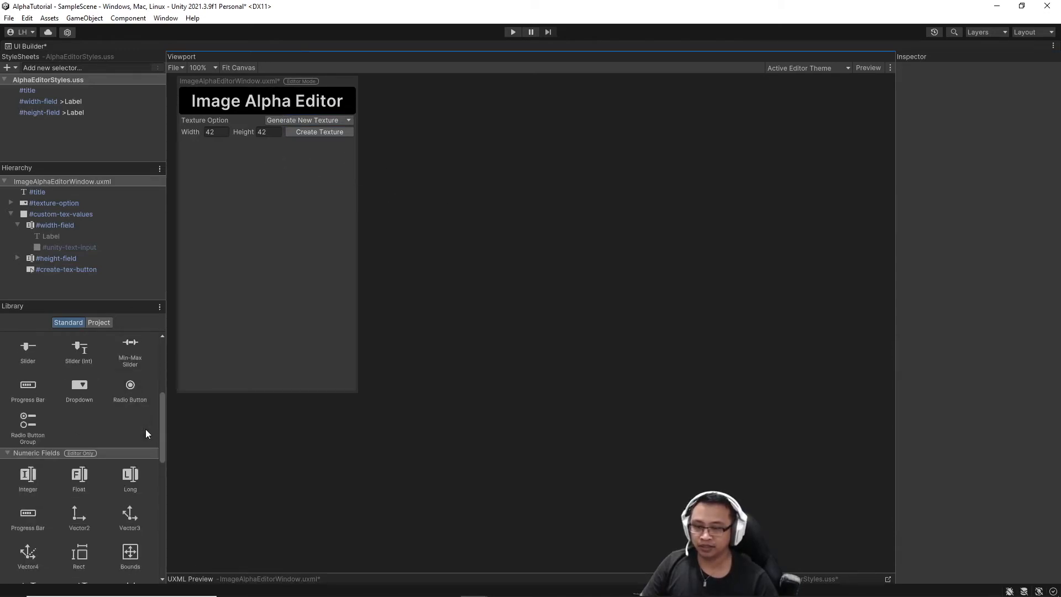
scroll(146, 430, "down", 10)
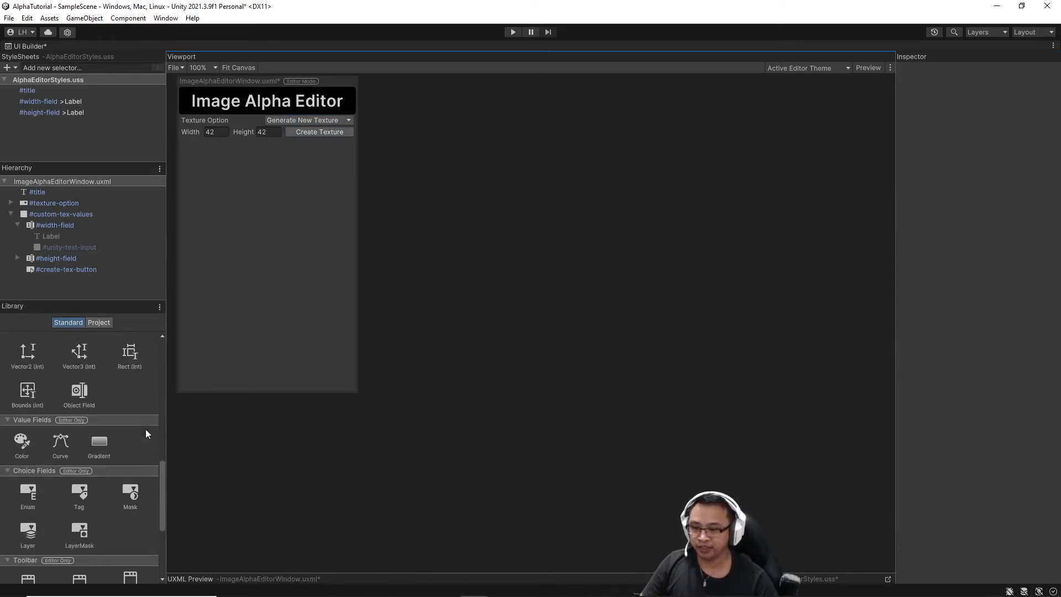
scroll(145, 430, "up", 7)
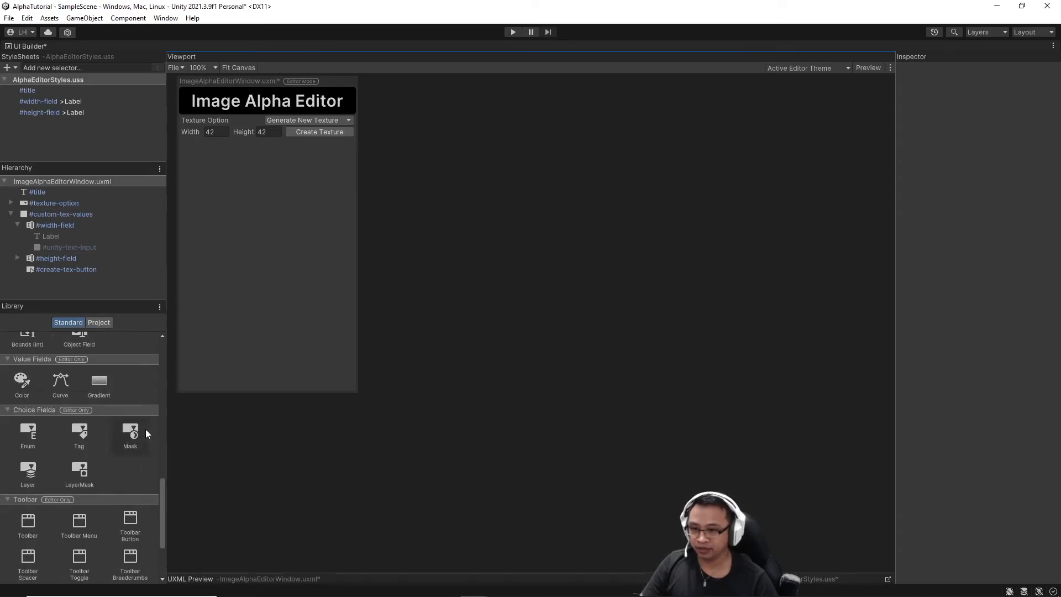
scroll(145, 429, "up", 1)
left_click_drag(91, 479, 45, 283)
right_click(103, 282)
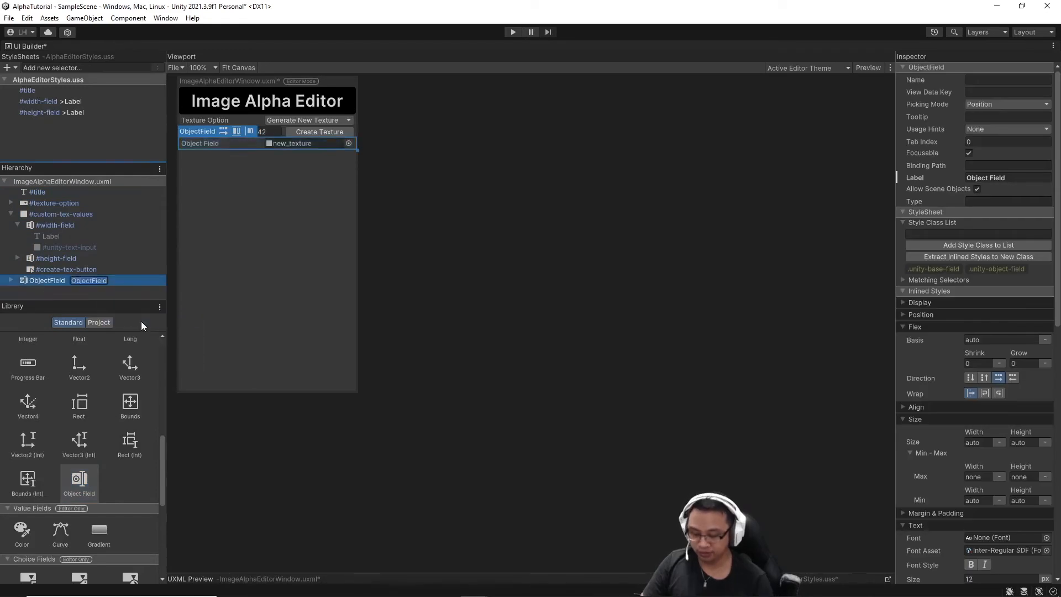
type("texture-field")
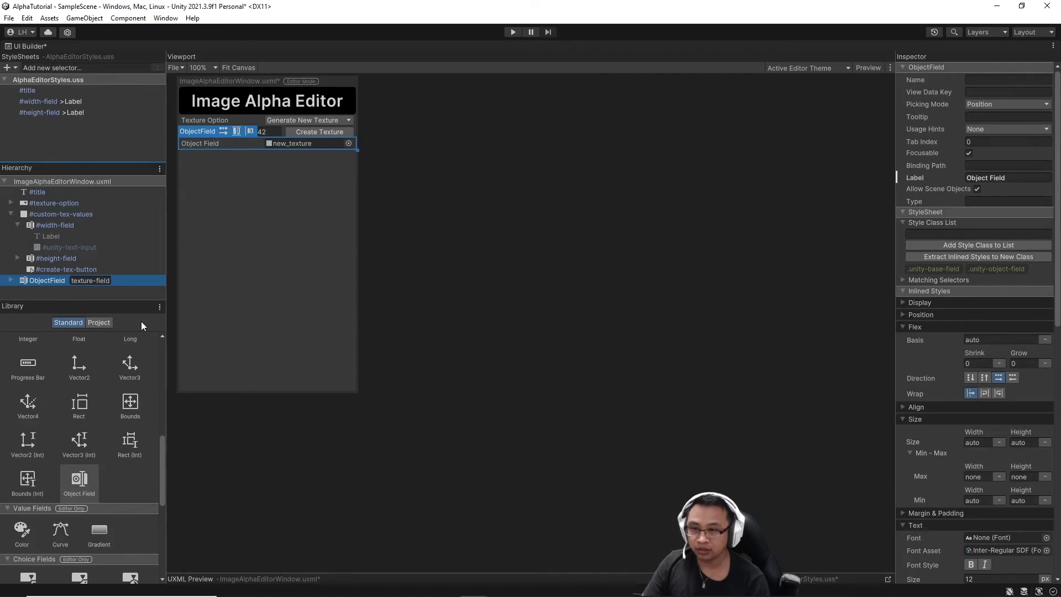
key("Return")
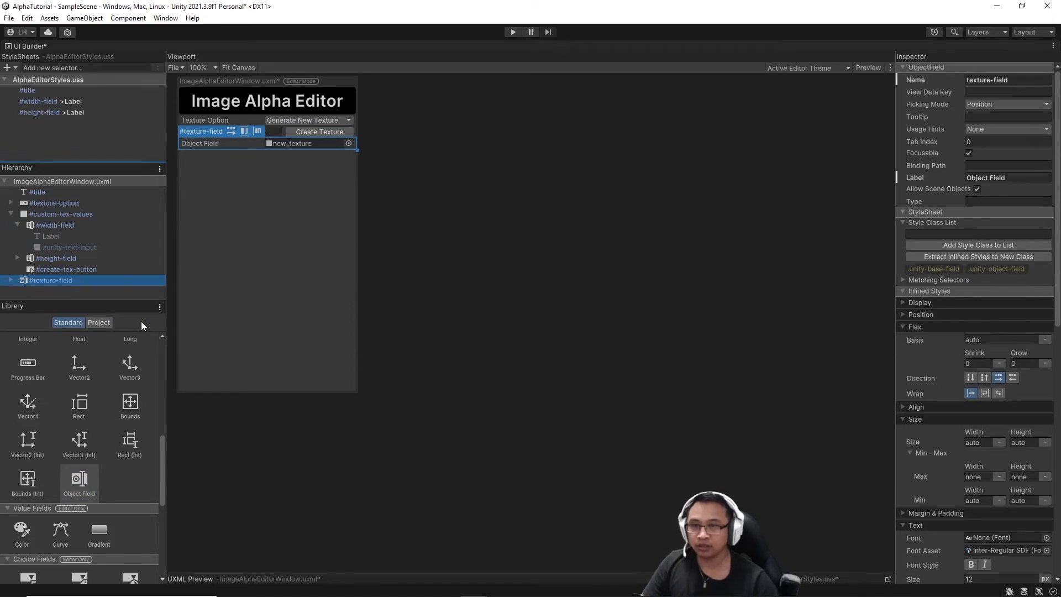
left_click(1013, 177)
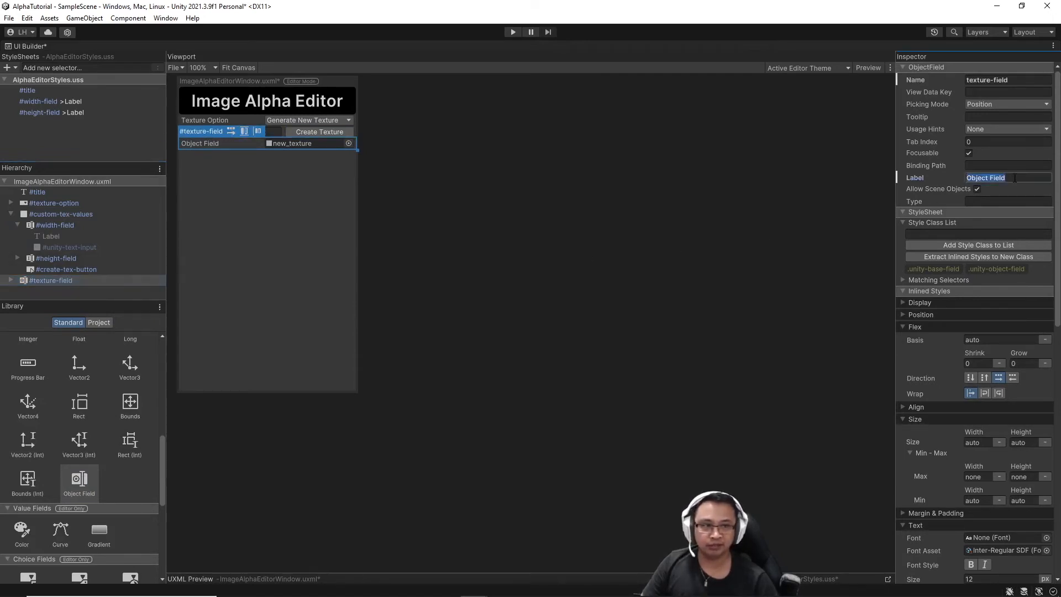
type("Texture")
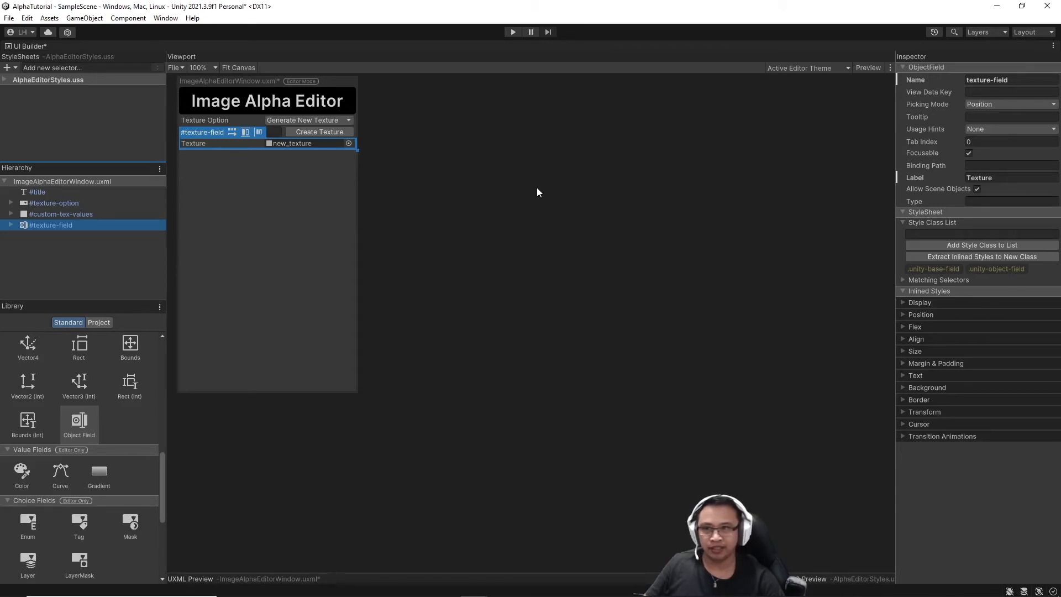
Restore the editor layout and open the IdentifyTypeString script from the Assets folder.
double_click(32, 46)
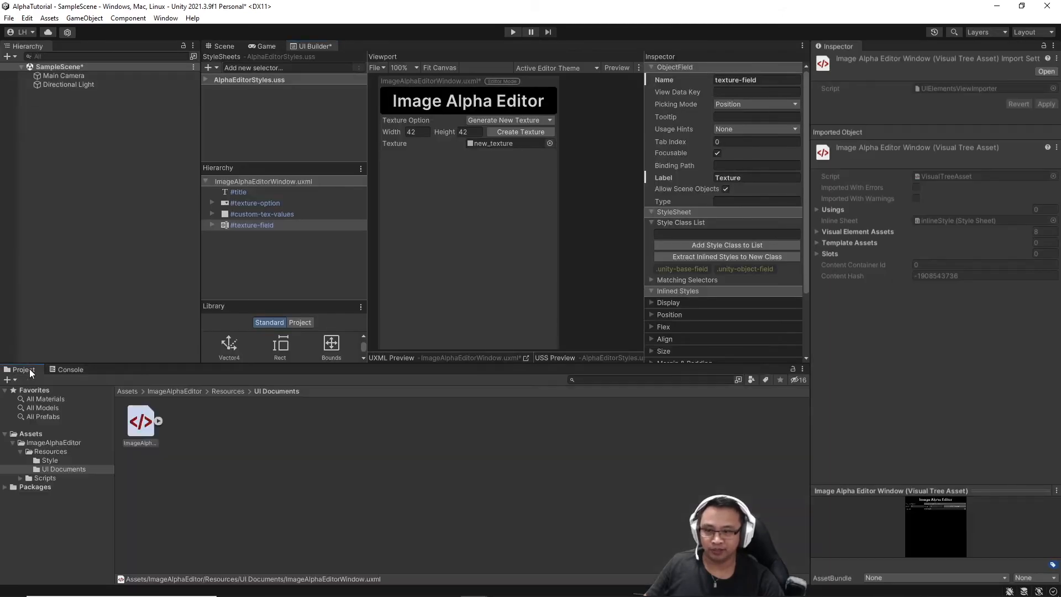
left_click(38, 442)
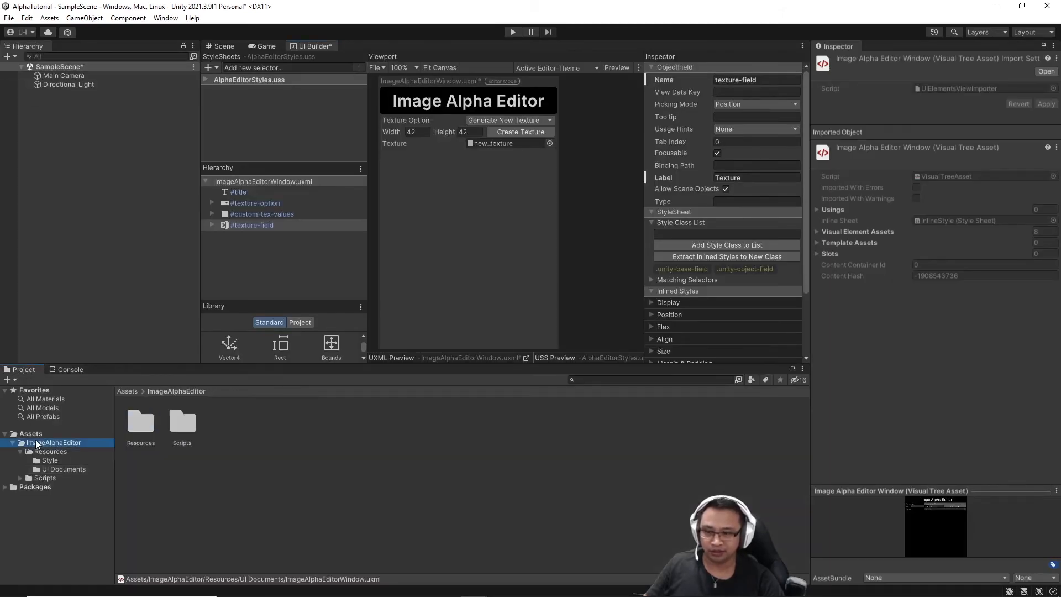
left_click(31, 434)
double_click(176, 422)
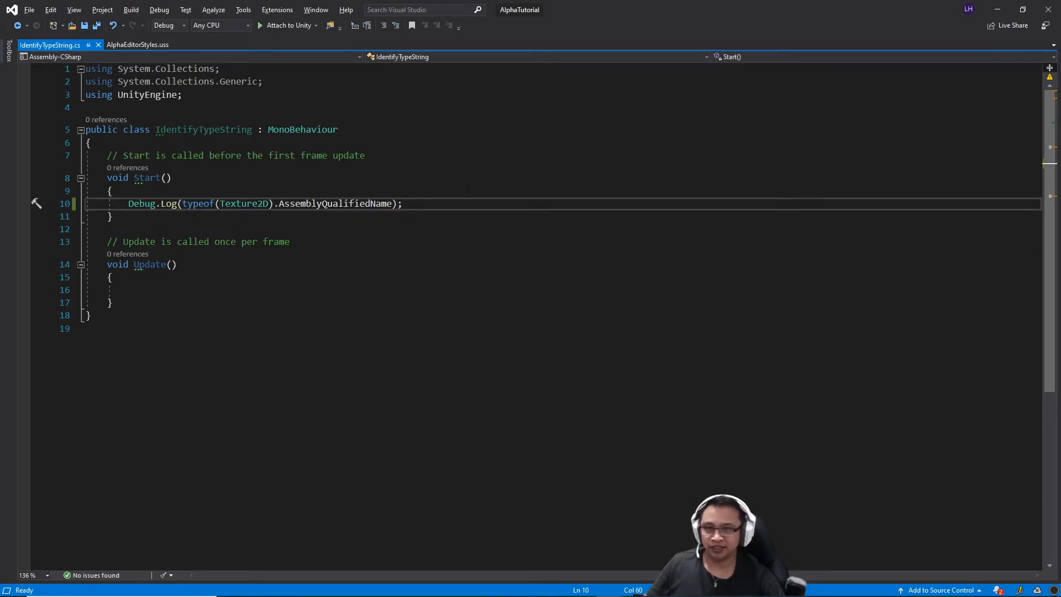
Switch from Visual Studio back to the Unity editor.
key("alt+Tab")
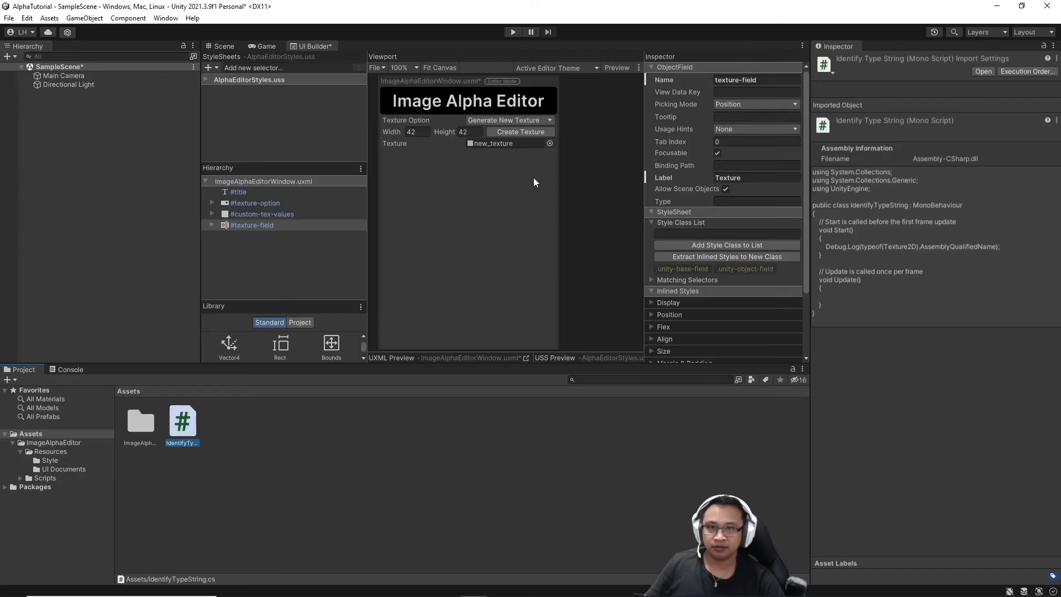
Enter play mode and select the logged UnityEngine.Texture2D, UnityEngine.CoreModule type name in the Console.
left_click(96, 75)
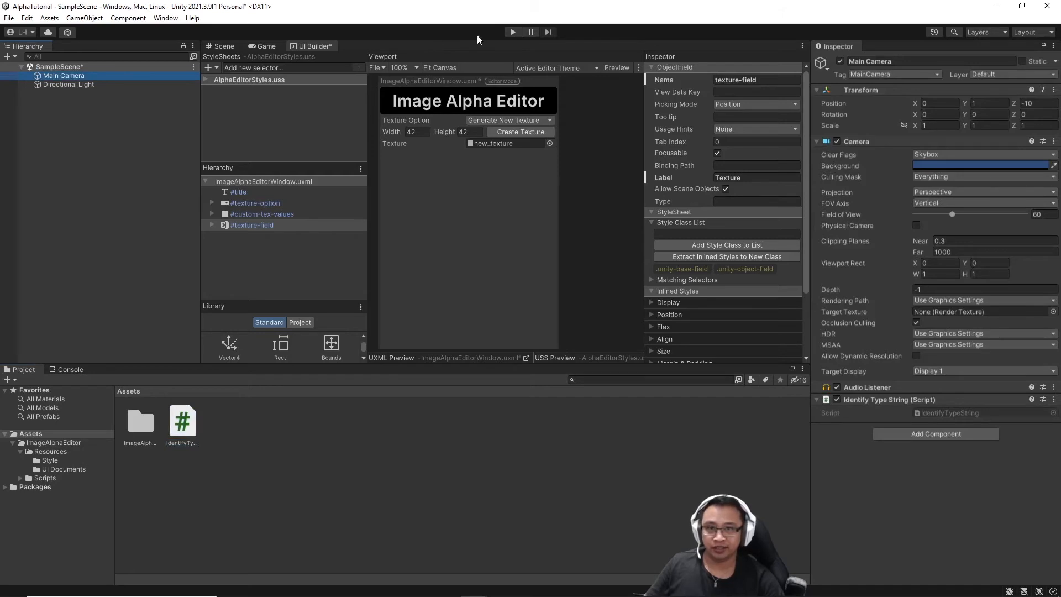
left_click(515, 32)
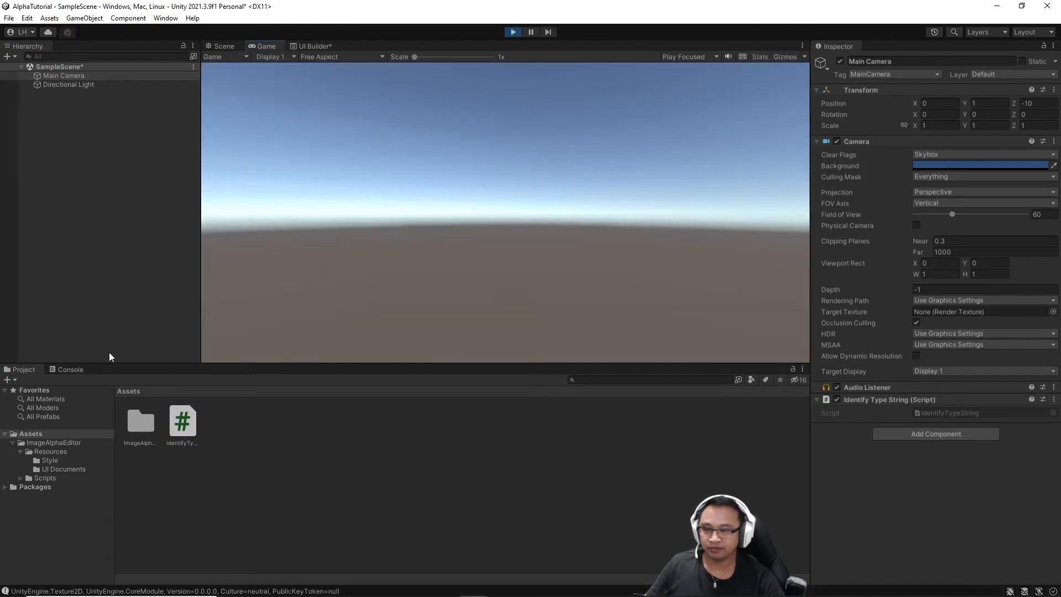
left_click(62, 372)
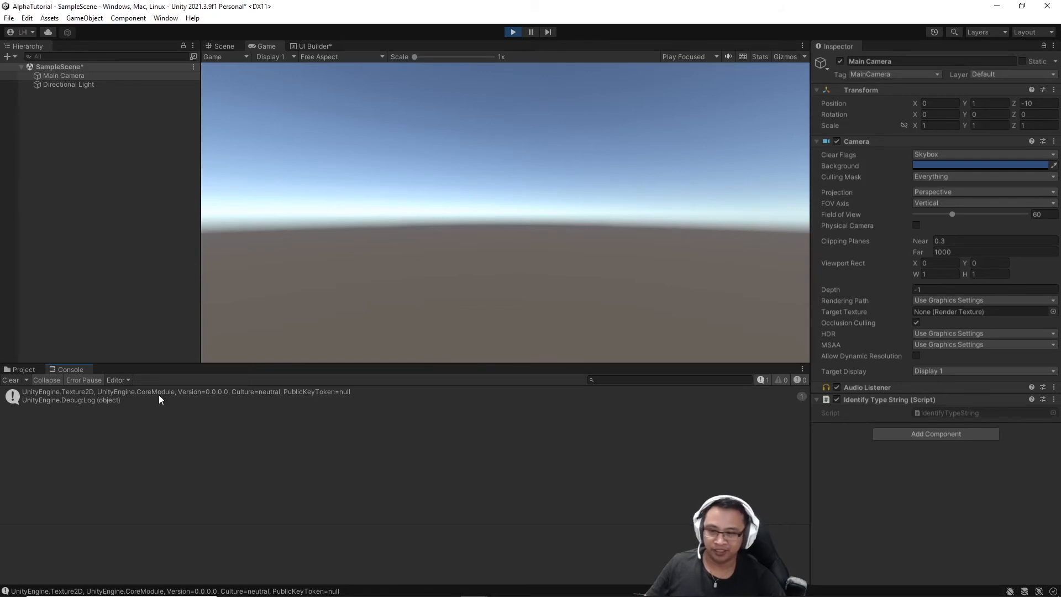
left_click(174, 391)
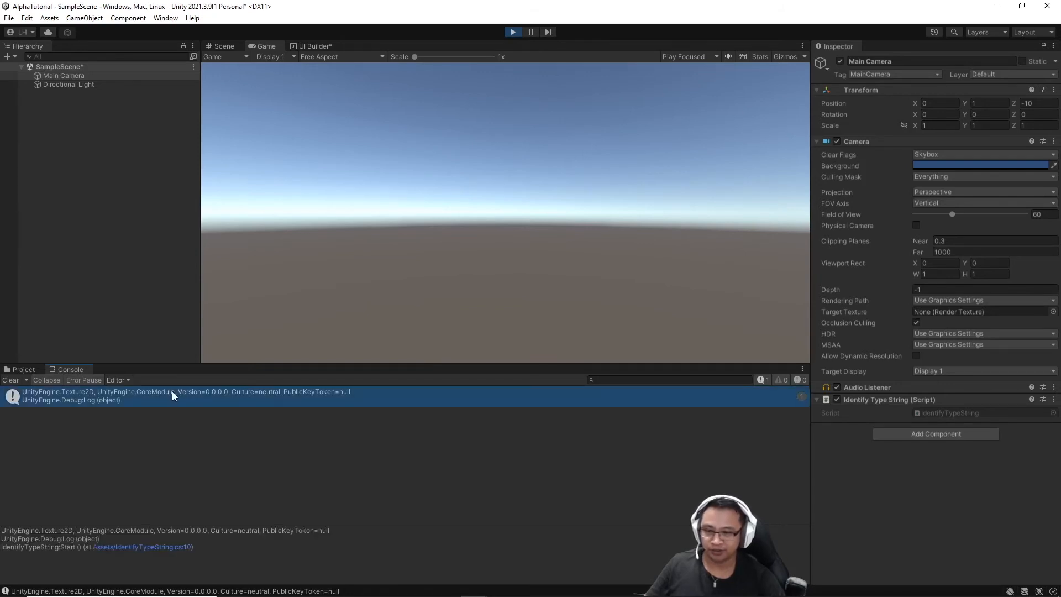
left_click_drag(153, 530, 0, 531)
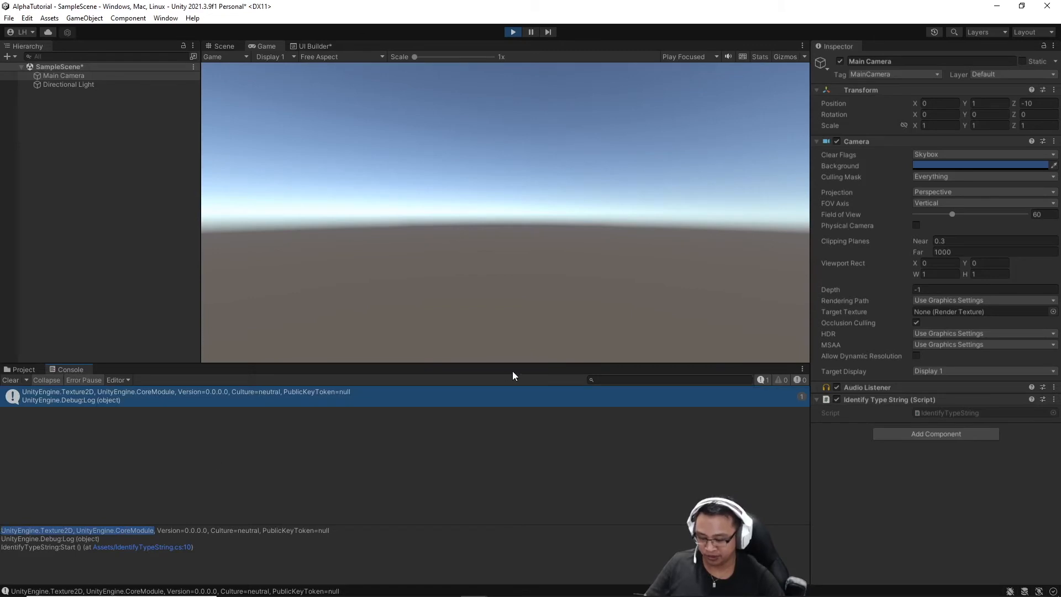
left_click(309, 46)
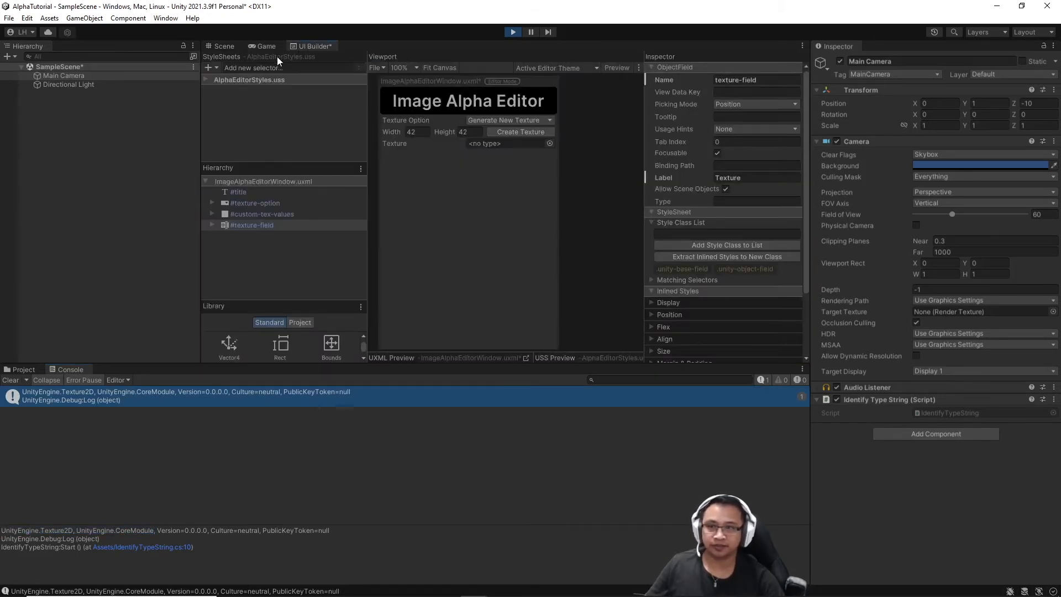
Set texture-field's type to UnityEngine.Texture2D, UnityEngine.CoreModule, then save the UI document via File > Save.
double_click(311, 44)
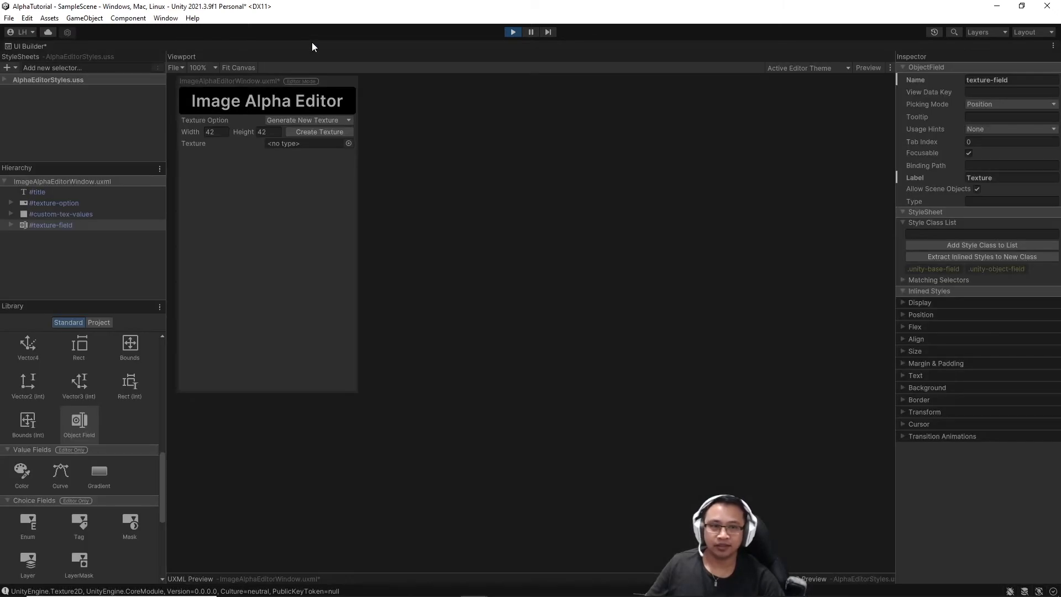
key("ctrl+v")
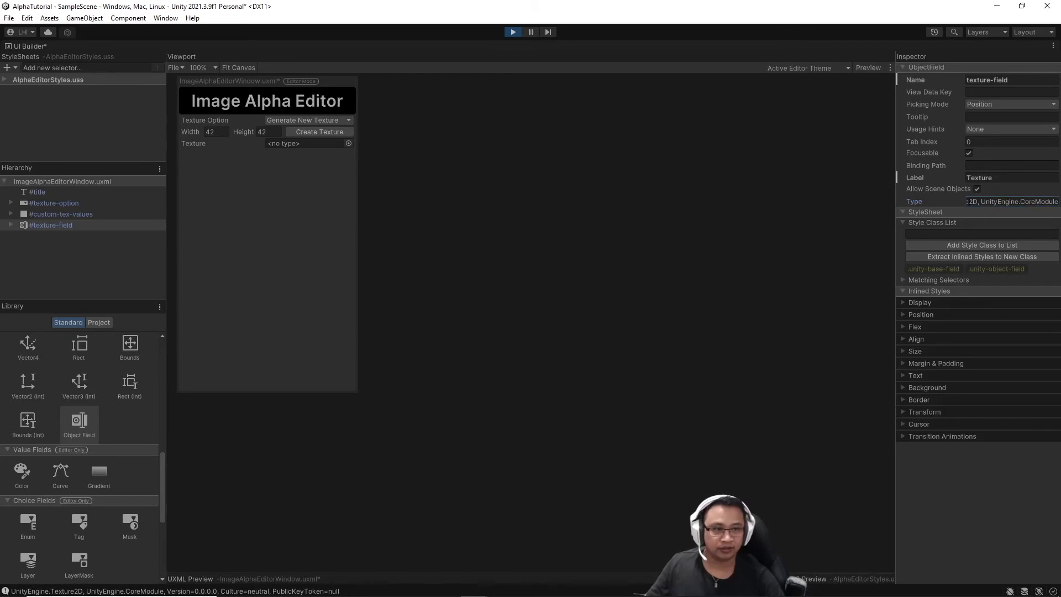
left_click_drag(895, 202, 673, 204)
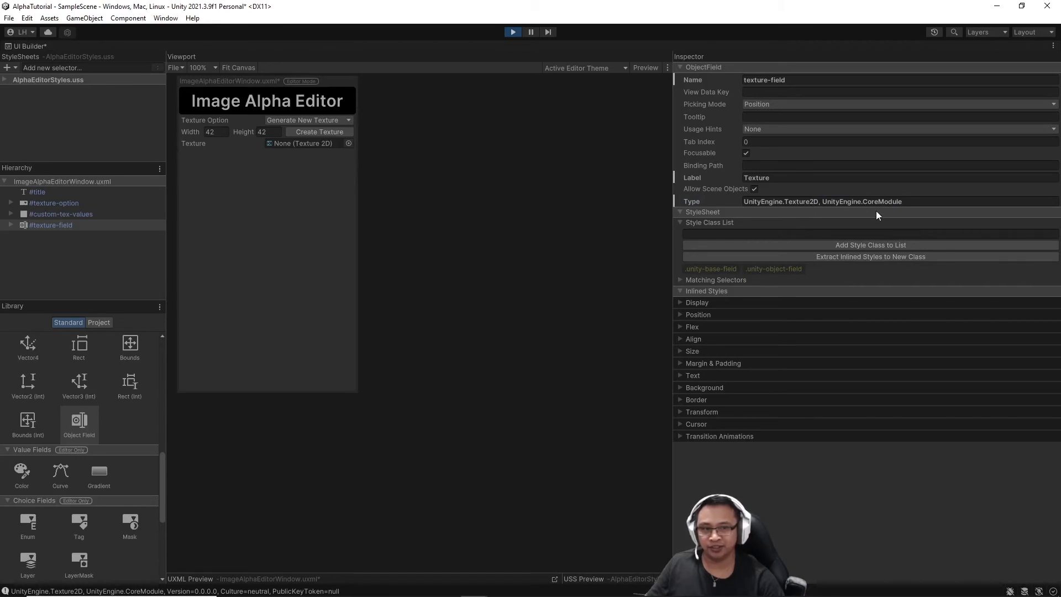
left_click(915, 202)
left_click(917, 202)
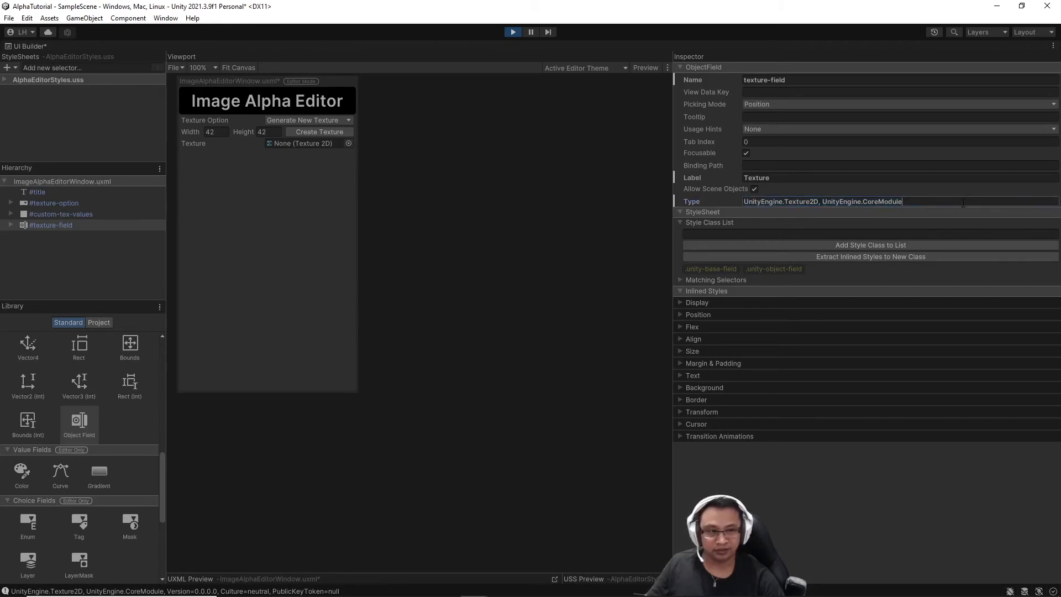
left_click_drag(671, 215, 912, 232)
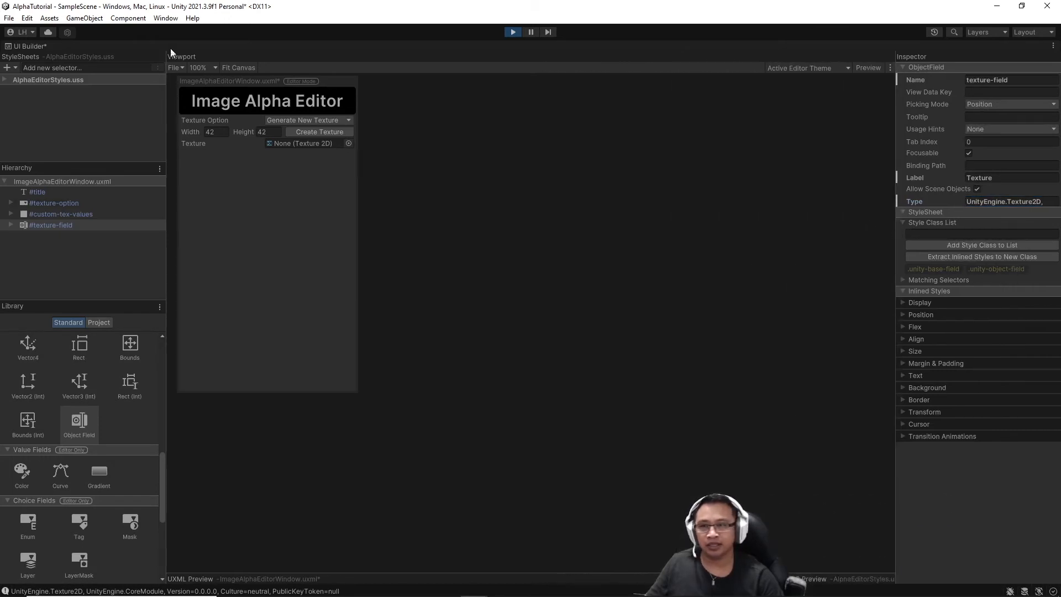
left_click(178, 67)
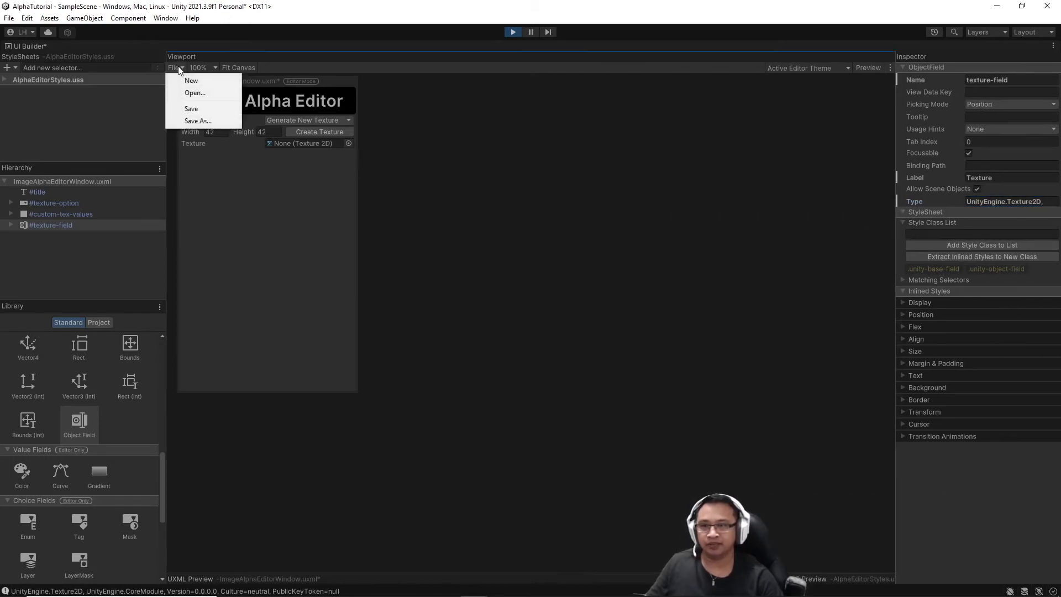
left_click(186, 106)
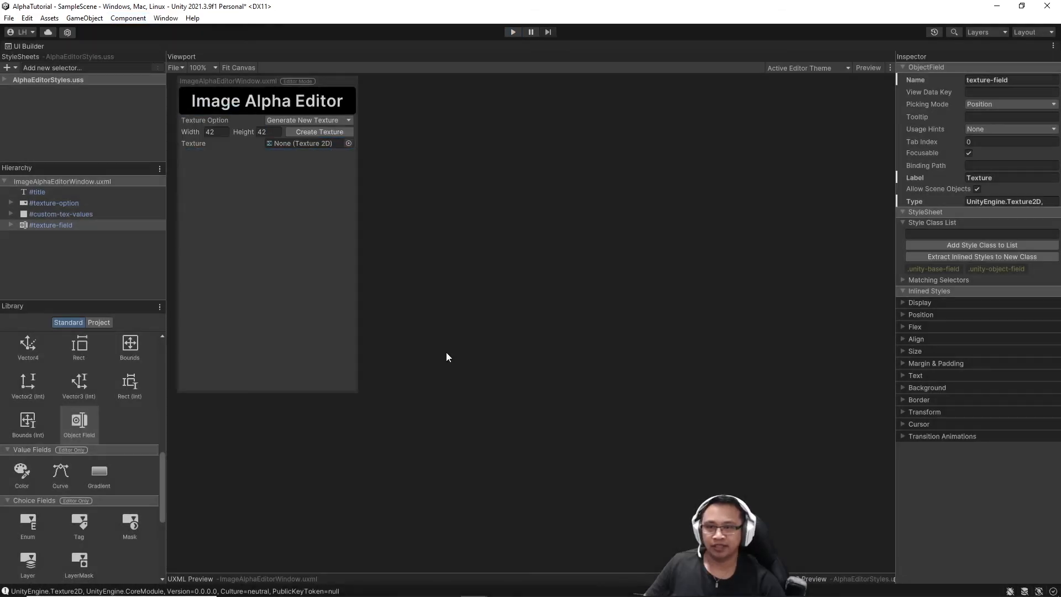
Add a Dropdown below the texture field and rename it alpha-dropdown.
scroll(127, 386, "down", 6)
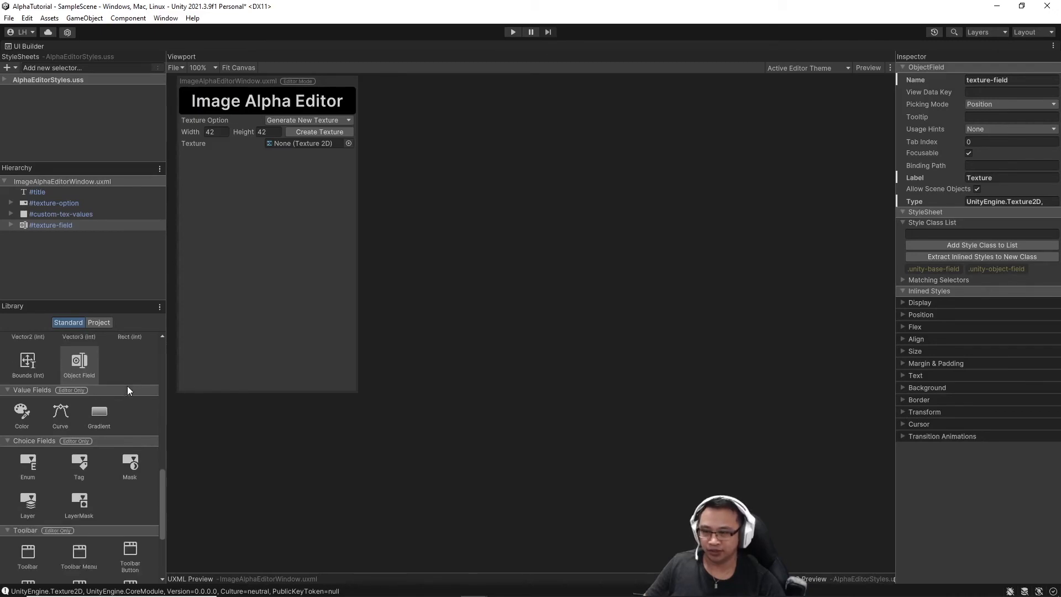
scroll(127, 386, "up", 5)
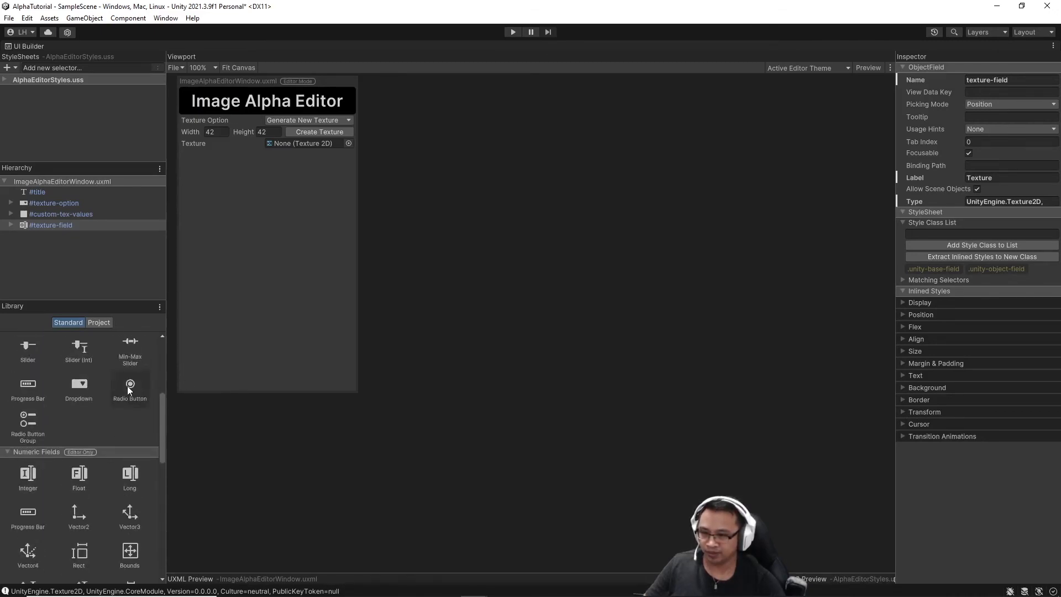
left_click_drag(79, 392, 25, 240)
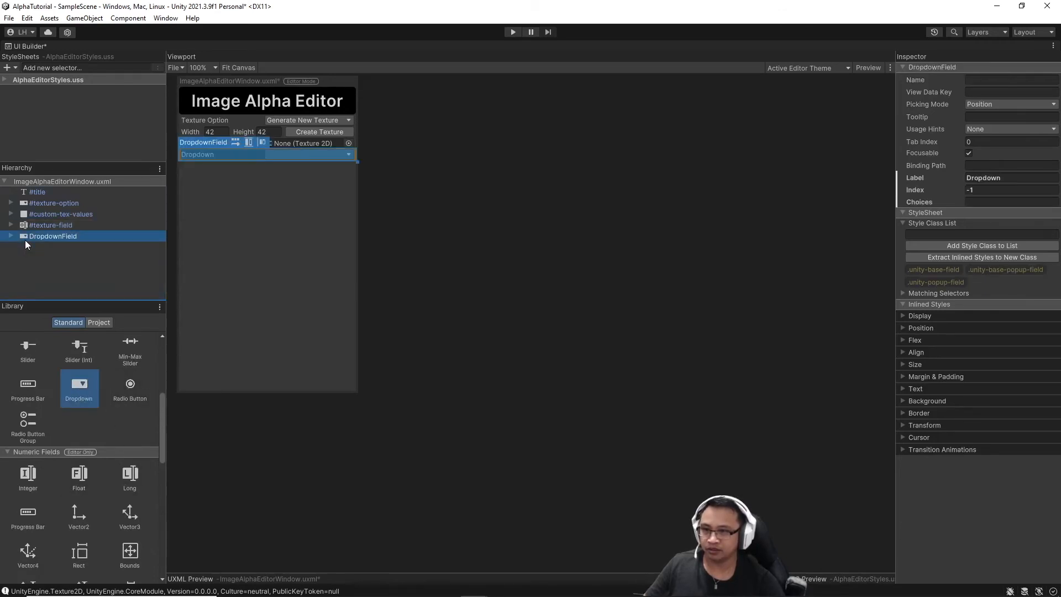
right_click(61, 235)
left_click(86, 270)
type("alpha-dropdown")
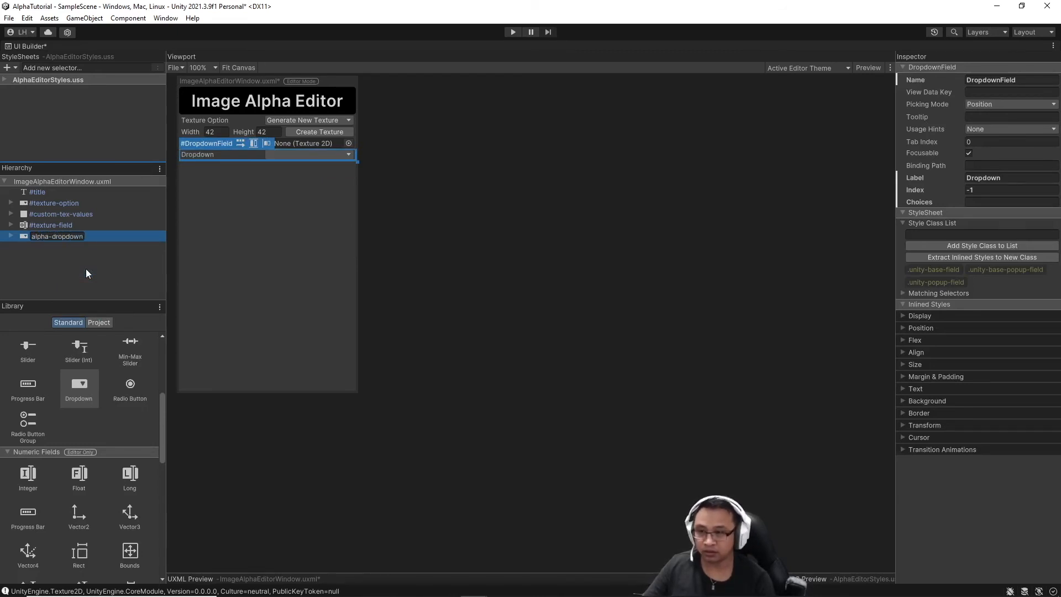
key("Return")
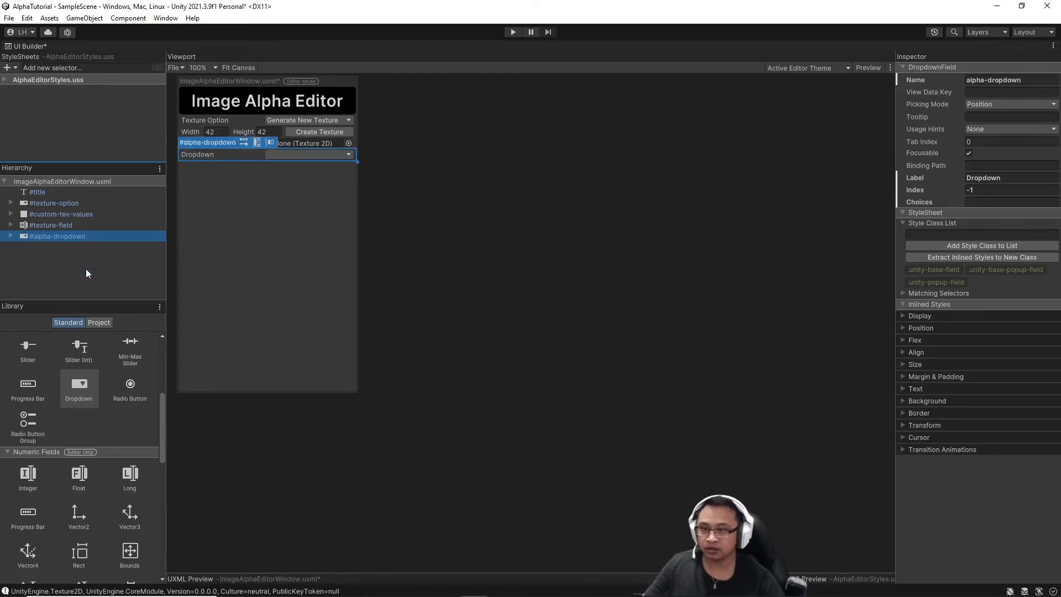
Give the dropdown label Alpha Option, index 0, and choices Alpha Whole, Gradient Right, Gradient Left, Gradient Bottom, Gradient Top.
left_click(1014, 178)
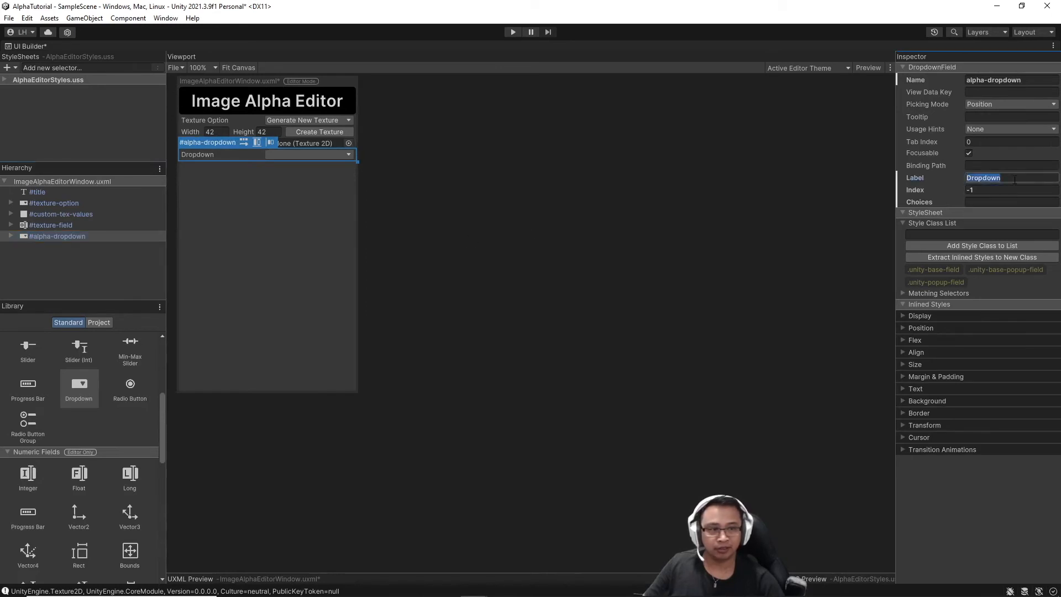
type("Alpha")
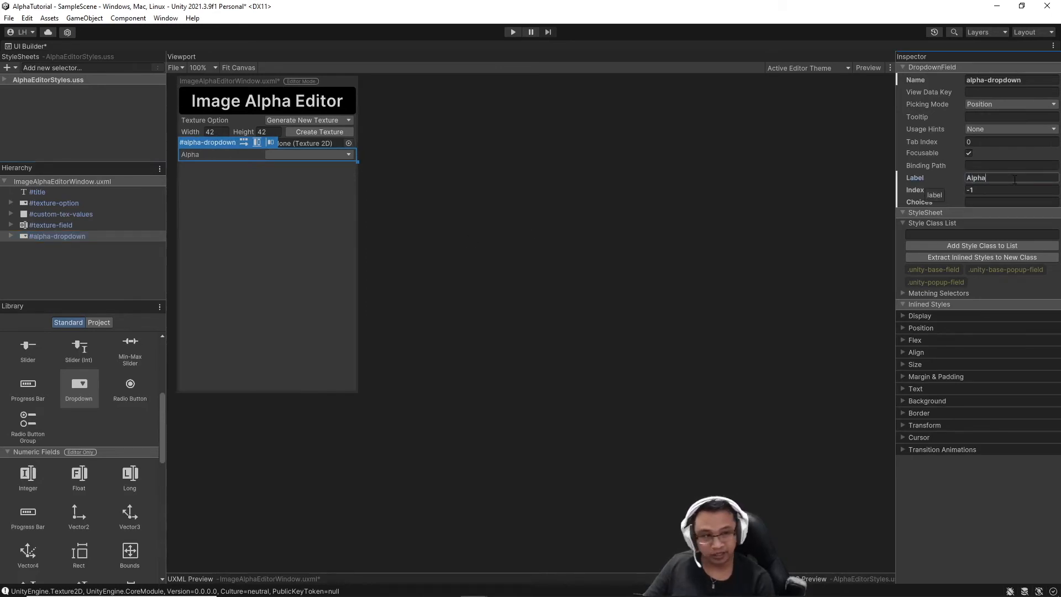
type(" Option")
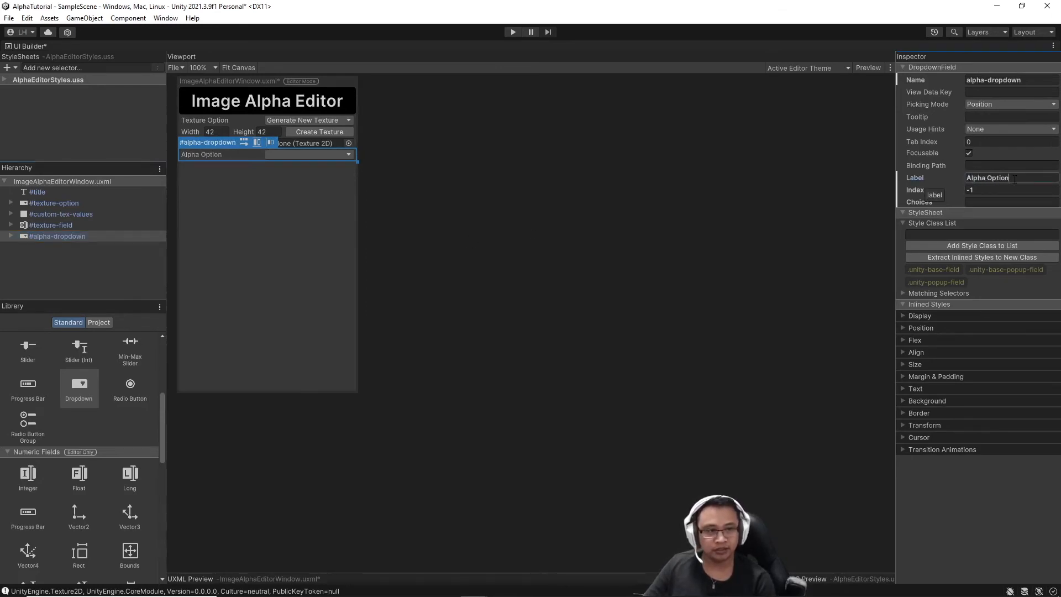
left_click(994, 189)
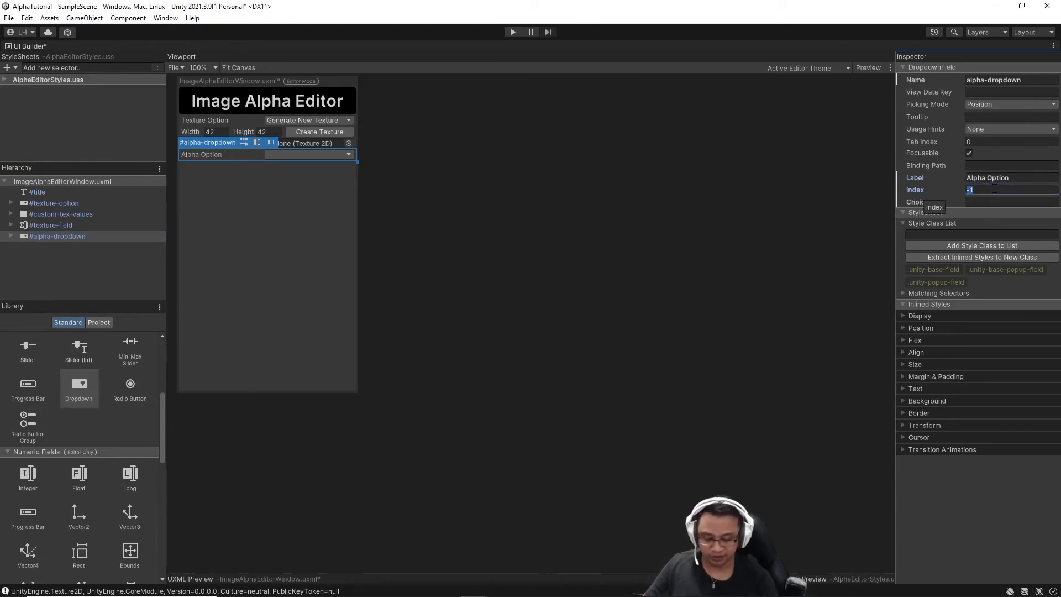
type("0")
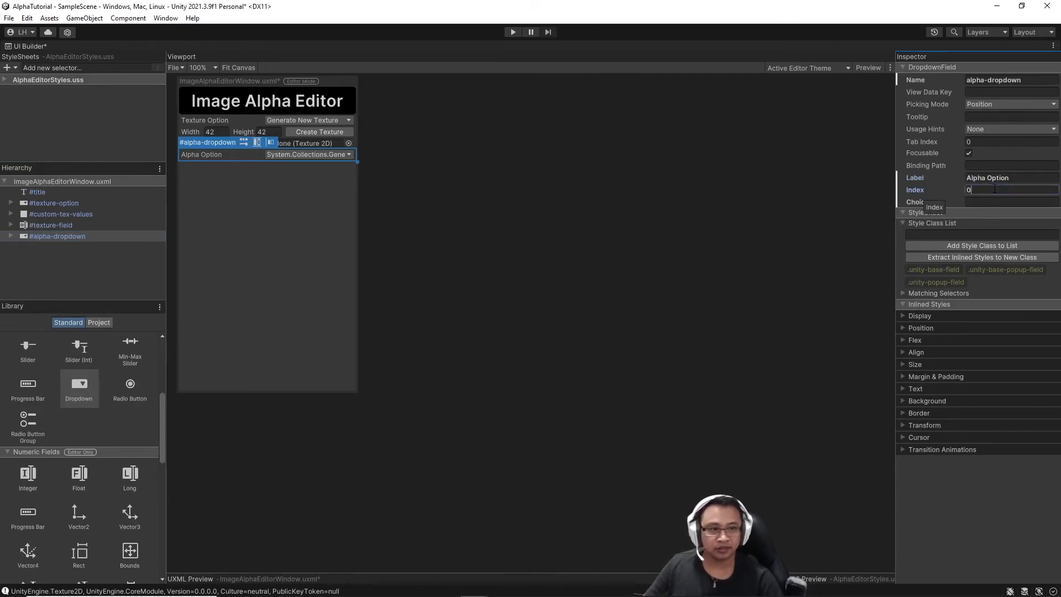
left_click_drag(896, 208, 631, 205)
left_click(732, 202)
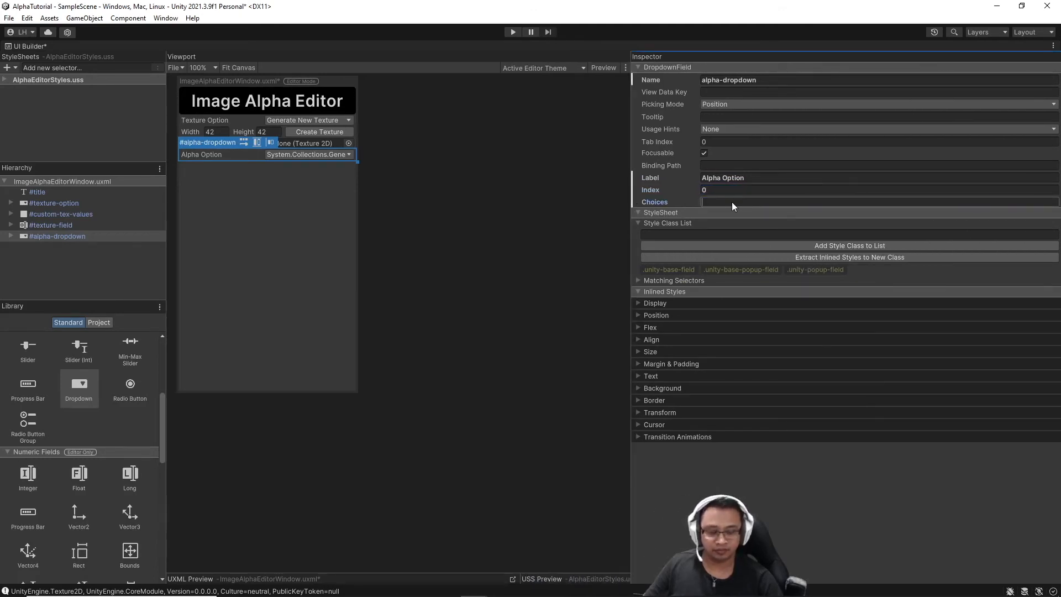
type("Alpha Whole,")
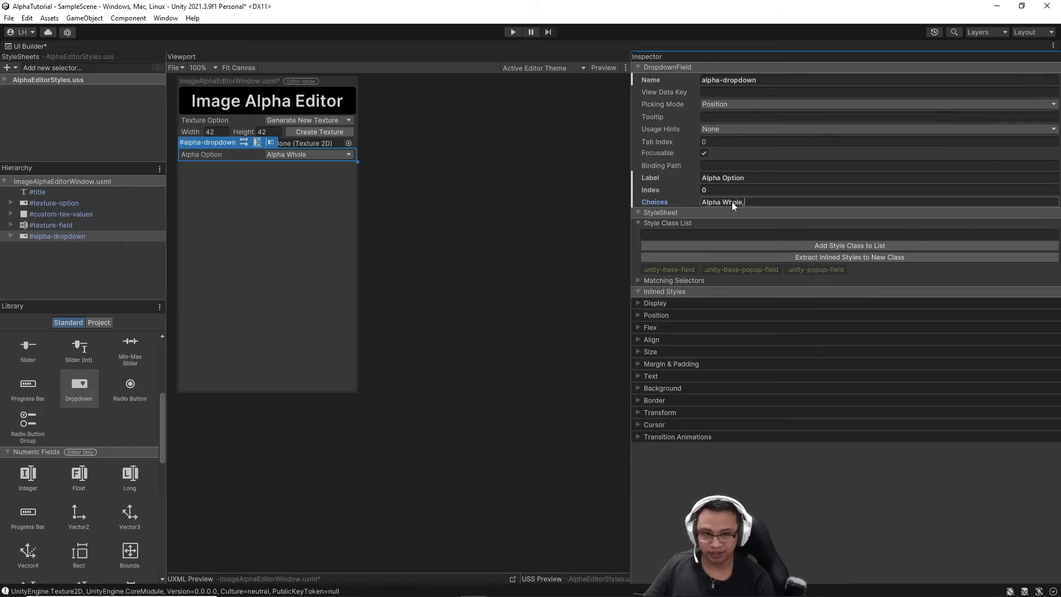
type("Gradient ")
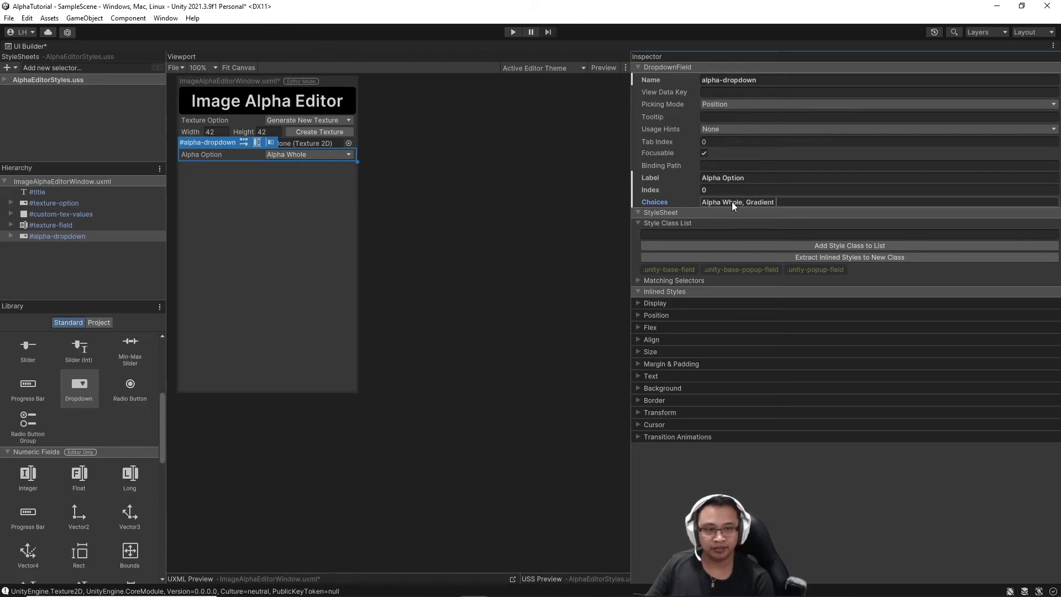
type("Right, Gradient Left, Gradie")
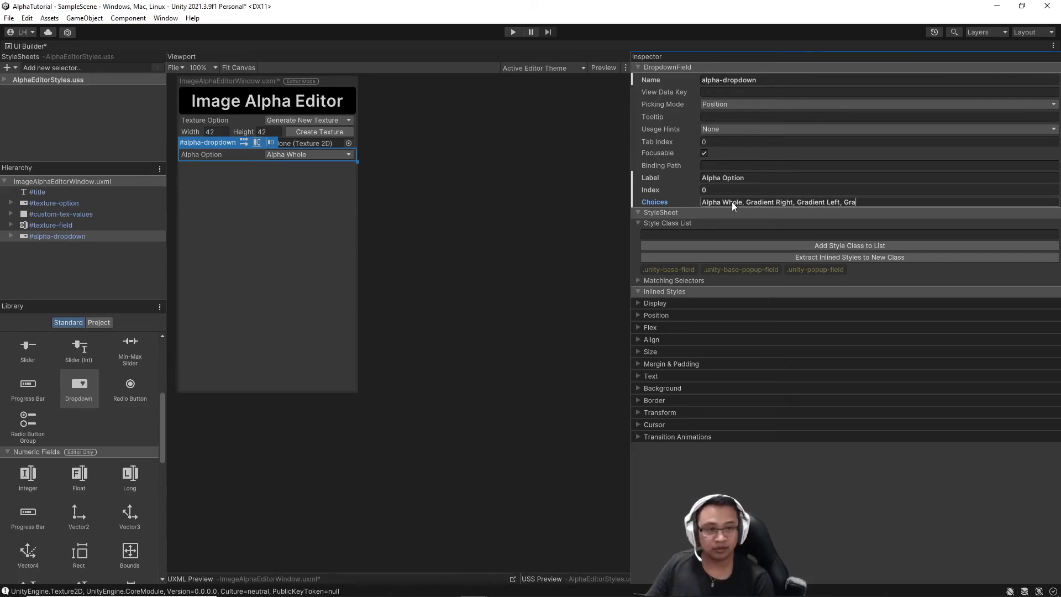
type("nt Bottom")
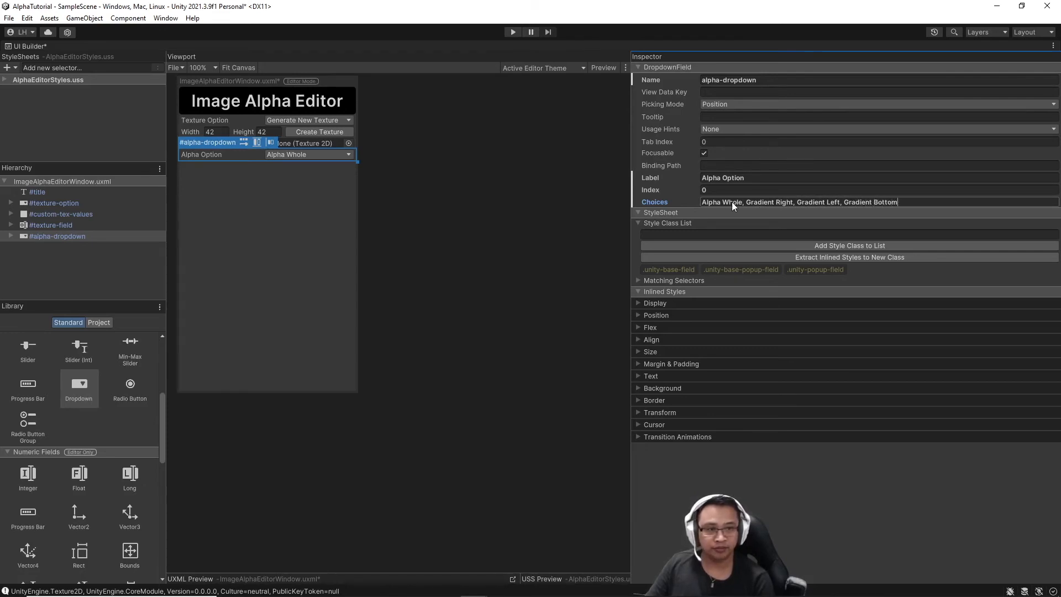
type(", Grad")
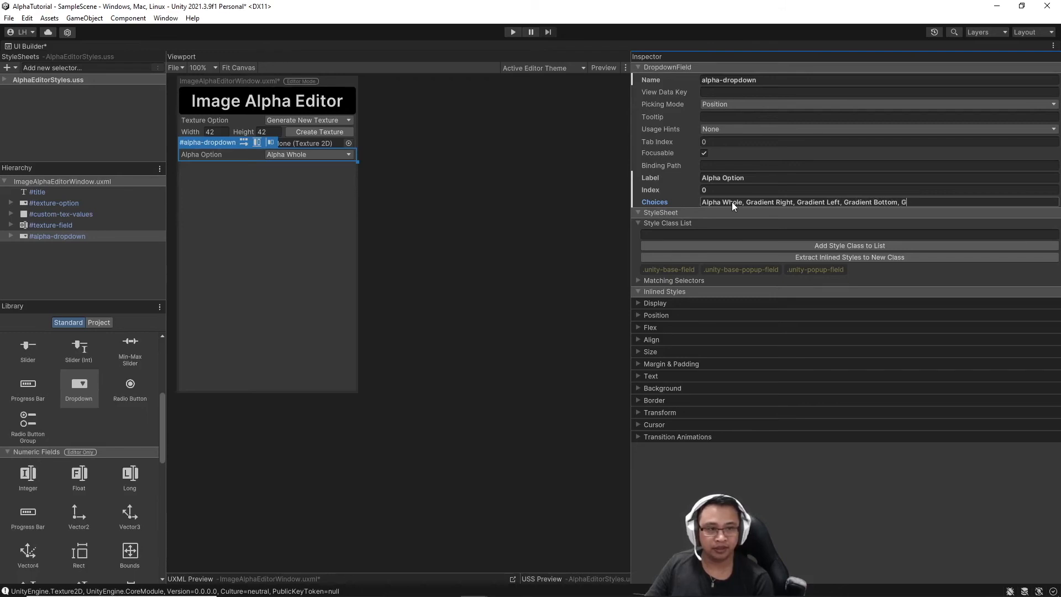
type("ient Top")
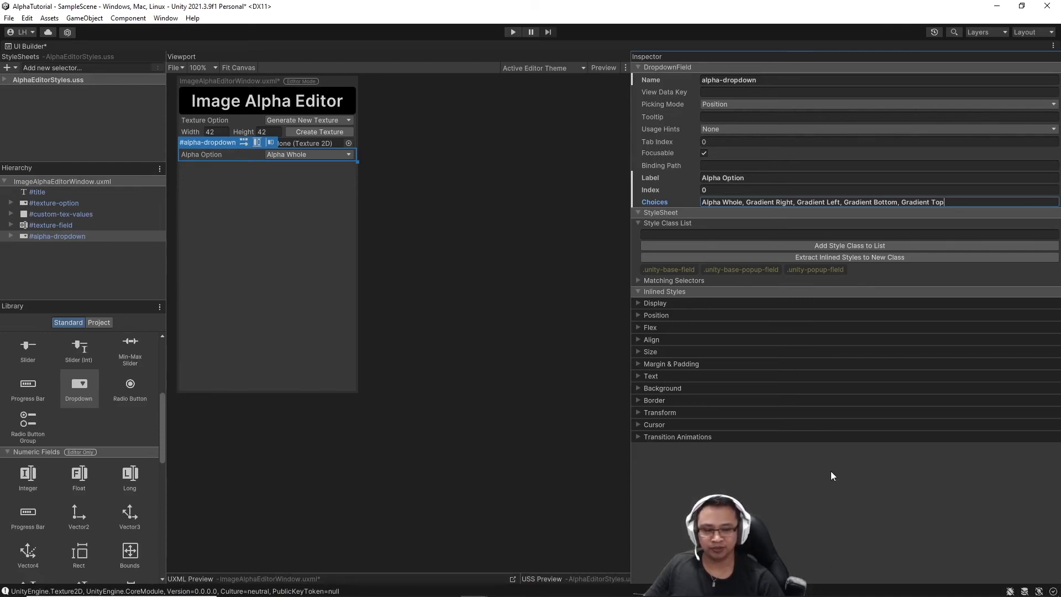
Add an integer slider below the dropdown and name it alpha-slider.
left_click(608, 269)
left_click_drag(82, 351, 58, 260)
right_click(70, 247)
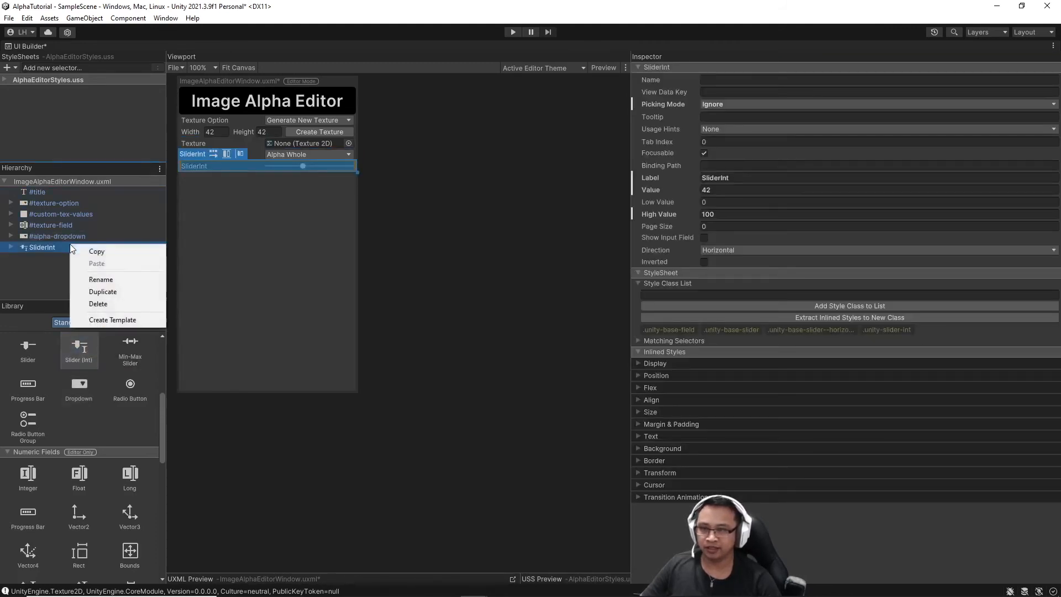
left_click(95, 279)
type("alpha-sli")
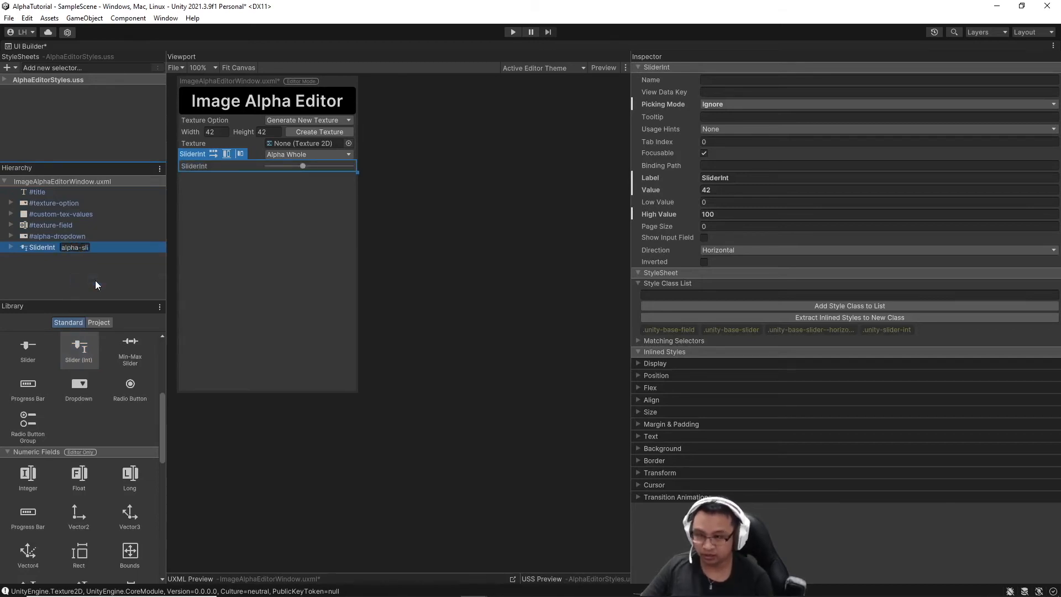
type("der")
key("Return")
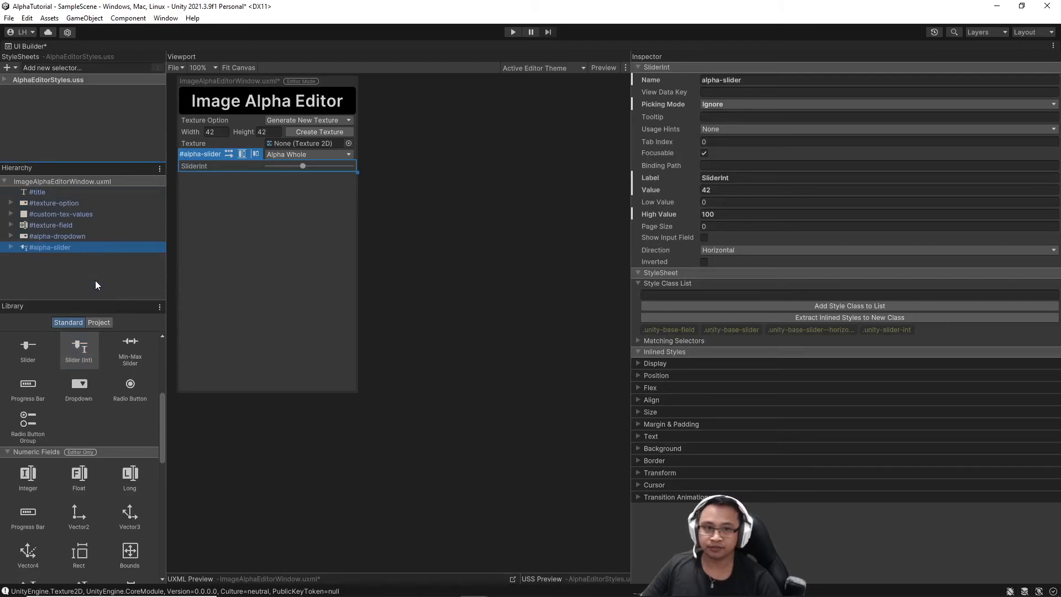
Label the slider Alpha and set its value and high value to 255.
left_click(746, 174)
type("Alpha")
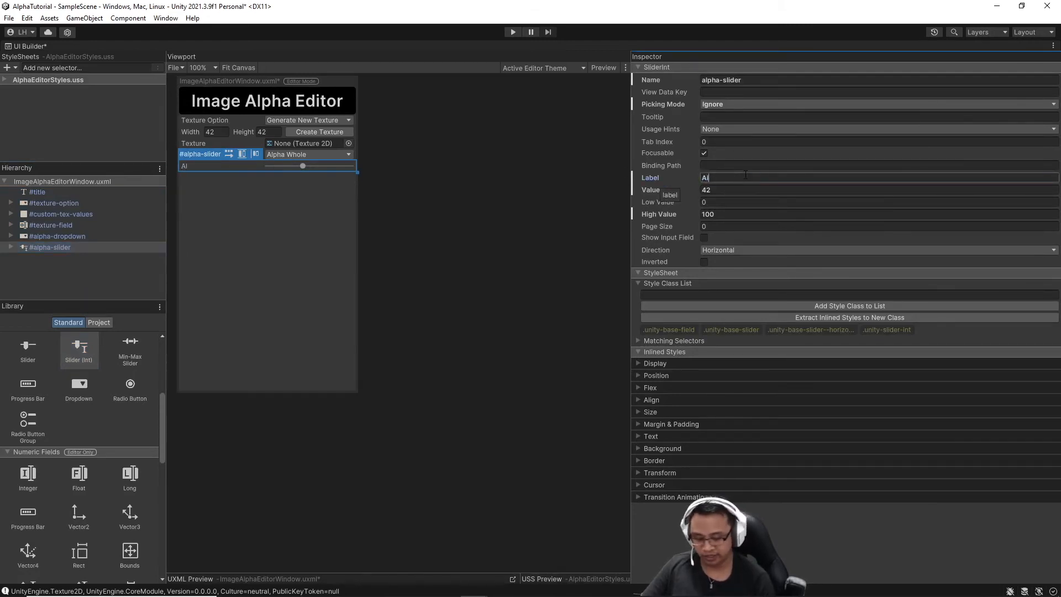
left_click(725, 191)
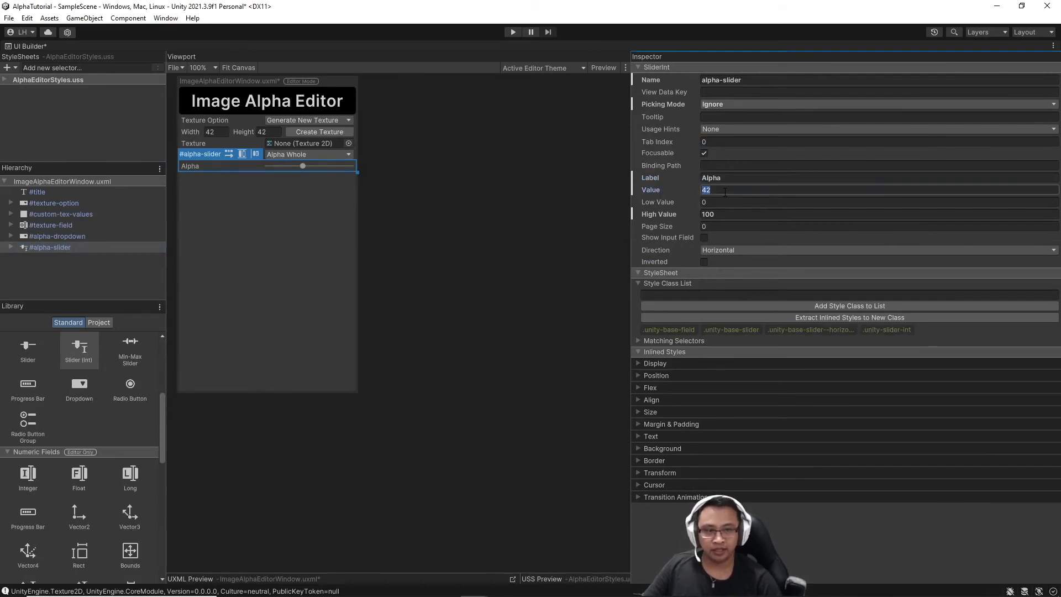
type("255")
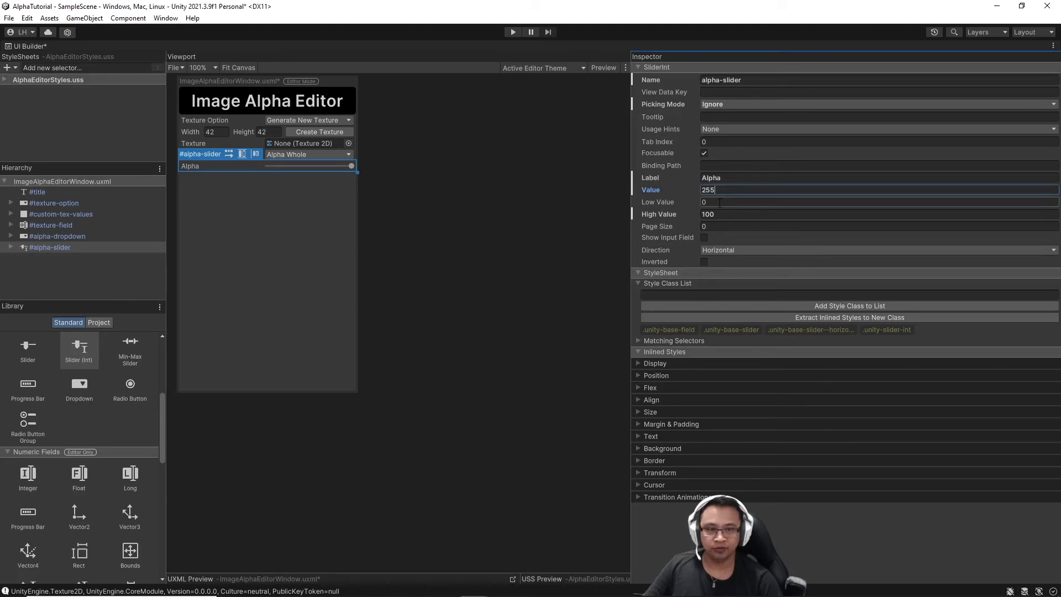
left_click(730, 214)
type("255")
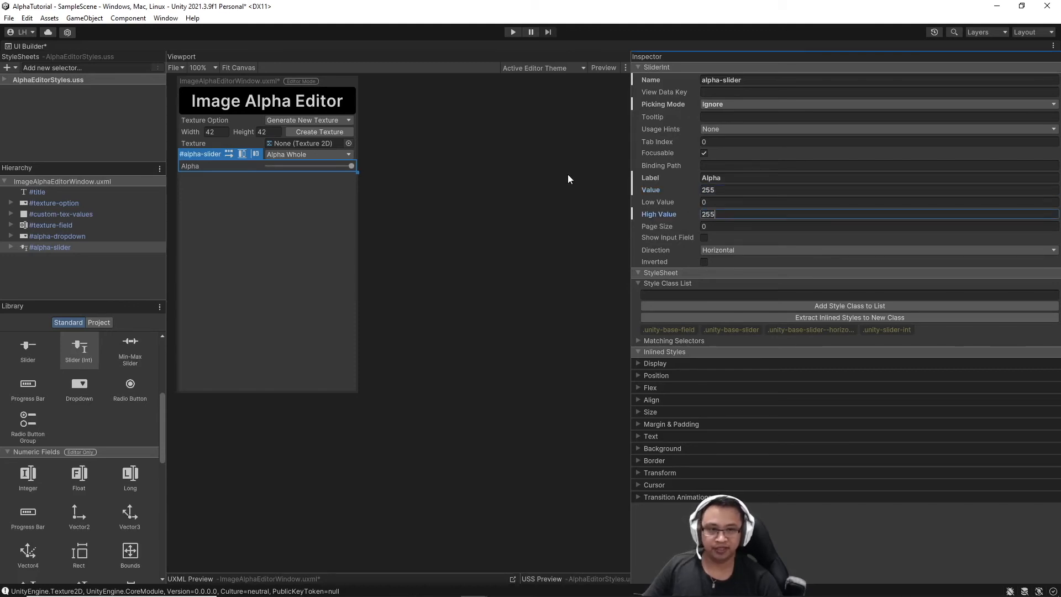
key("Return")
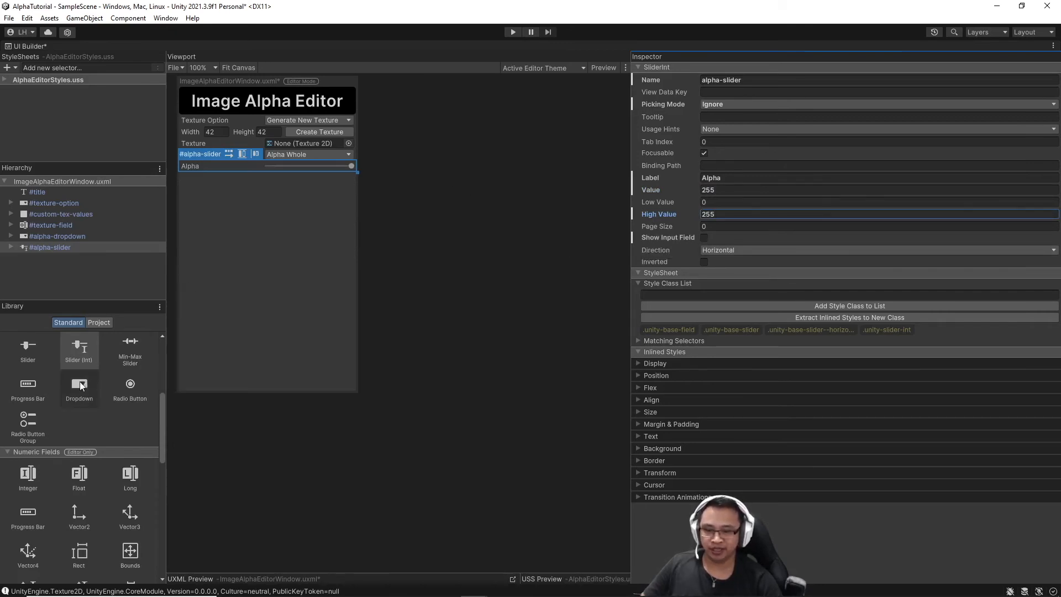
scroll(81, 379, "down", 1)
scroll(82, 382, "down", 1)
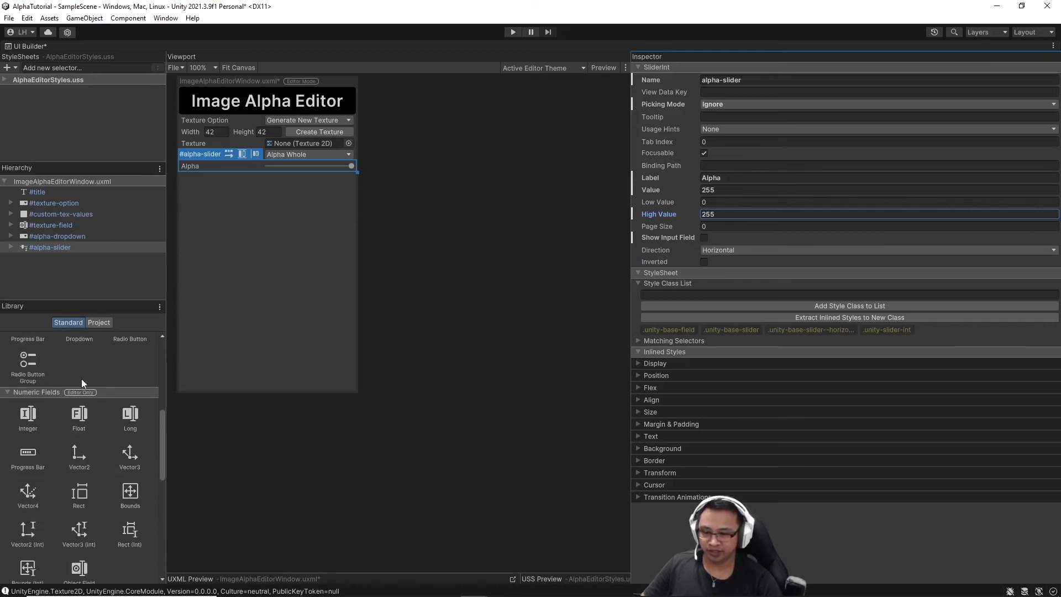
scroll(81, 379, "down", 1)
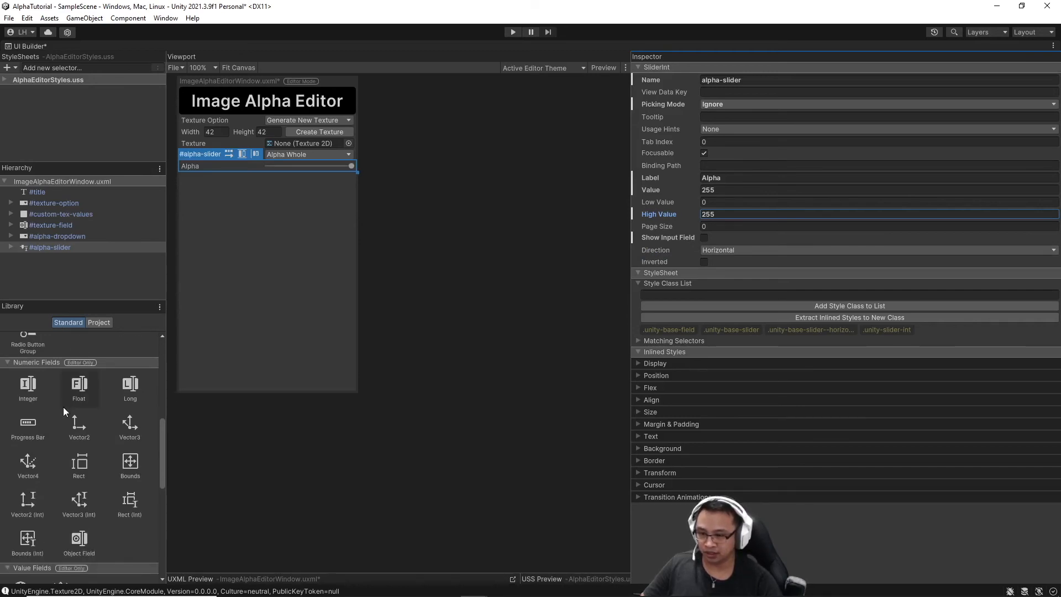
Drop an Integer field onto #alpha-slider, rename it alpha-input, and expand it to see its parts.
scroll(64, 407, "down", 3)
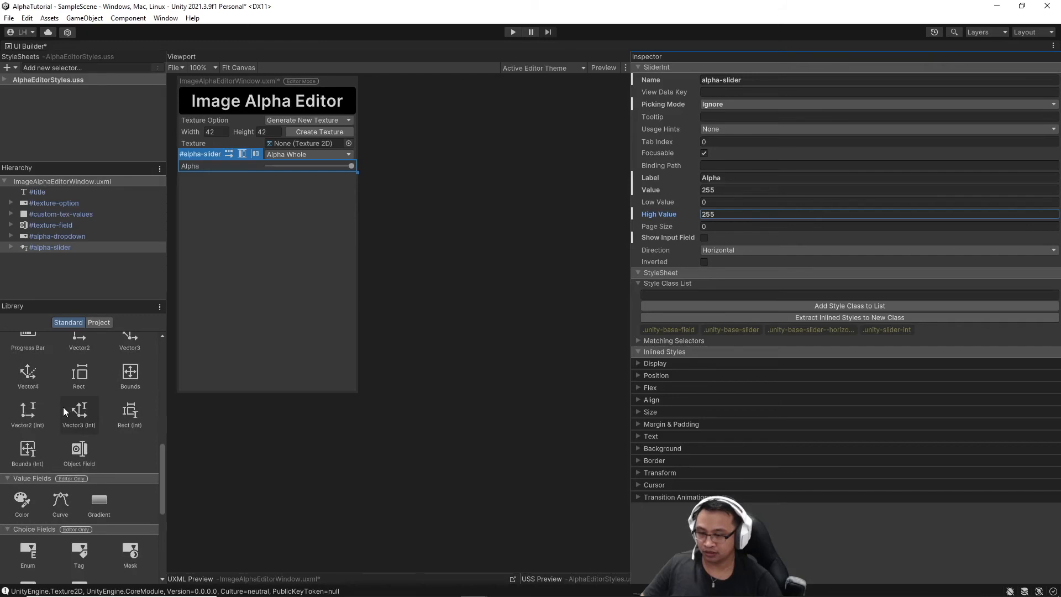
scroll(65, 411, "up", 11)
scroll(63, 406, "down", 6)
left_click_drag(28, 453, 44, 247)
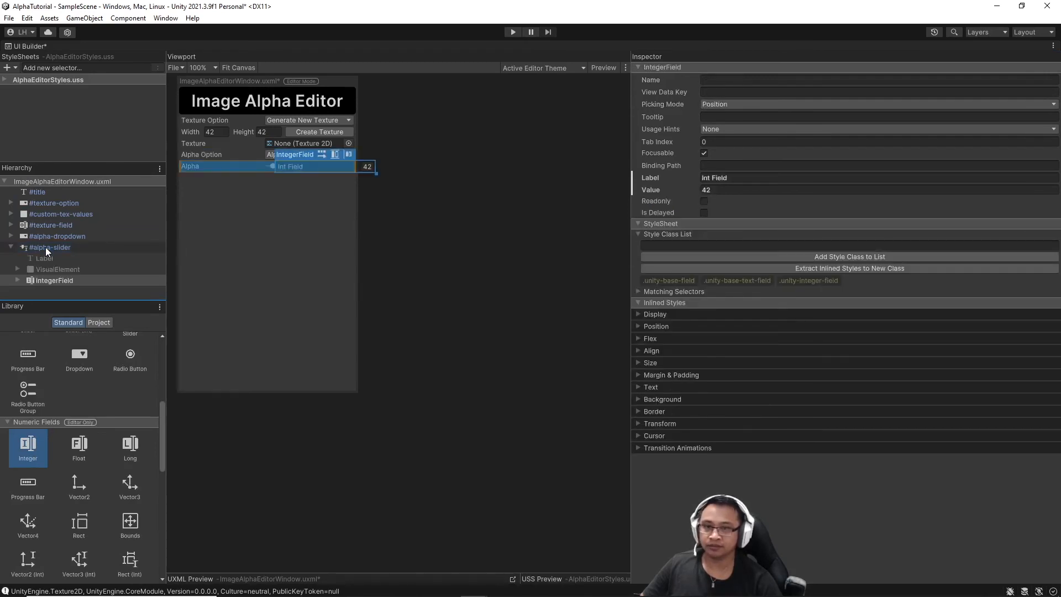
right_click(55, 279)
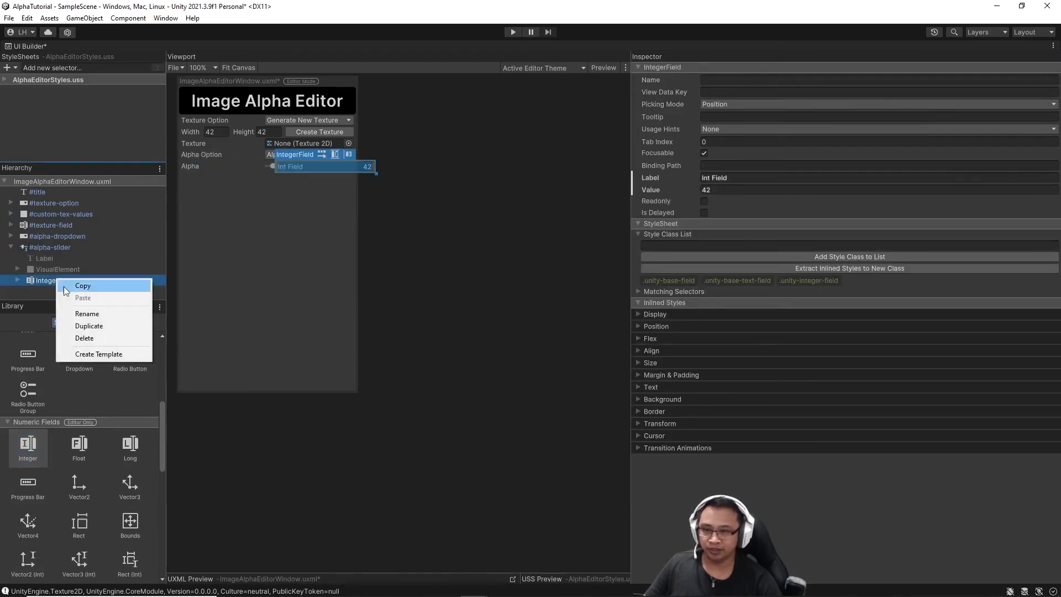
left_click(97, 314)
type("alph")
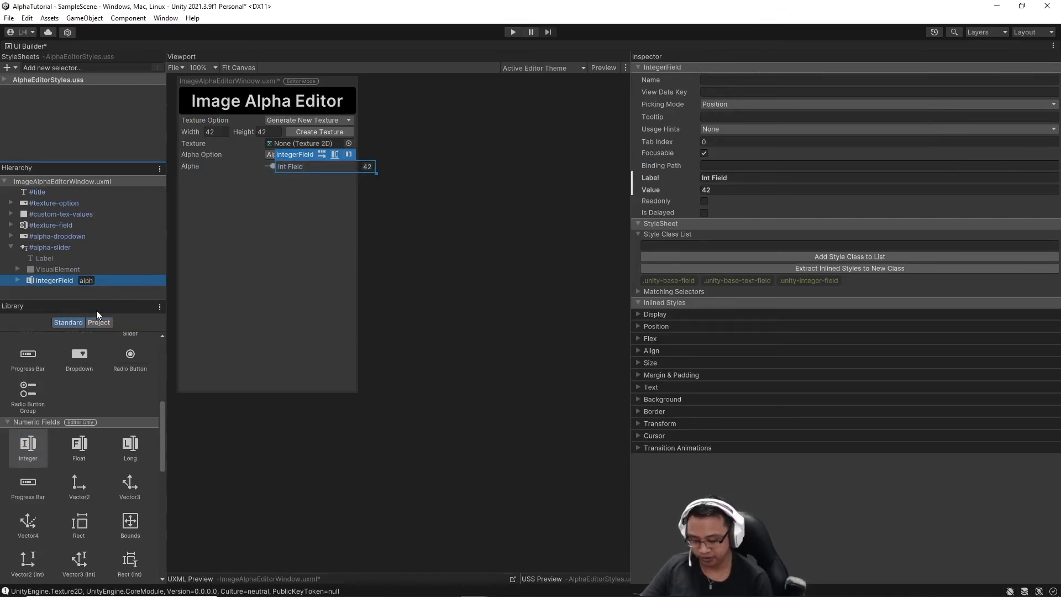
type("a-input")
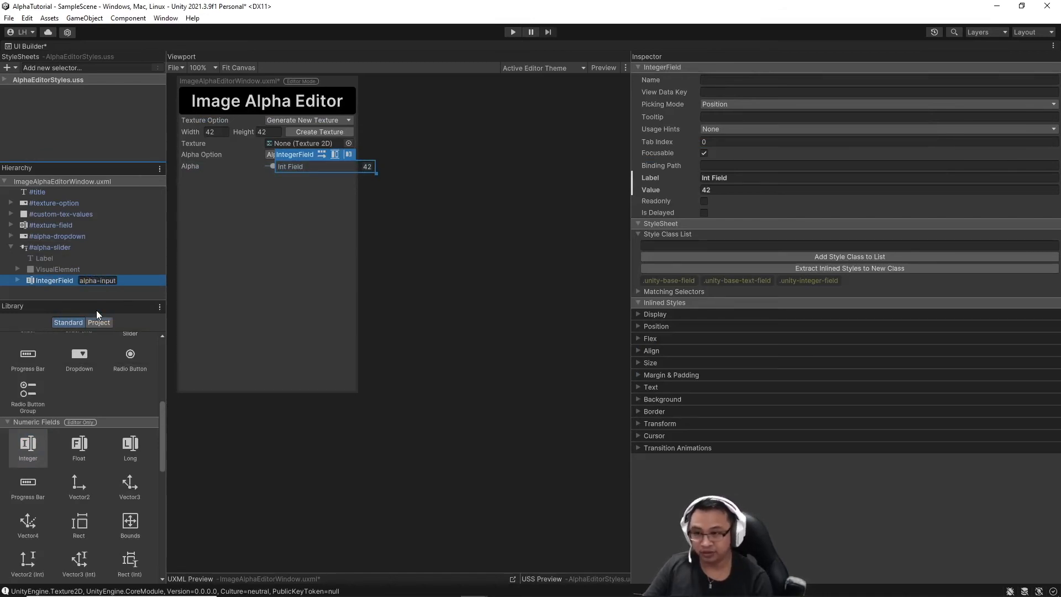
key("Return")
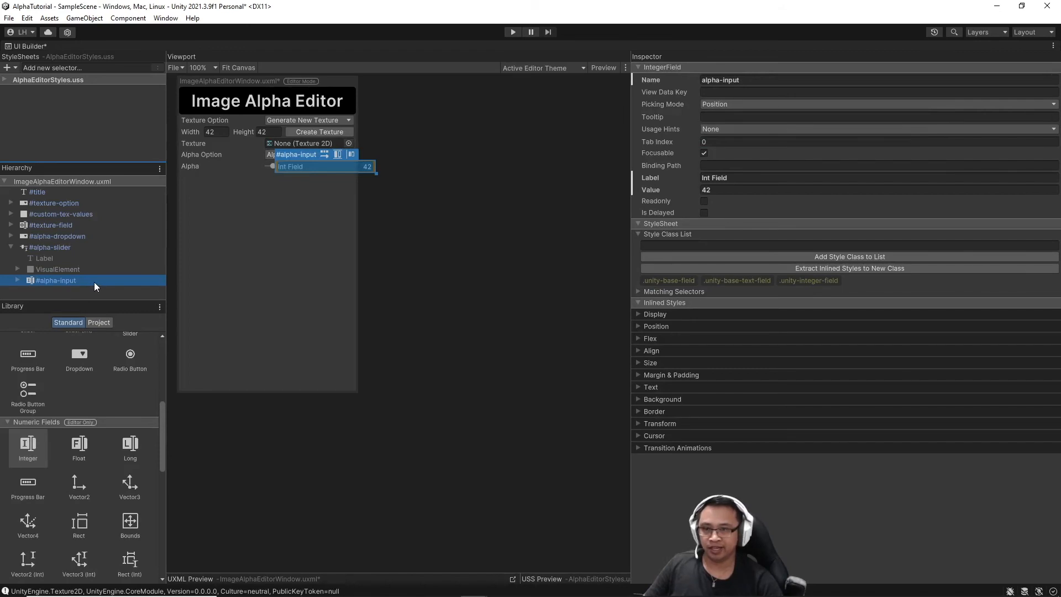
left_click(18, 280)
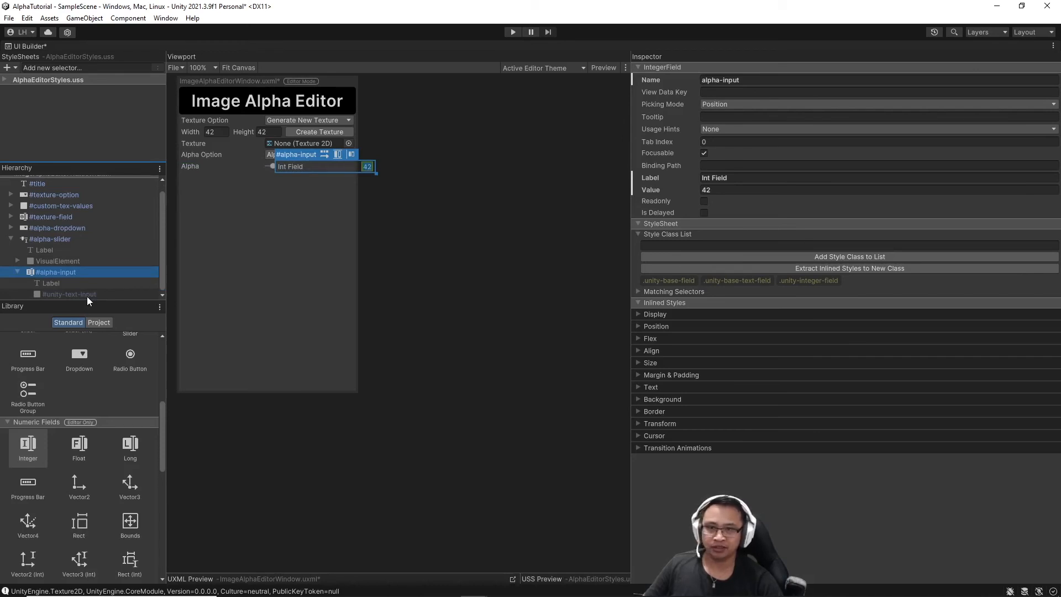
left_click(121, 150)
Create the style selector #alpha-input > #unity-text-input and select it.
left_click(67, 67)
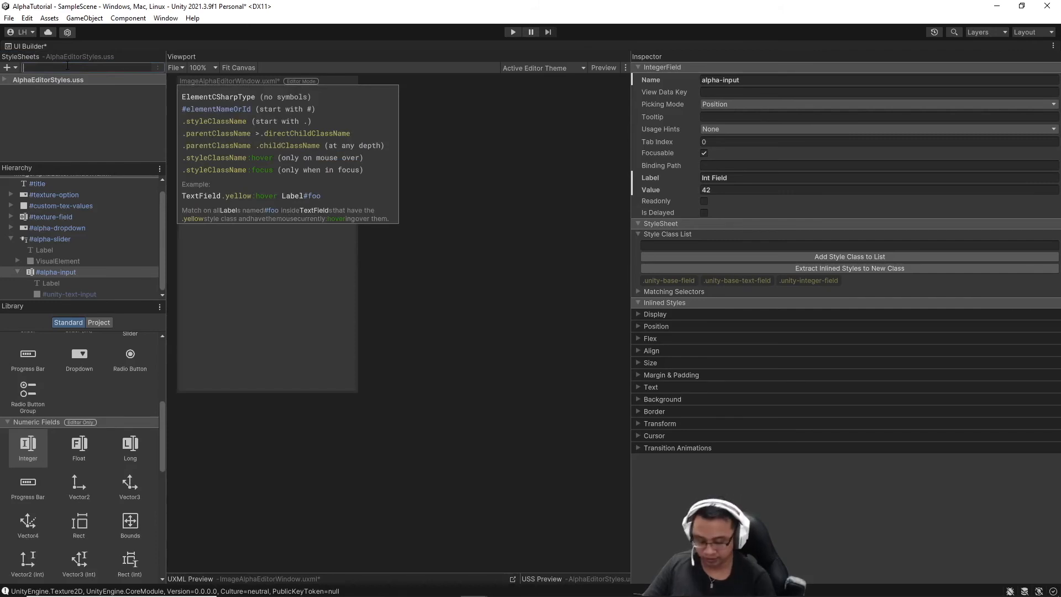
type("#al")
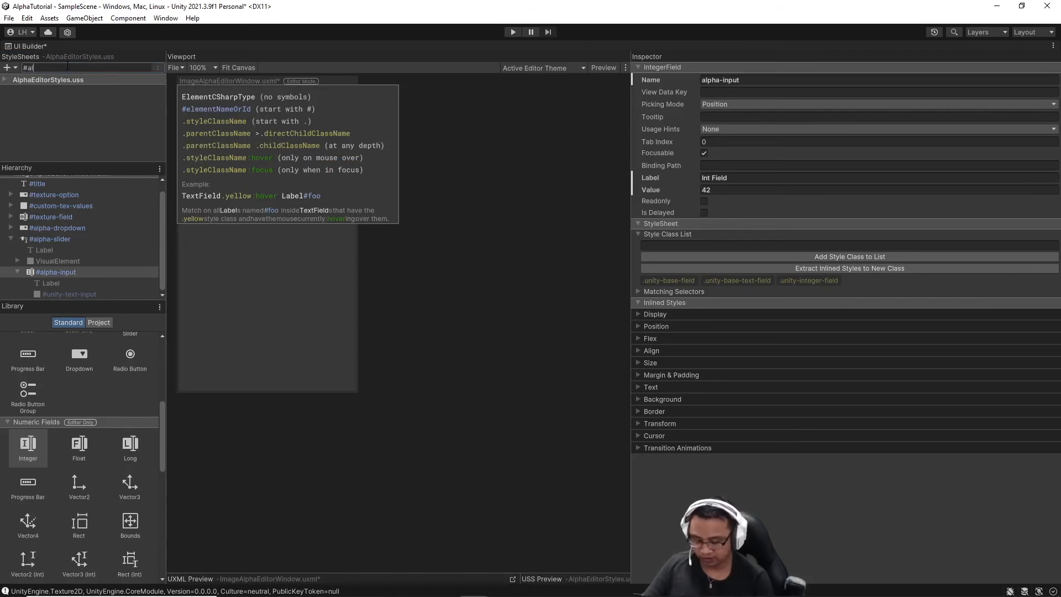
type("pha-input .")
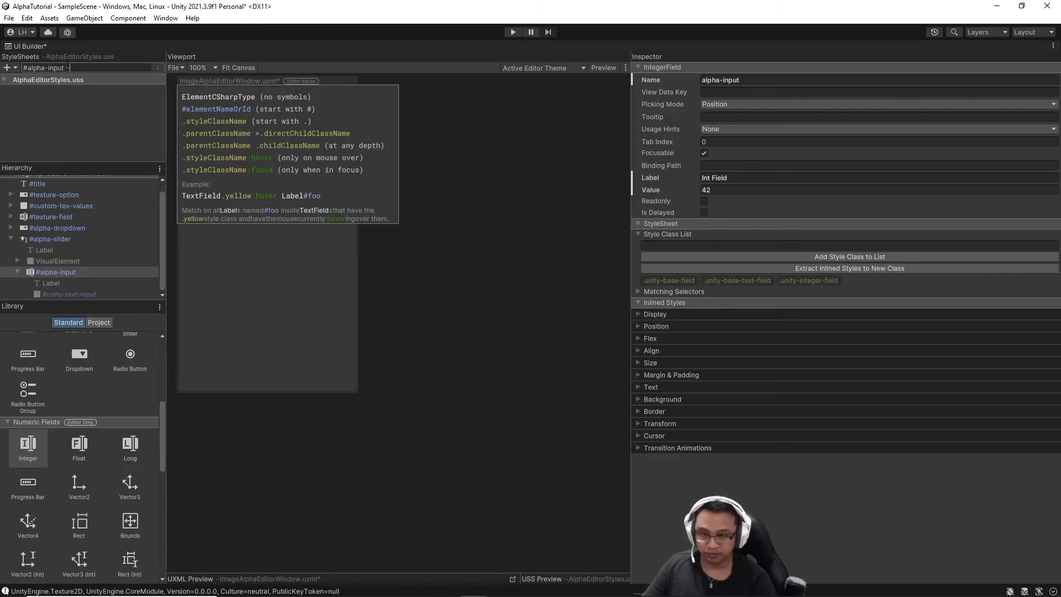
type("#unity-text-inpu")
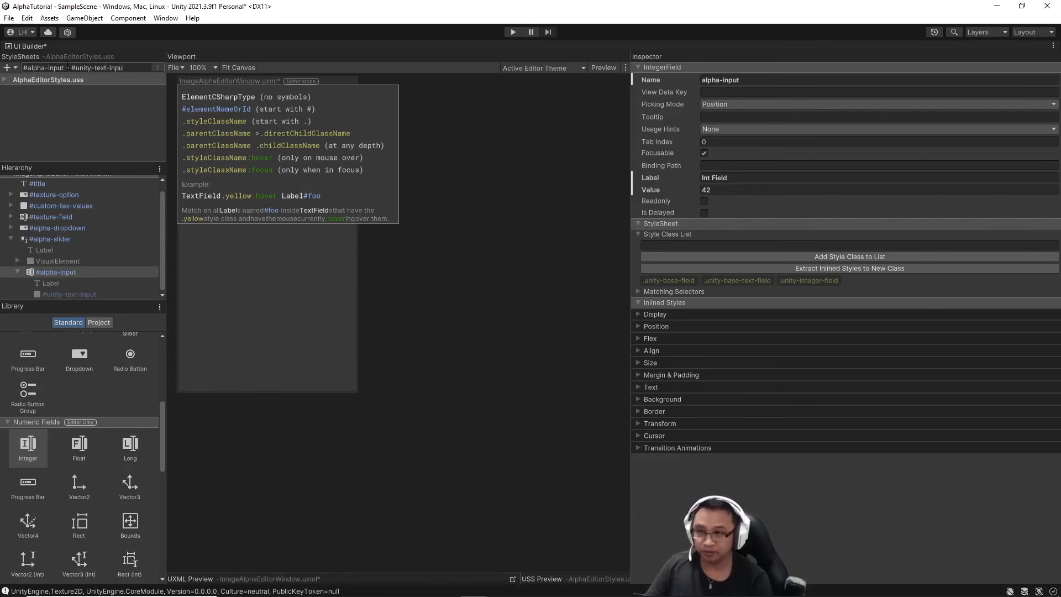
type("t")
key("Return")
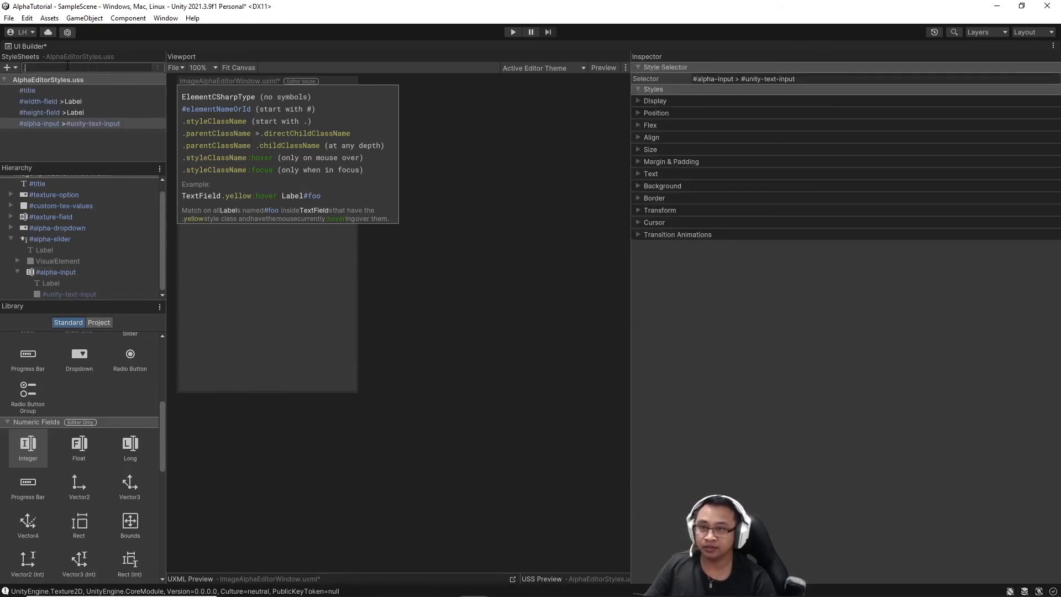
left_click(150, 124)
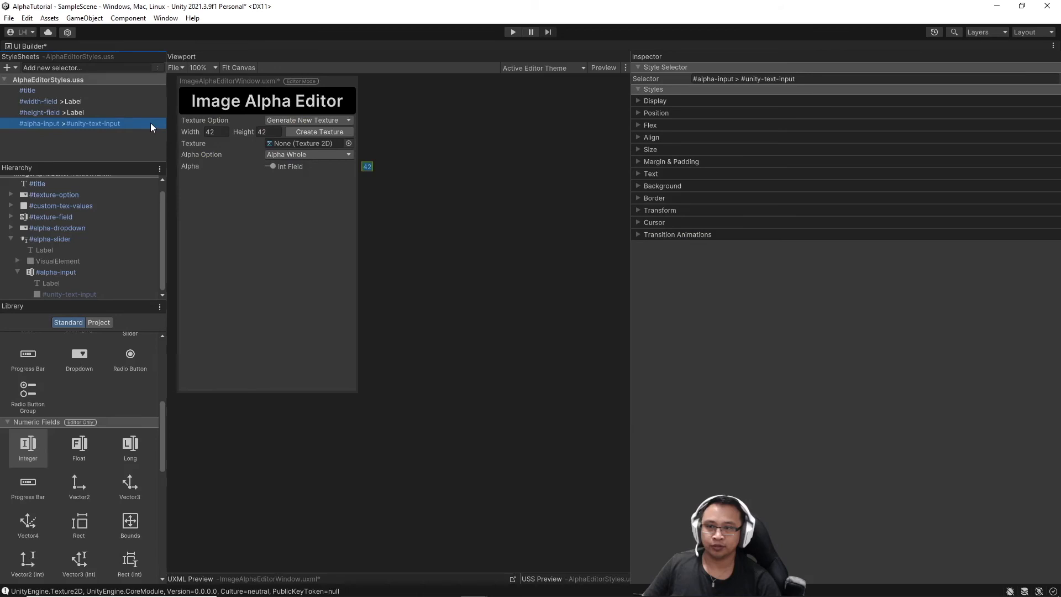
Set the selector's width, min width and max width to 30 and left margin to 5.
left_click(639, 149)
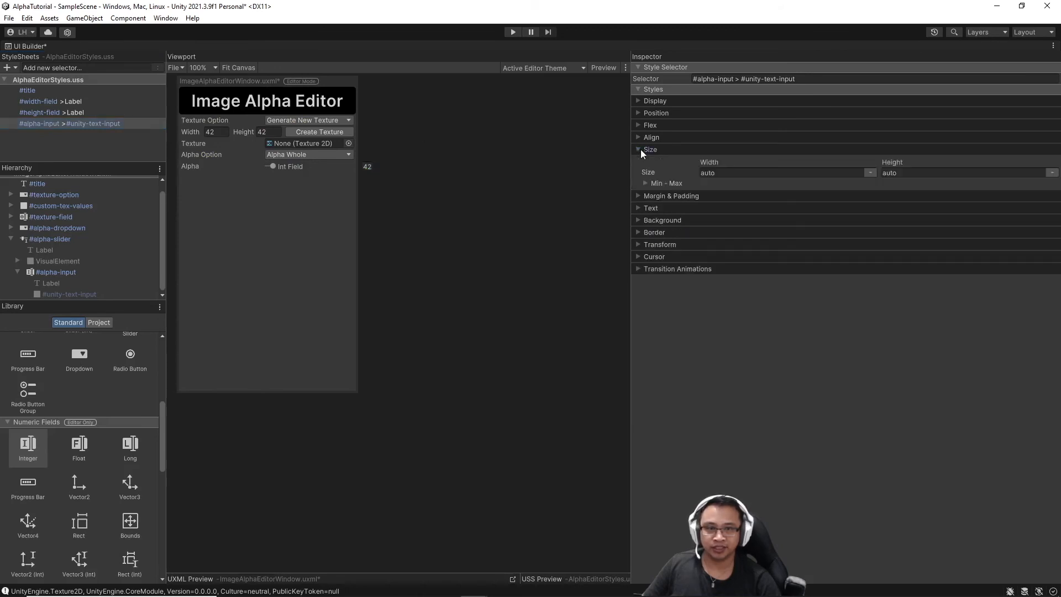
left_click(645, 183)
left_click(738, 207)
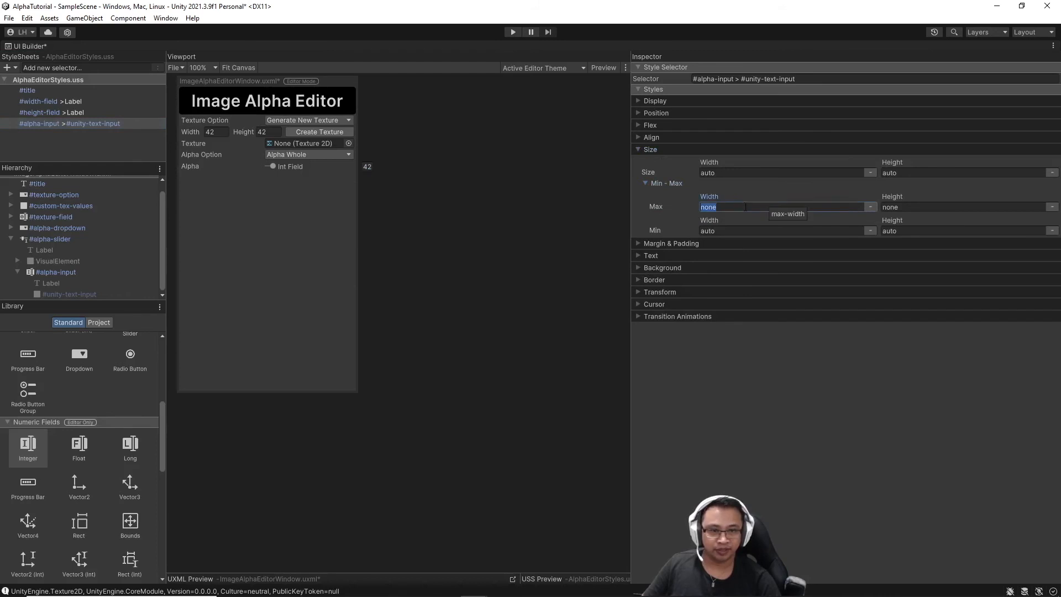
type("30")
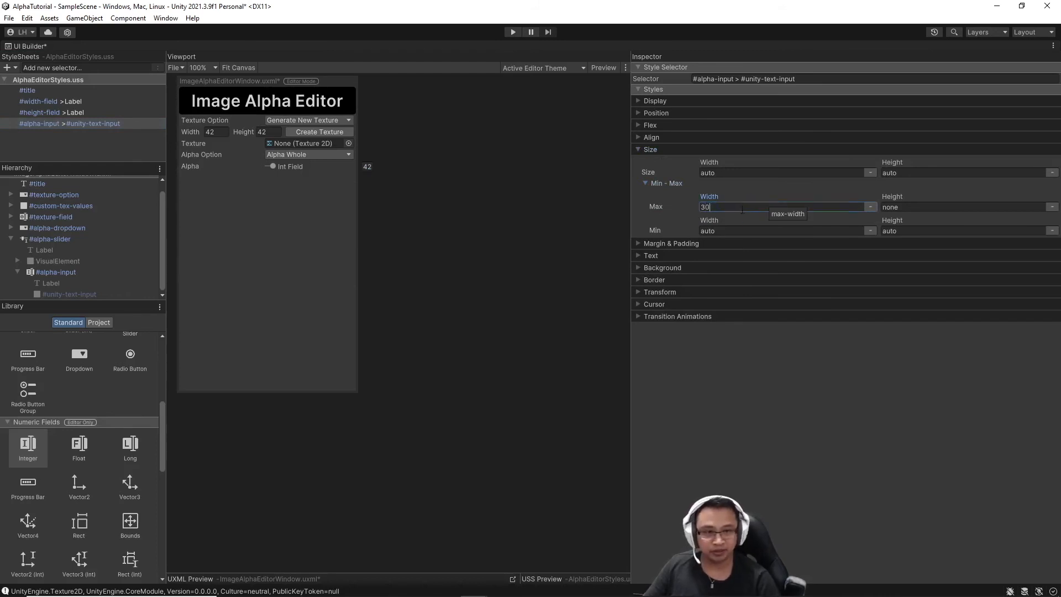
left_click(747, 231)
type("30")
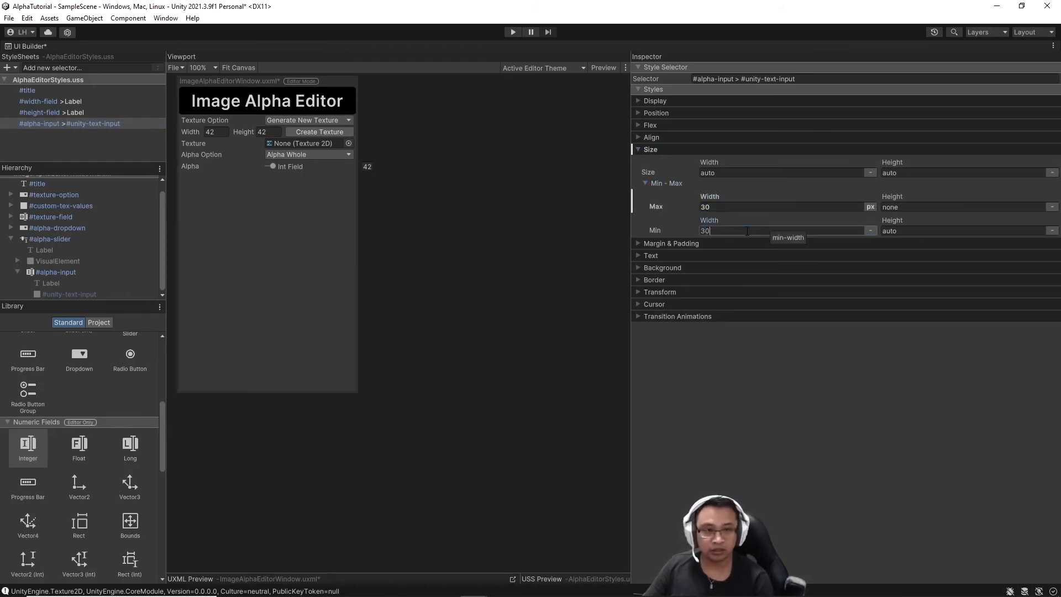
left_click(729, 175)
type("30")
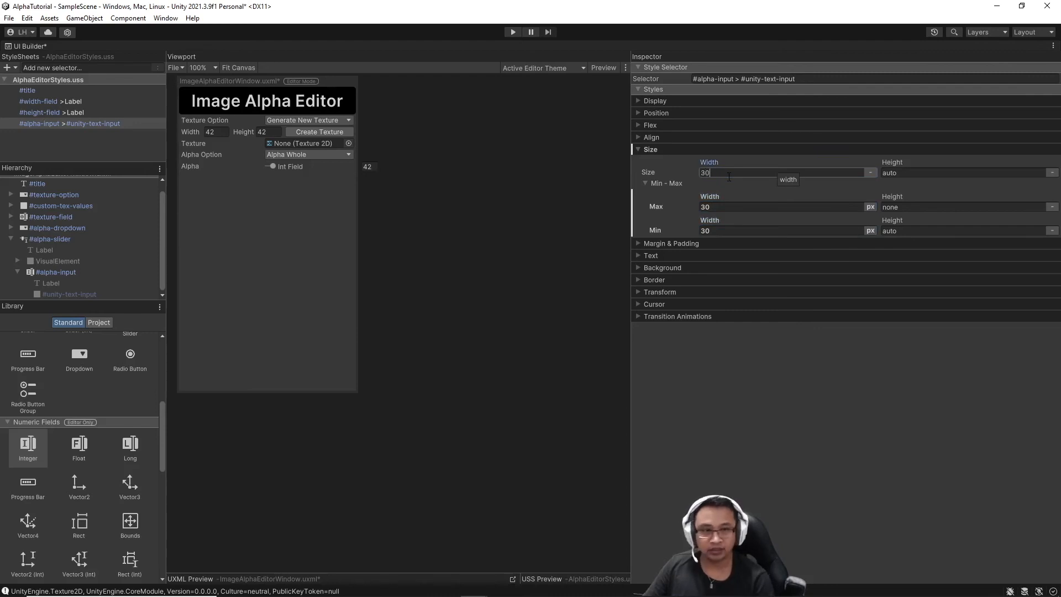
key("Return")
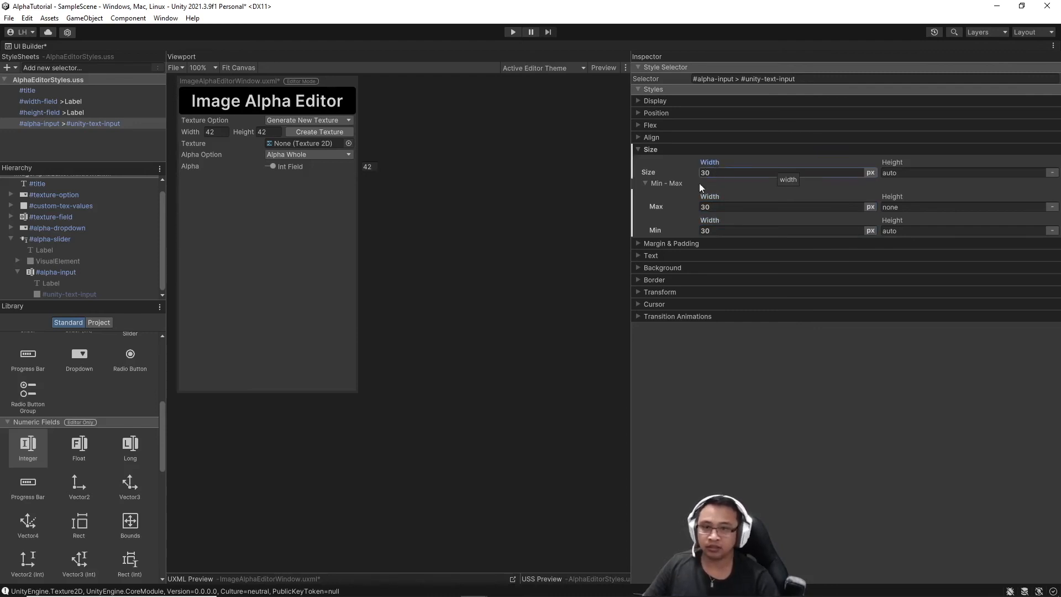
left_click(639, 243)
left_click(709, 268)
type("5")
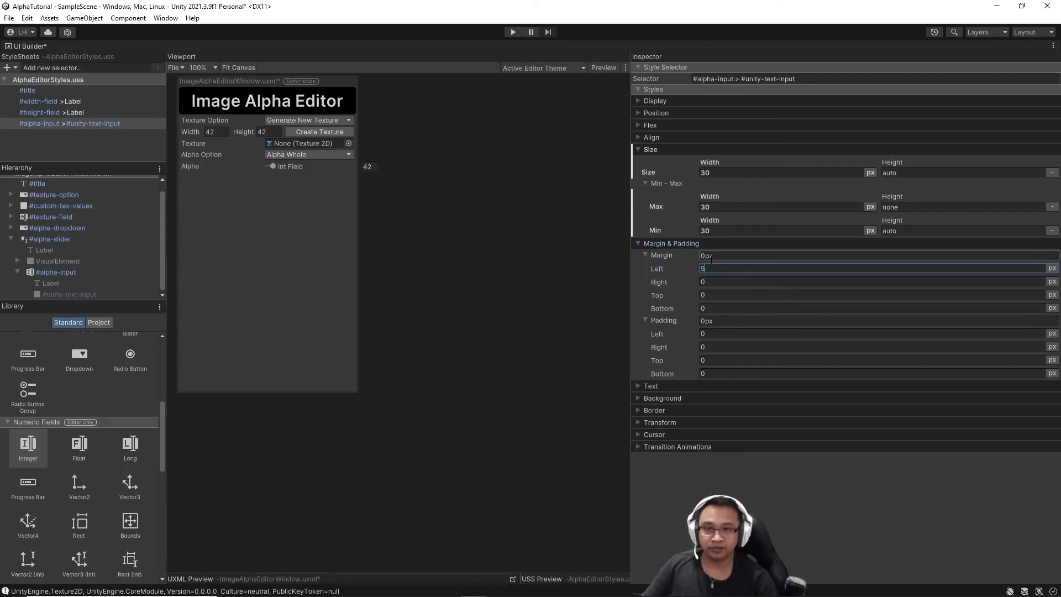
left_click(568, 192)
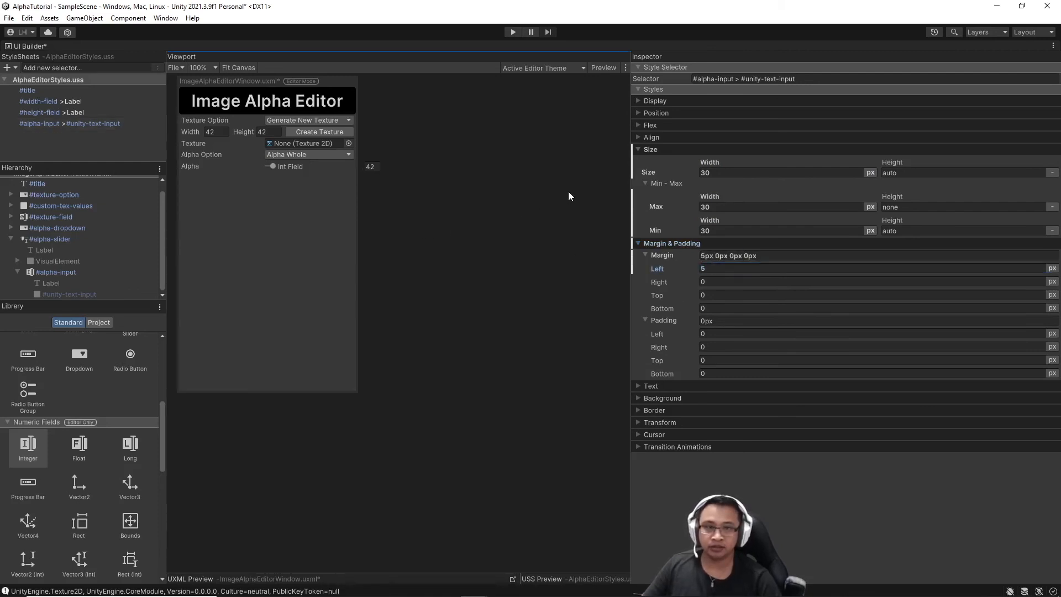
Clear alpha-input's Int Field label text.
left_click(94, 279)
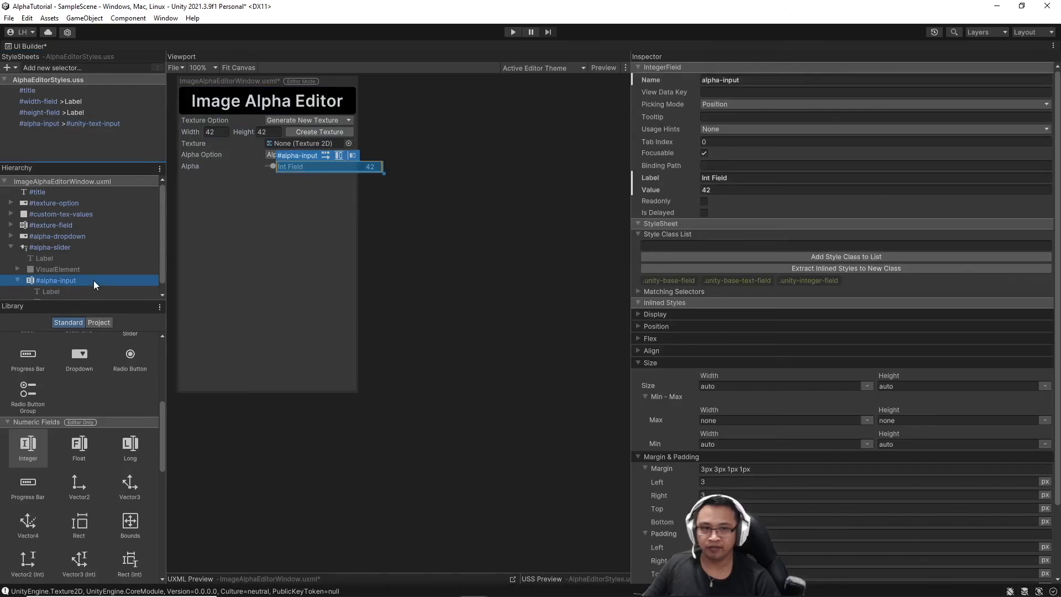
left_click(750, 178)
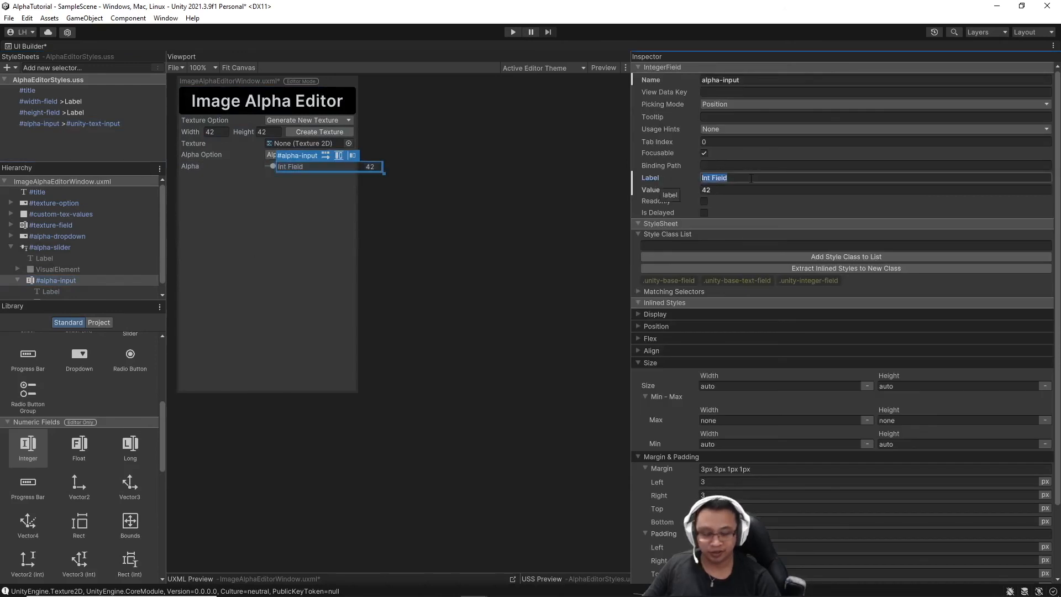
key("BackSpace")
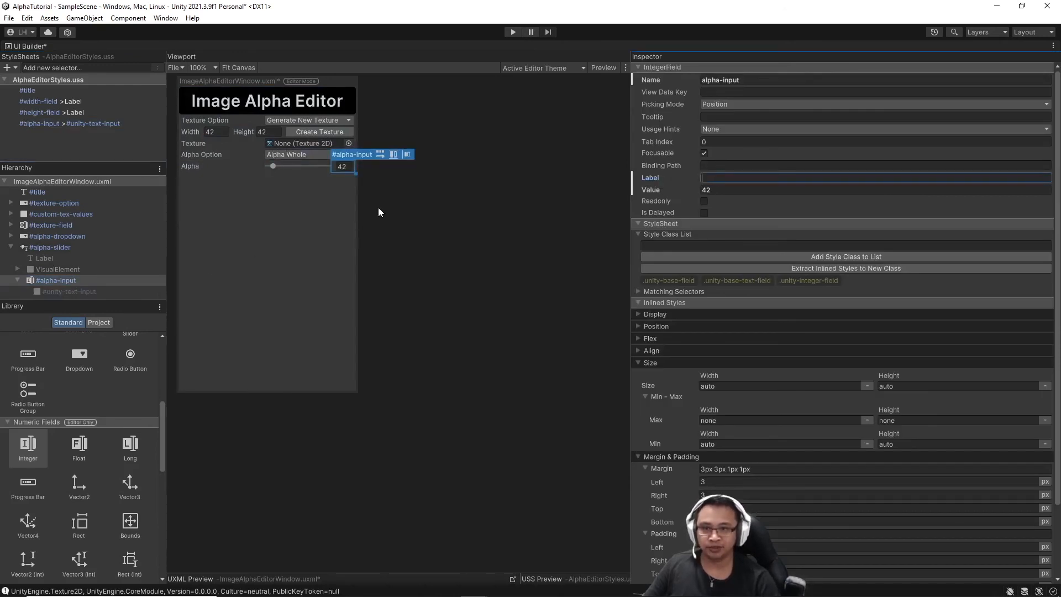
left_click(429, 235)
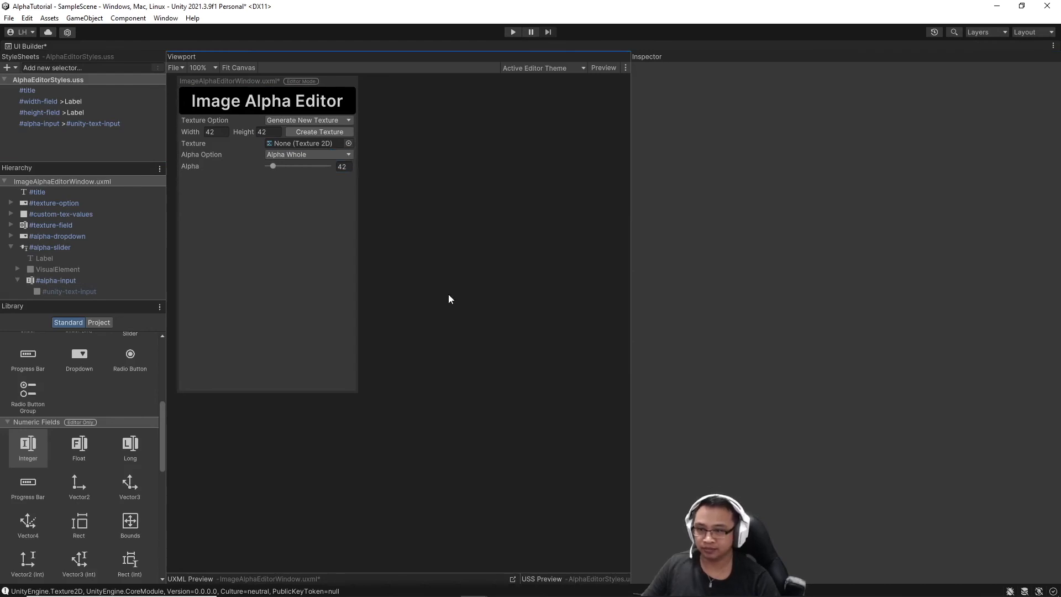
Add a Gradient field below the alpha slider.
scroll(143, 355, "down", 5)
left_click_drag(97, 388, 59, 266)
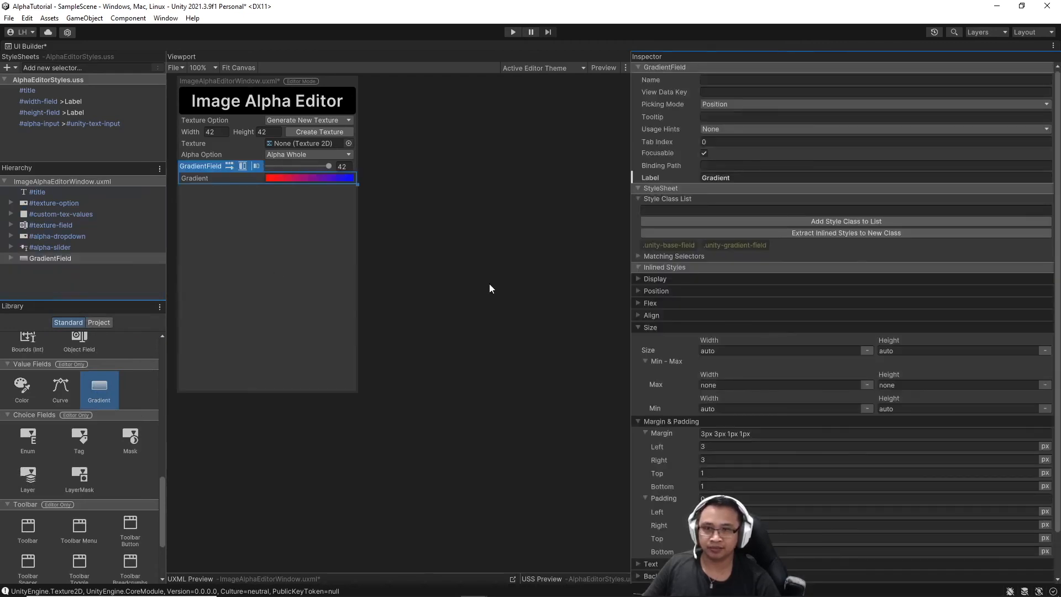
scroll(102, 420, "up", 5)
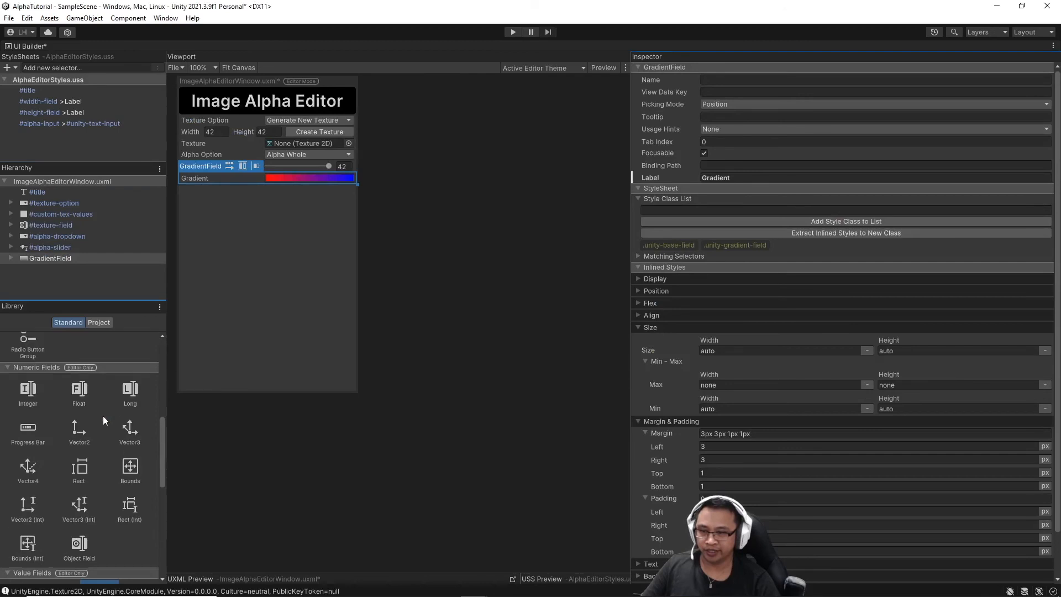
scroll(103, 420, "up", 4)
Add a container below the Gradient field, name it preview-area, and set its height to 350.
left_click_drag(16, 364, 53, 277)
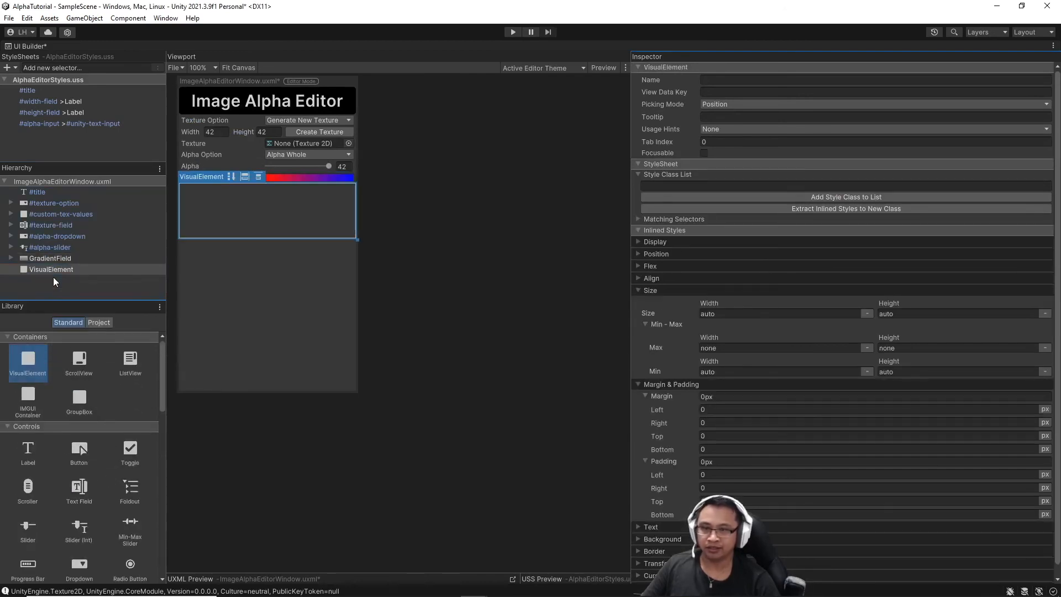
right_click(66, 269)
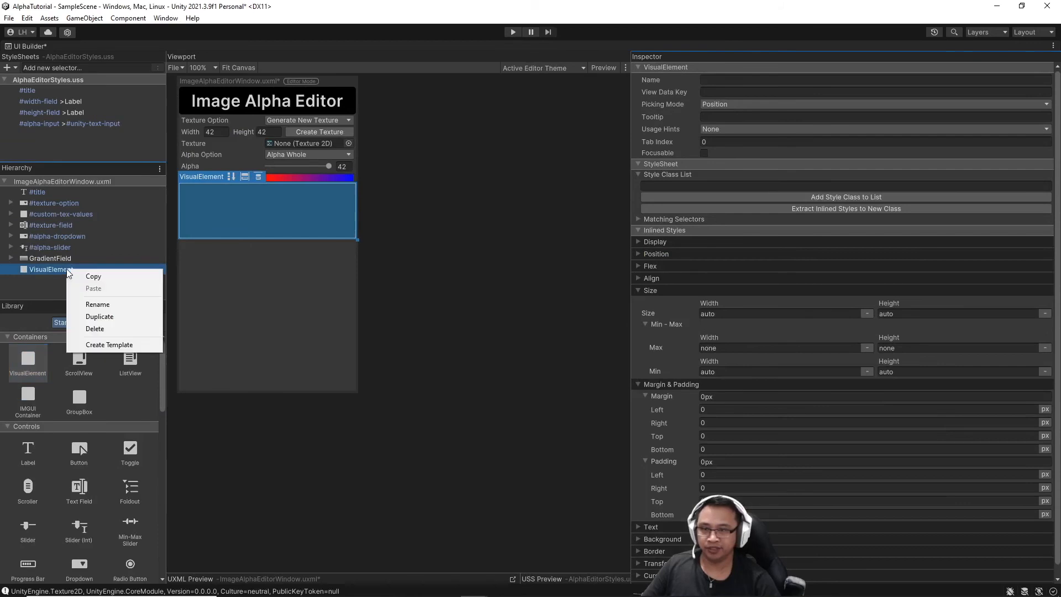
left_click(97, 304)
type("preview-area")
key("Return")
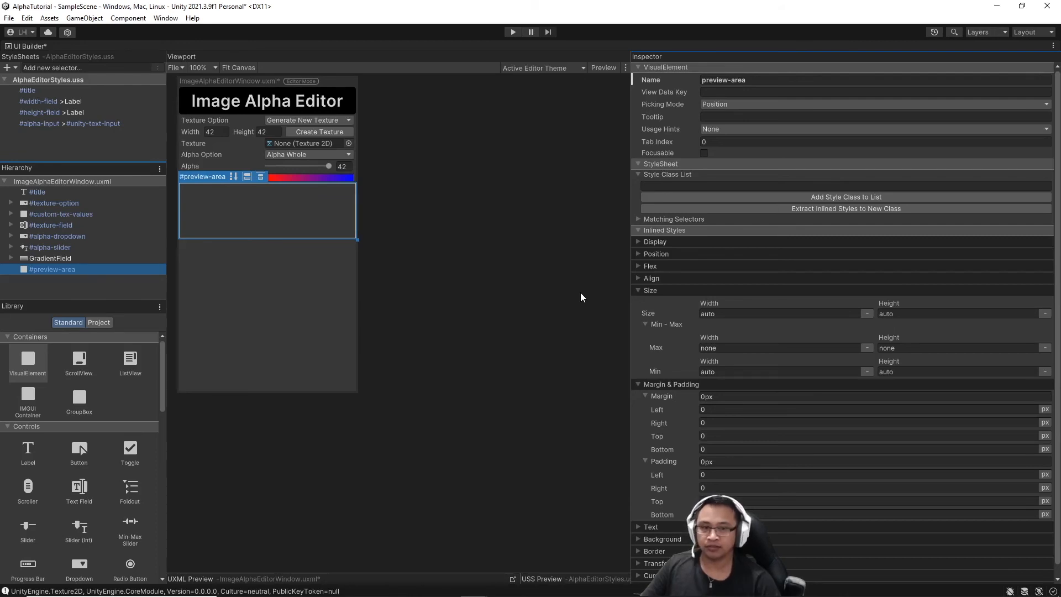
left_click(920, 314)
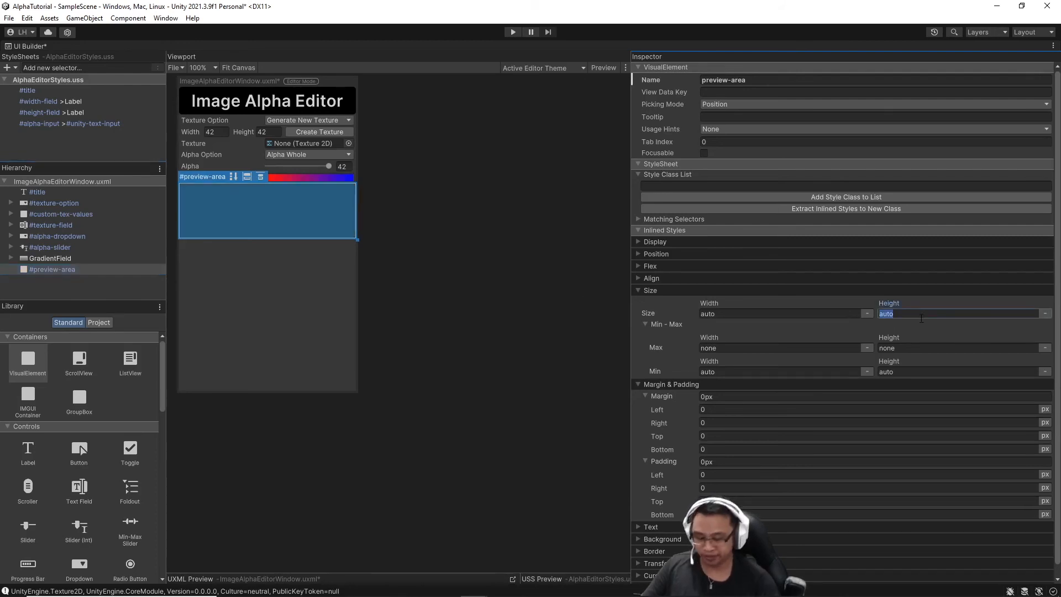
type("350")
key("Return")
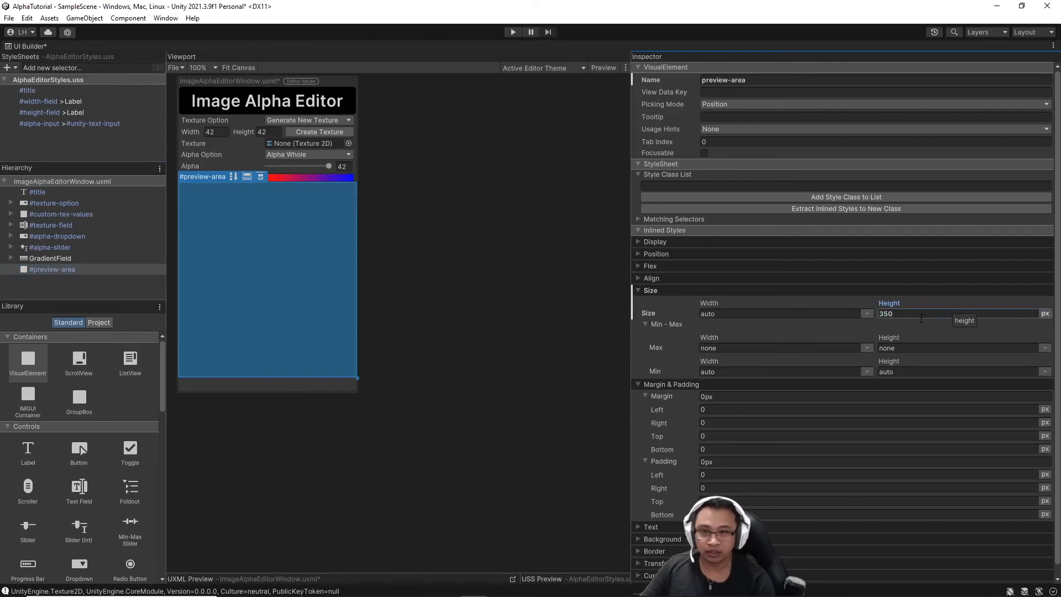
Add a Color field inside preview-area and rename it tint.
left_click(516, 313)
scroll(101, 415, "down", 4)
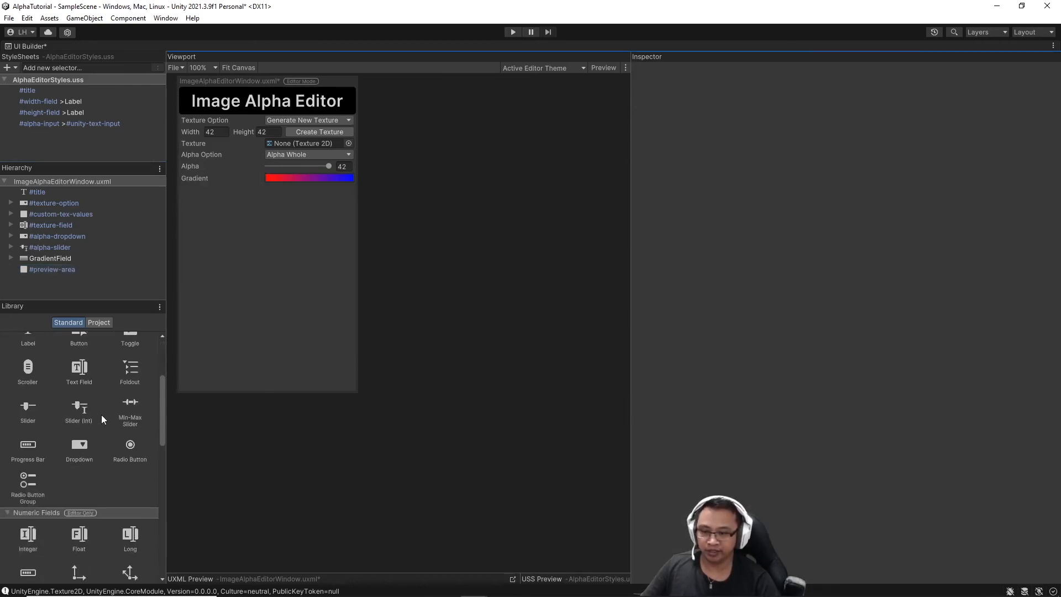
scroll(102, 415, "down", 5)
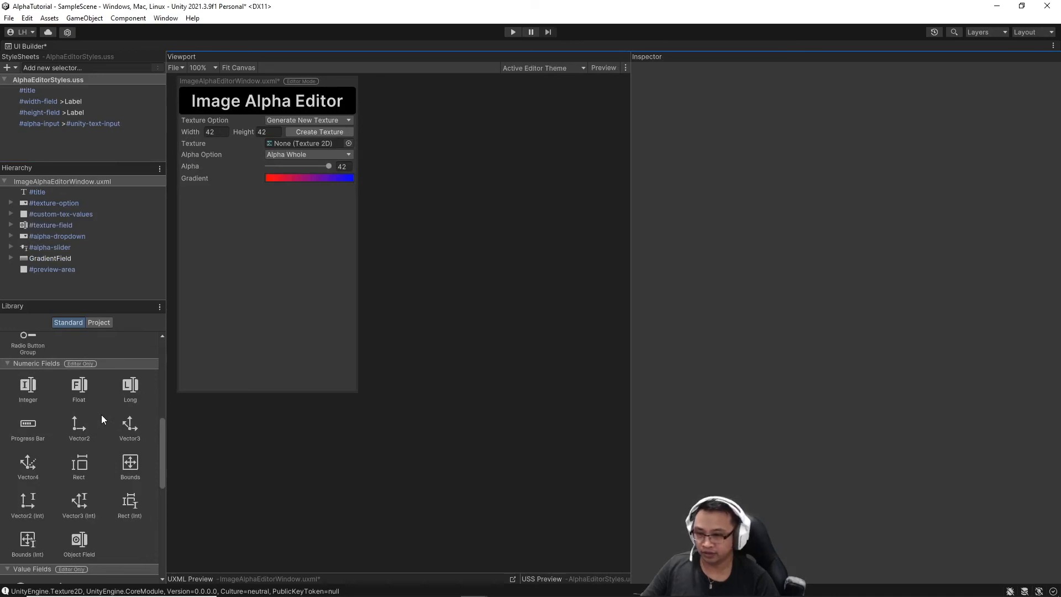
scroll(101, 419, "down", 4)
left_click_drag(21, 469, 60, 268)
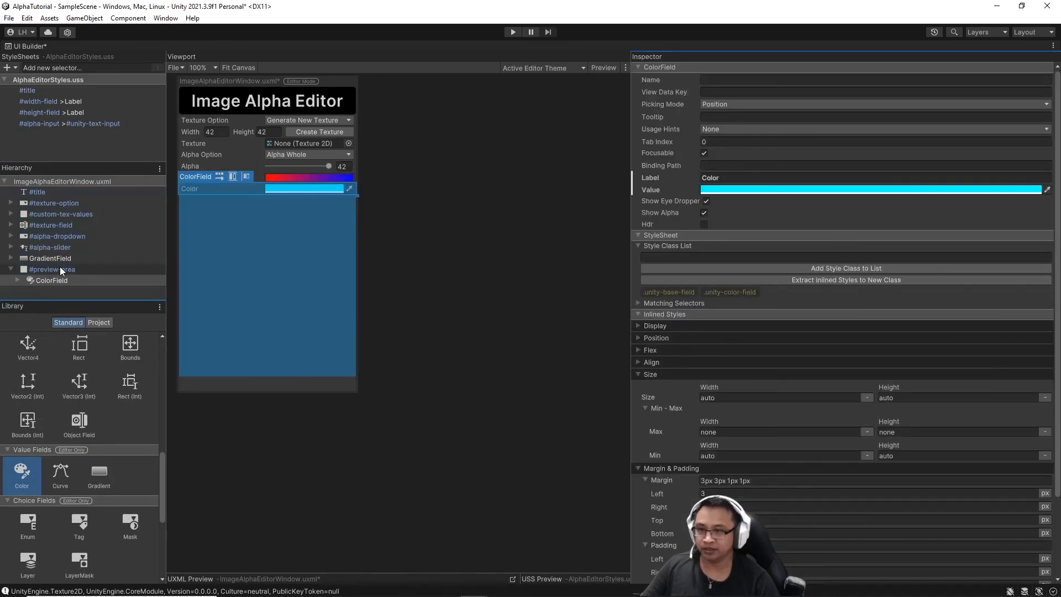
left_click(88, 282)
right_click(79, 280)
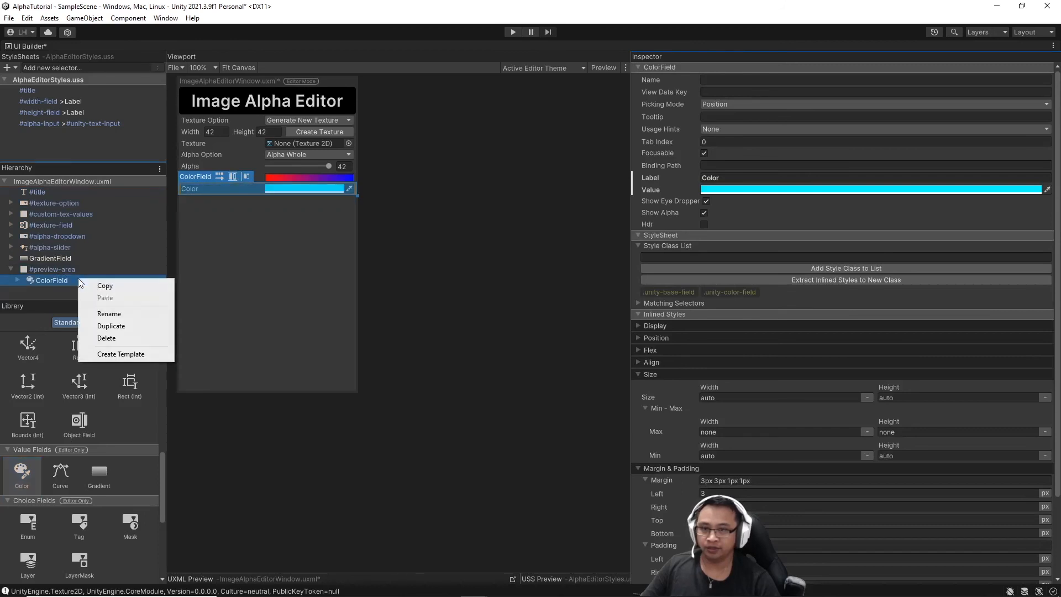
left_click(103, 314)
type("tint")
key("Return")
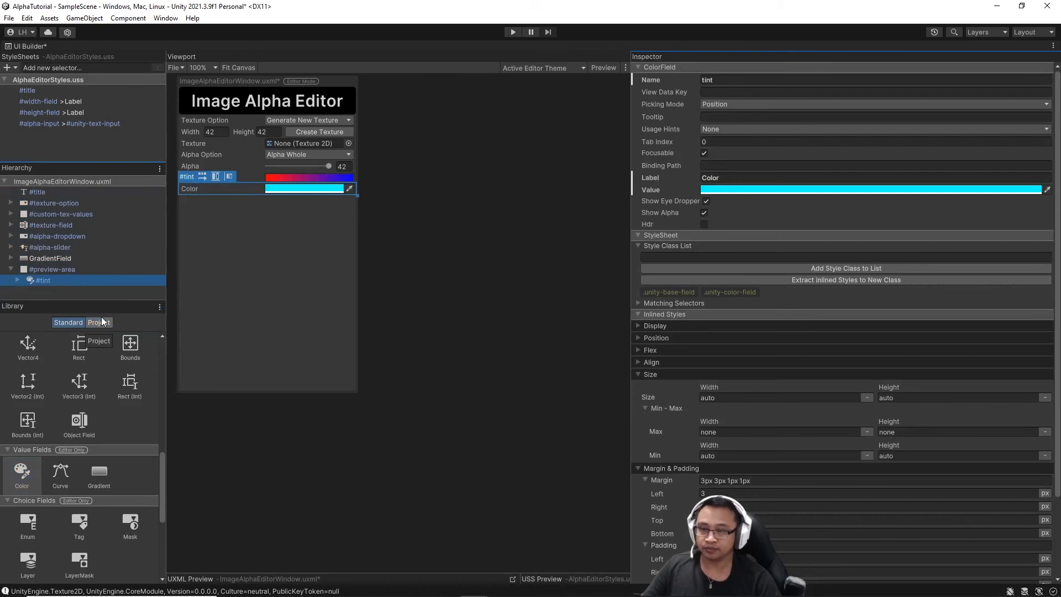
Add another container inside preview-area and start renaming it preview-pane.
scroll(86, 386, "up", 6)
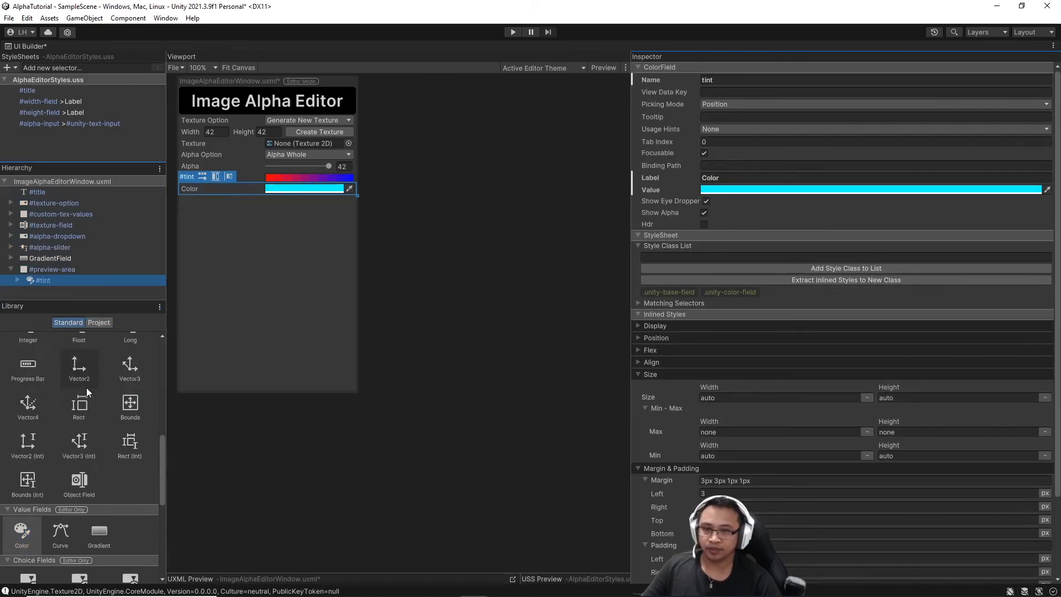
scroll(86, 387, "up", 6)
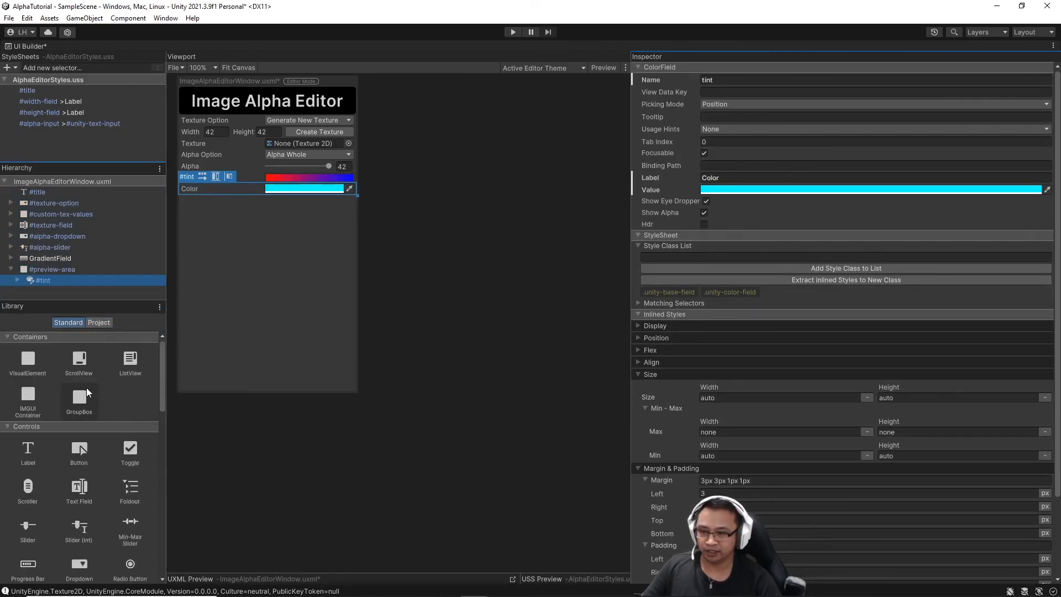
left_click_drag(41, 366, 62, 284)
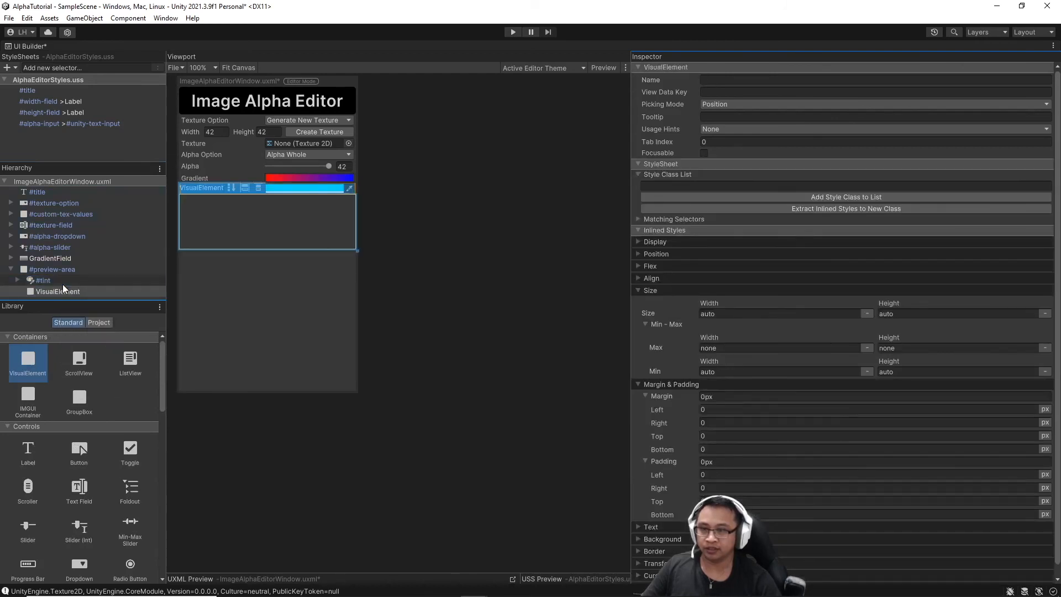
right_click(82, 292)
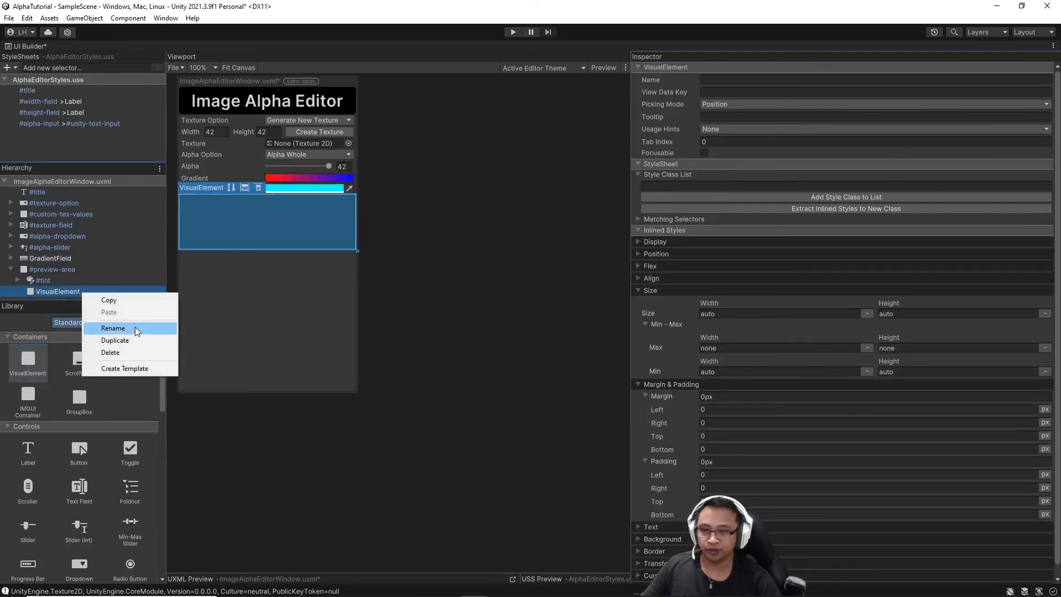
left_click(134, 328)
type("previe")
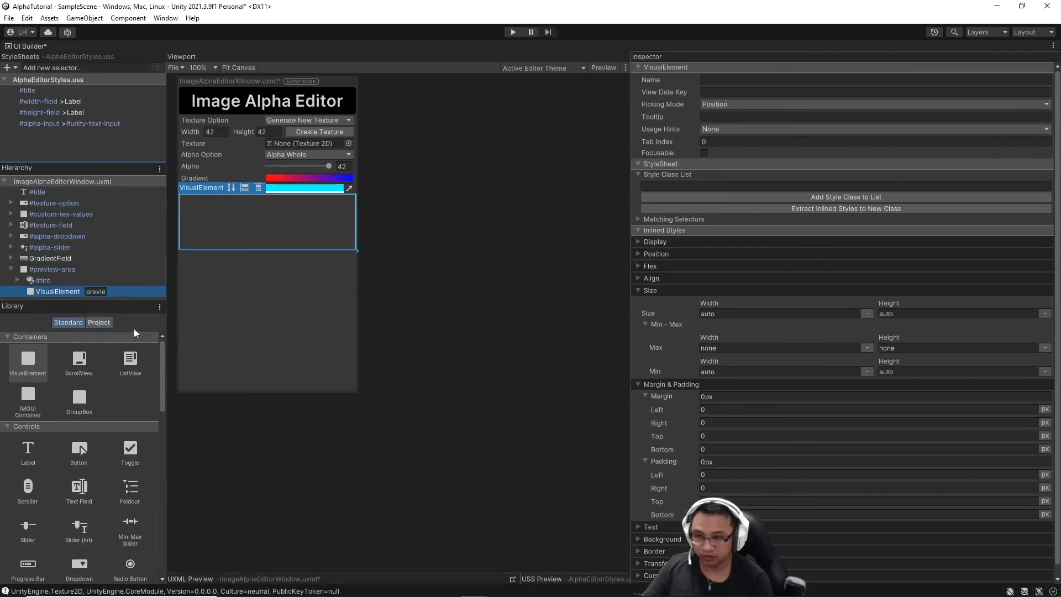
type("w-pane")
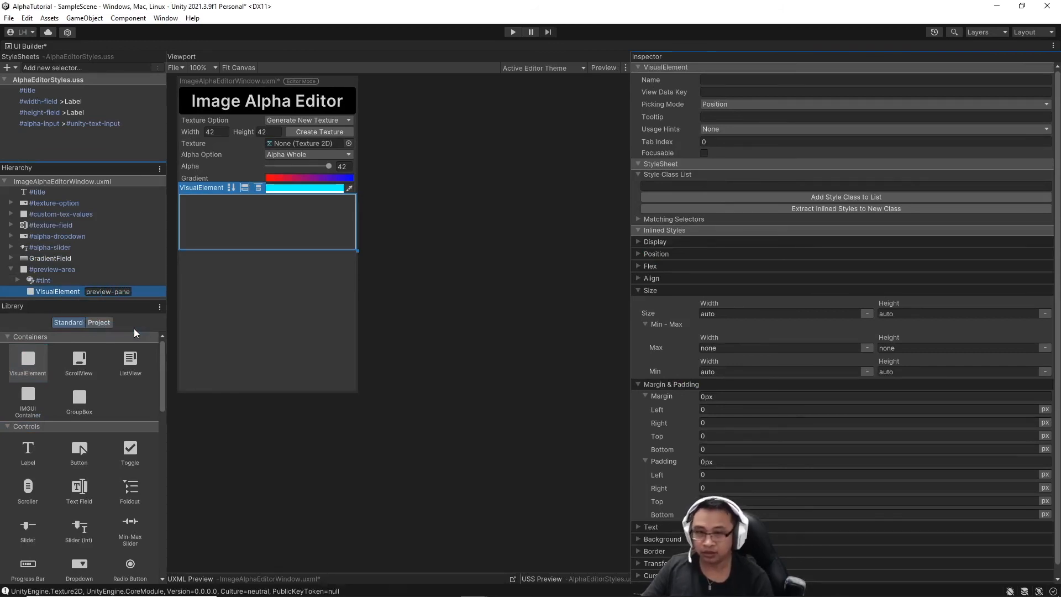
Confirm the name preview-pane and set its Flex Grow to 1.
key("Return")
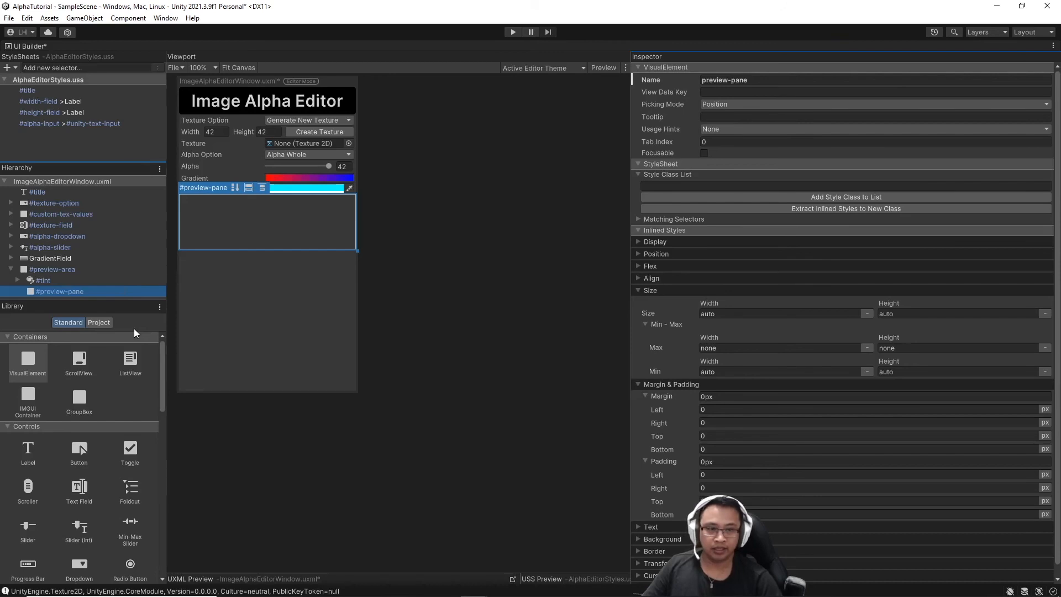
left_click(638, 266)
left_click(922, 303)
type("1")
key("Return")
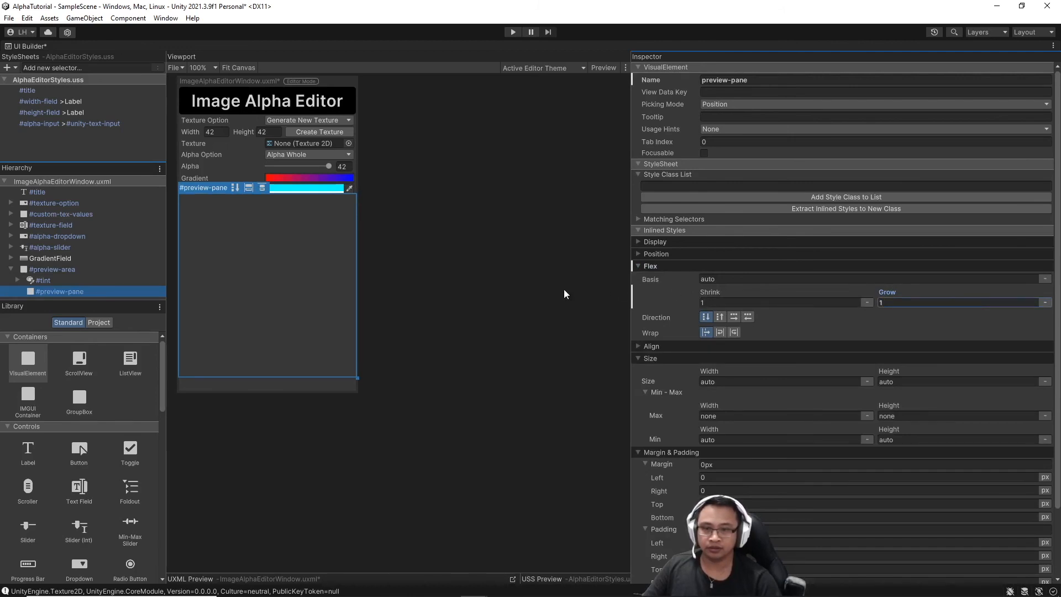
Set preview-pane's background image to the Transparency500 checkerboard texture.
scroll(857, 323, "down", 3)
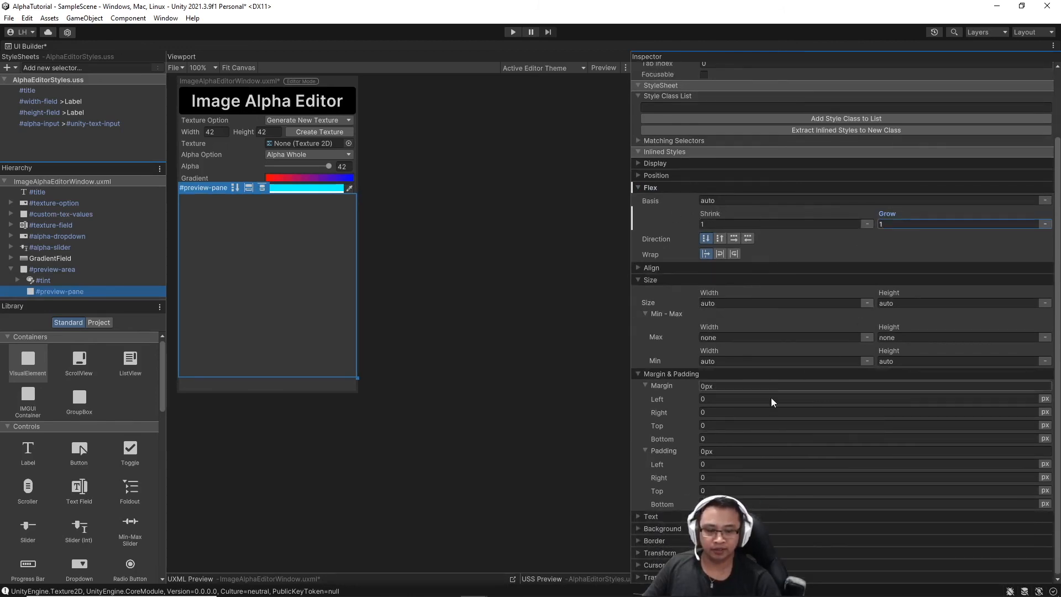
left_click(642, 528)
scroll(859, 399, "down", 5)
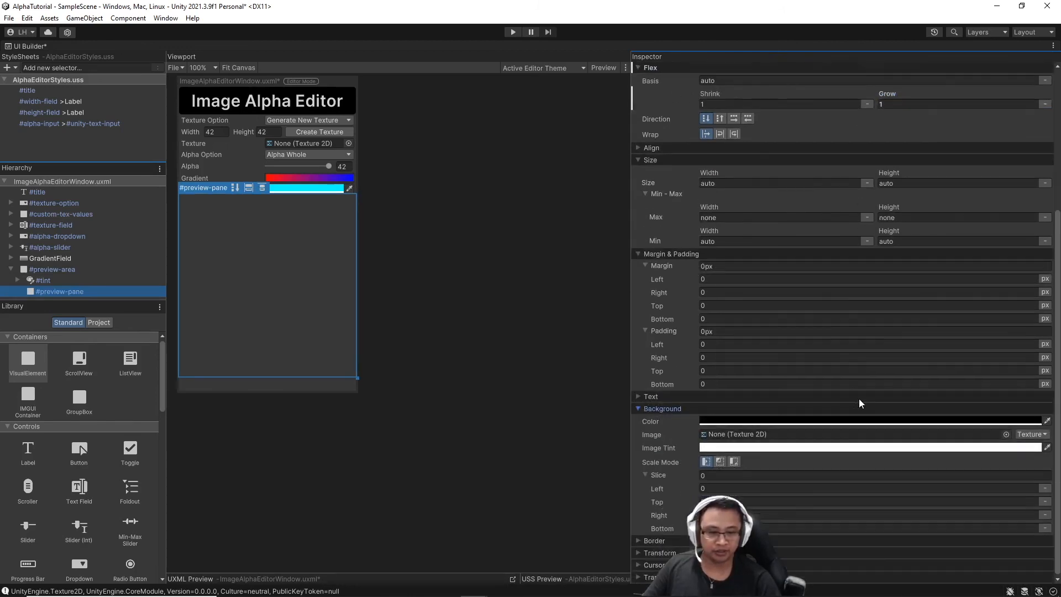
left_click(1006, 434)
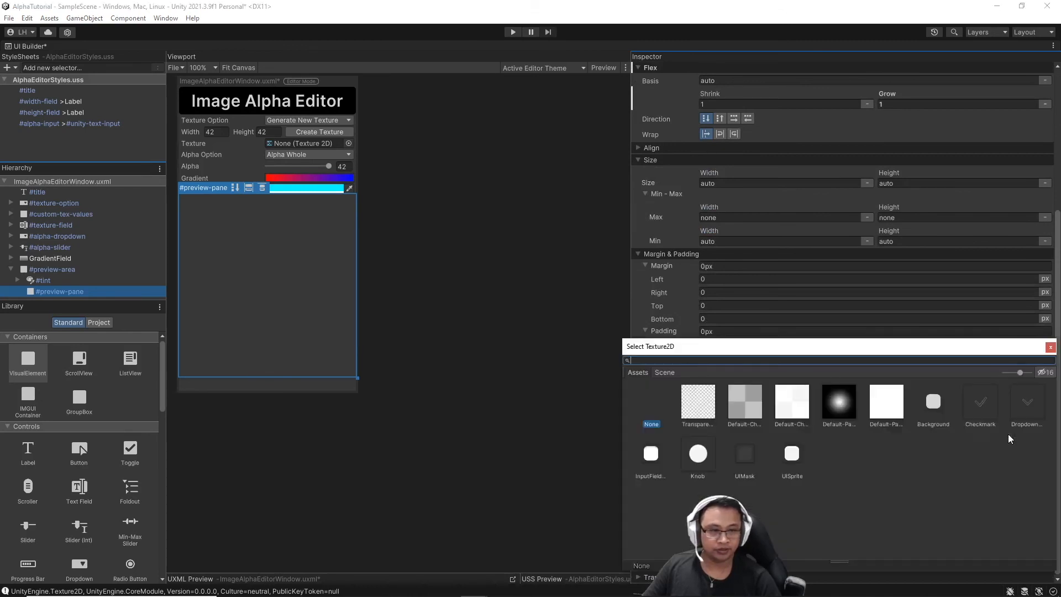
left_click(697, 406)
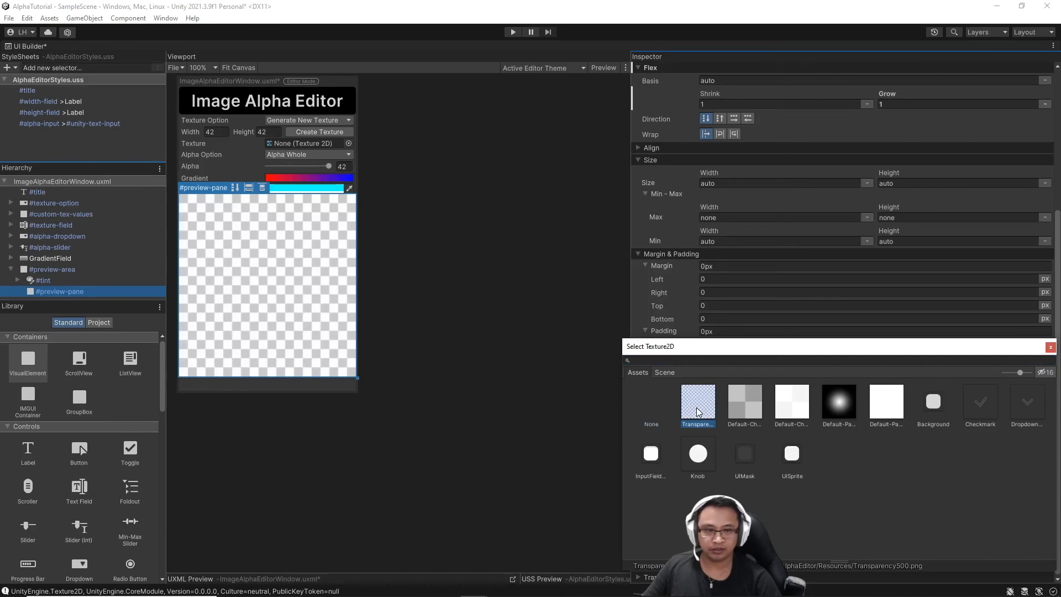
left_click(1051, 348)
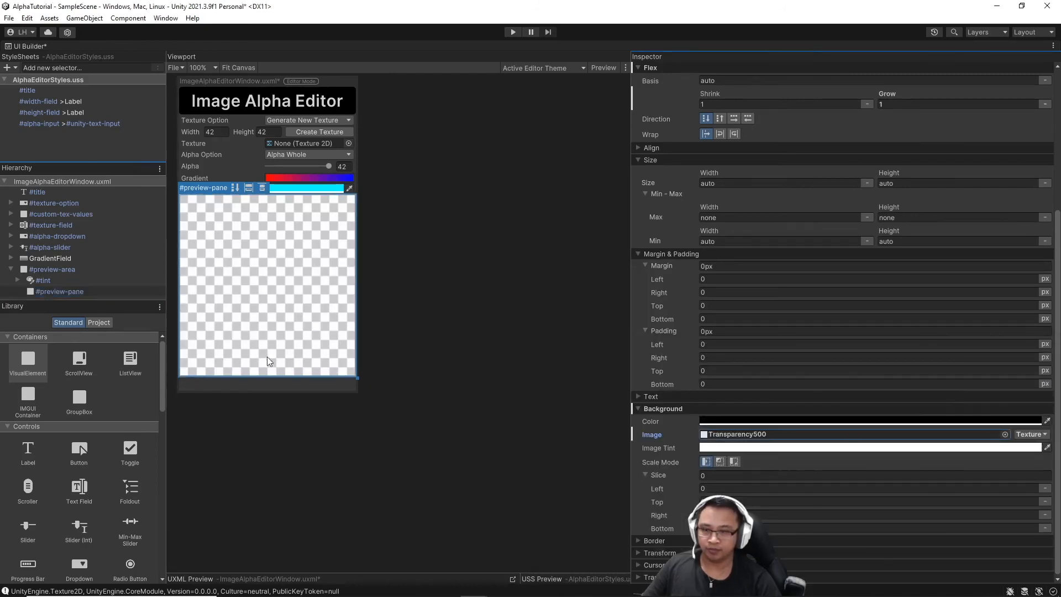
Nest a container named image-preview inside preview-pane, sized 300 by 300 px.
left_click_drag(26, 363, 57, 294)
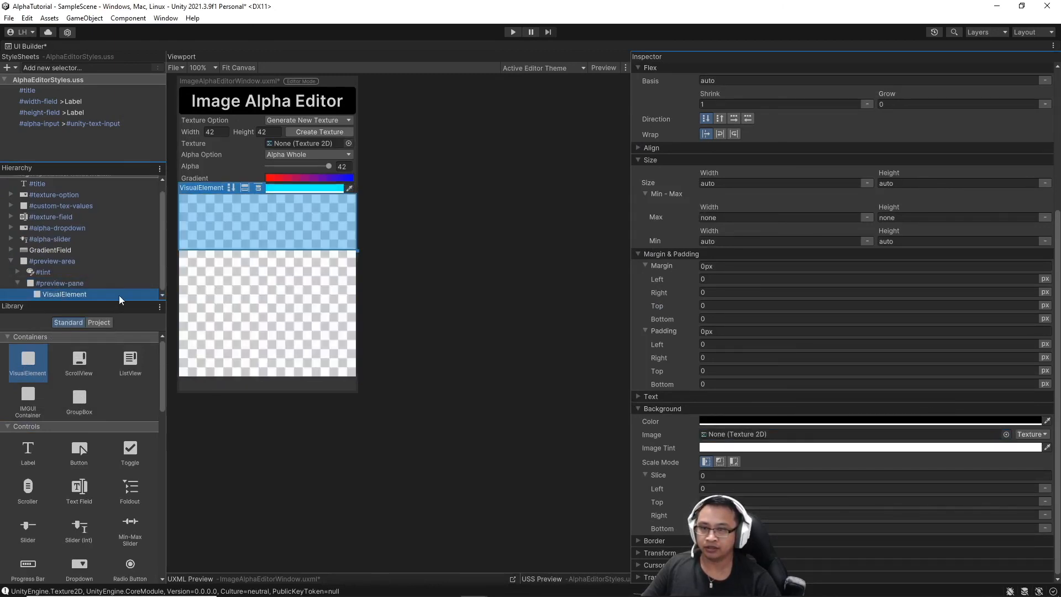
right_click(86, 293)
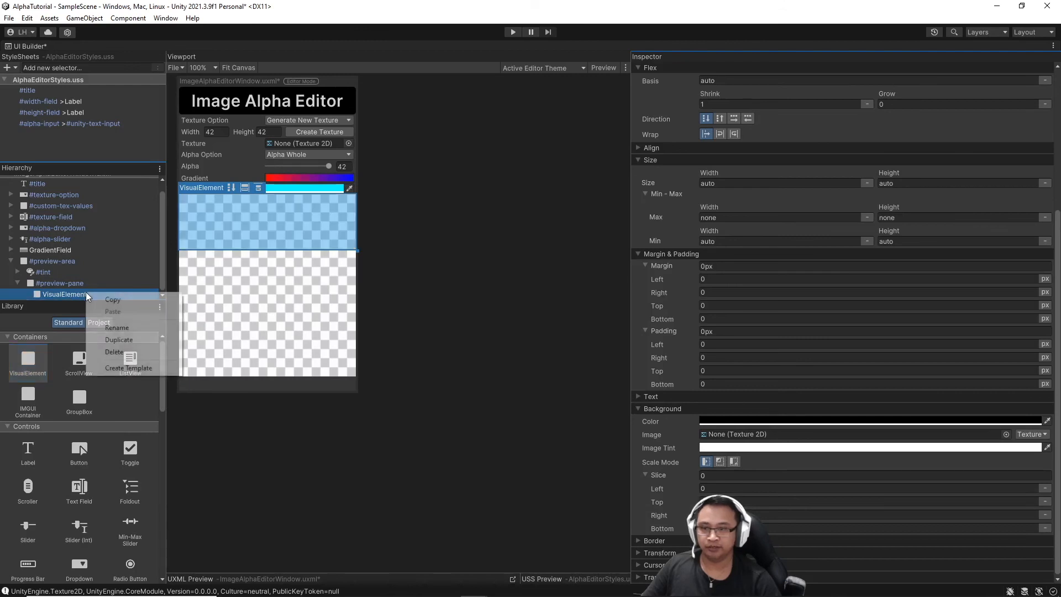
left_click(139, 327)
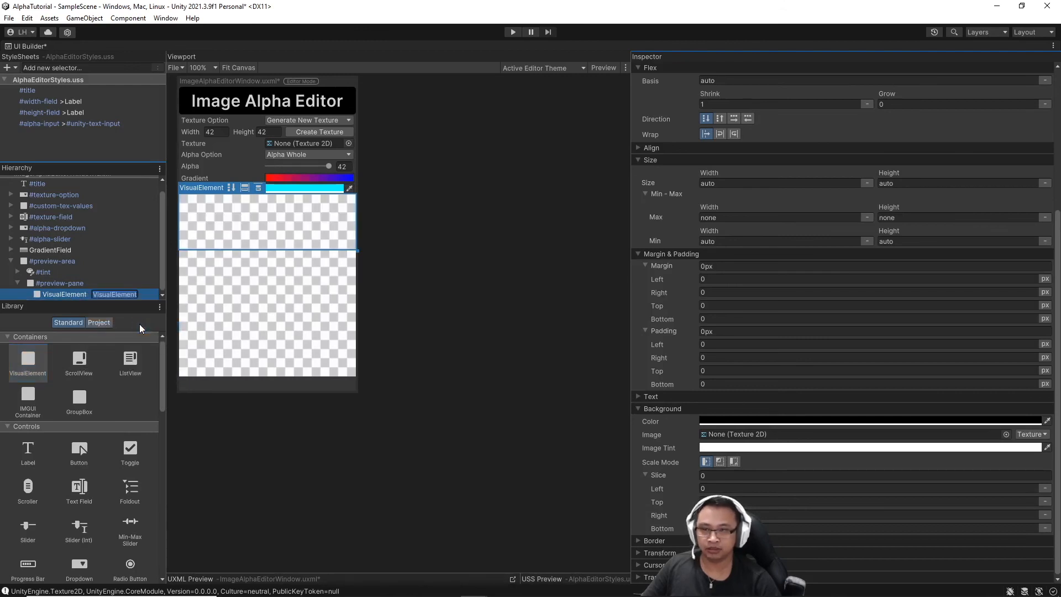
type("image")
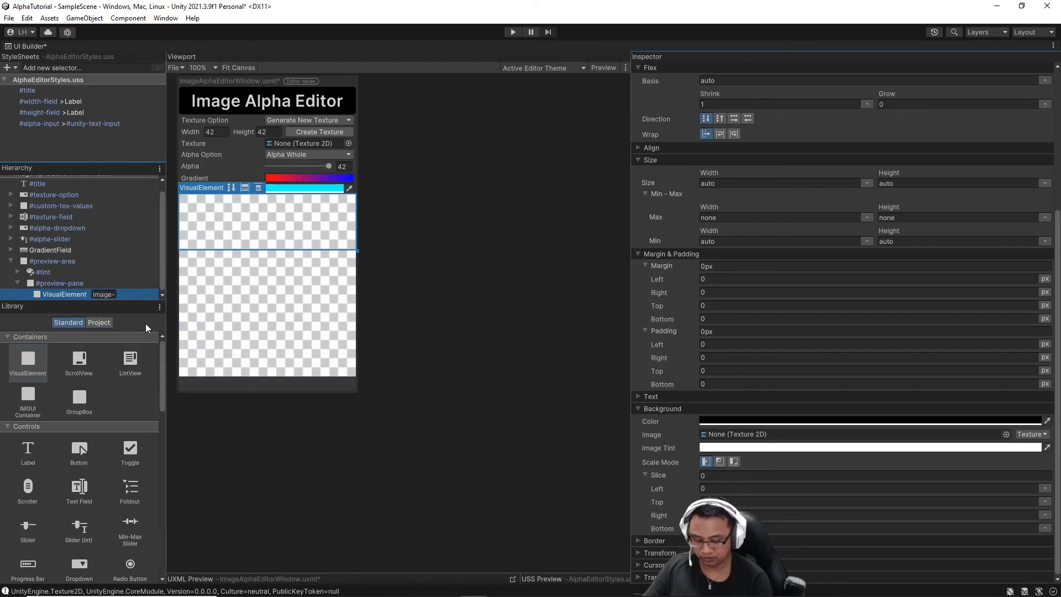
type("-preview")
key("Return")
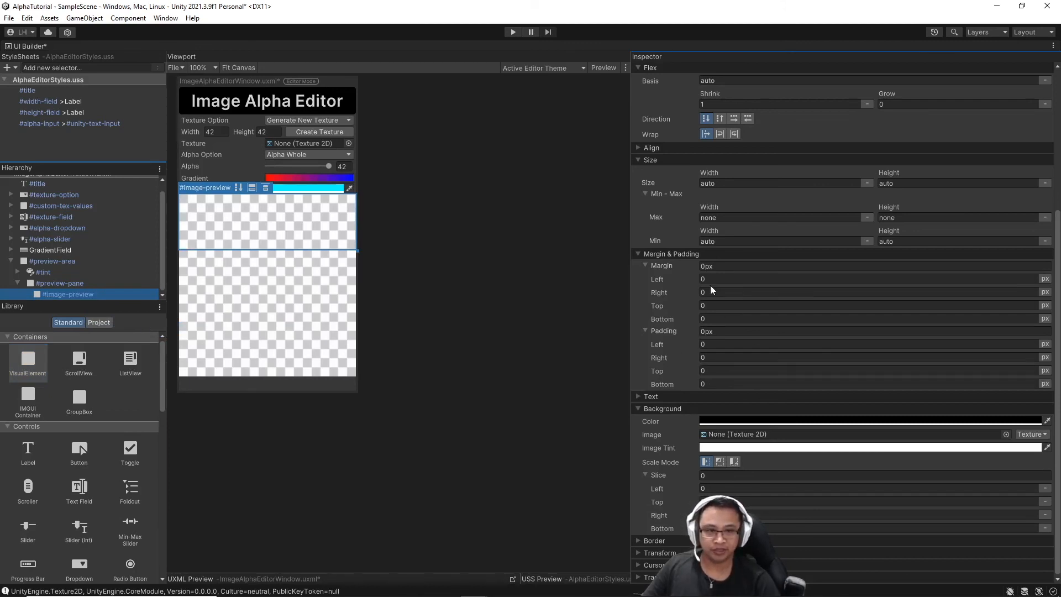
left_click(790, 185)
type("300")
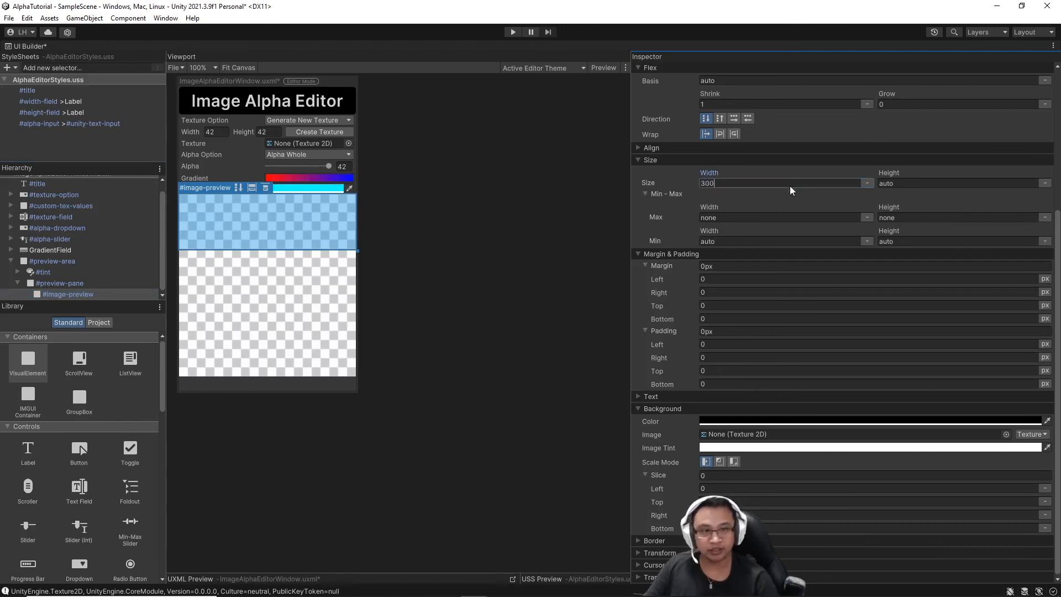
left_click(918, 182)
type("300")
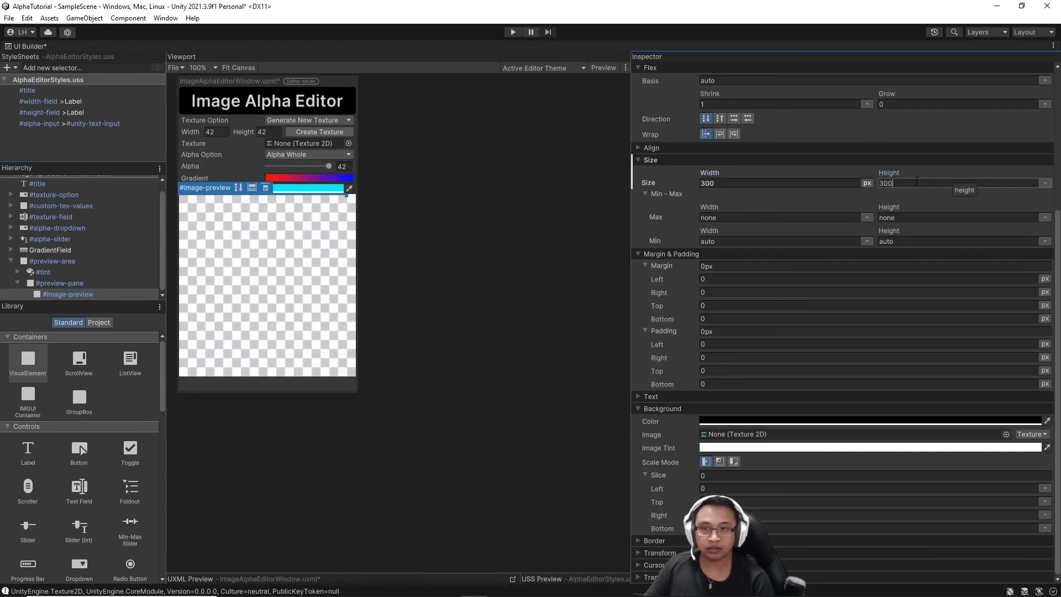
key("Return")
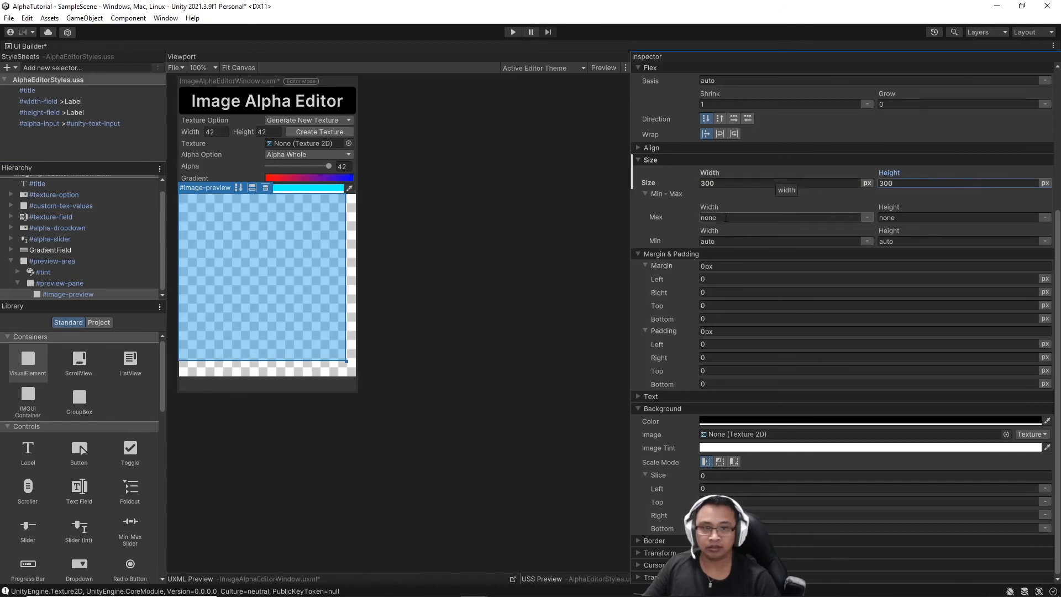
Set preview-pane's Align Items and Justify Content to center, then save with Ctrl+S.
left_click(77, 283)
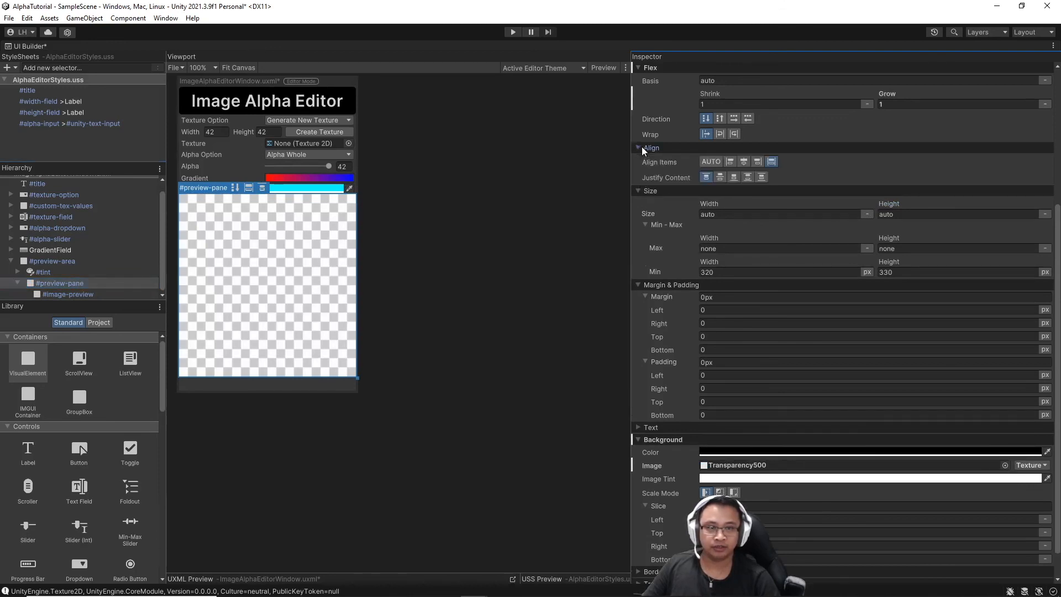
left_click(744, 161)
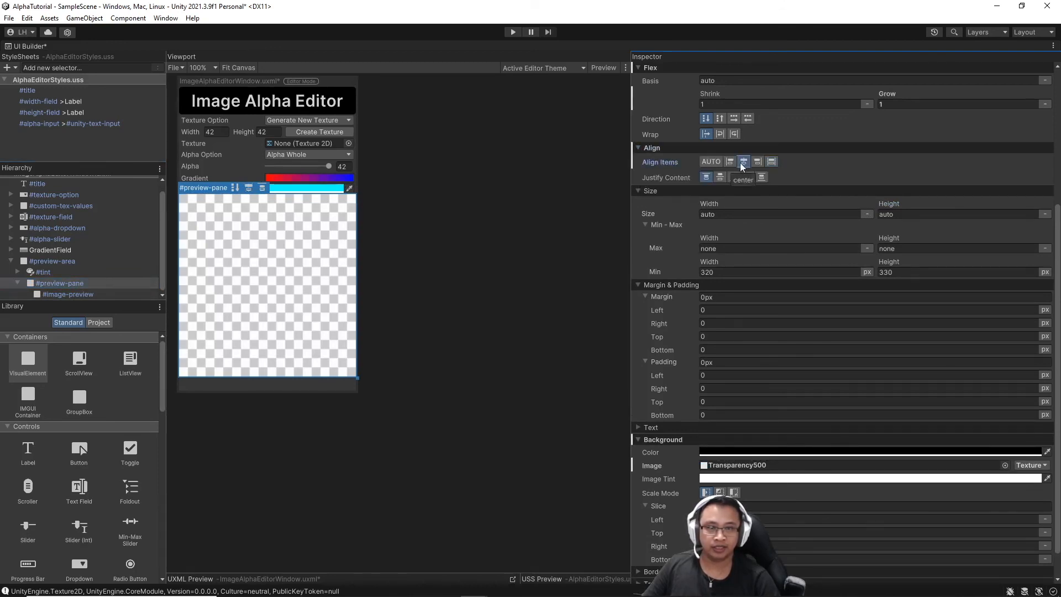
left_click(719, 180)
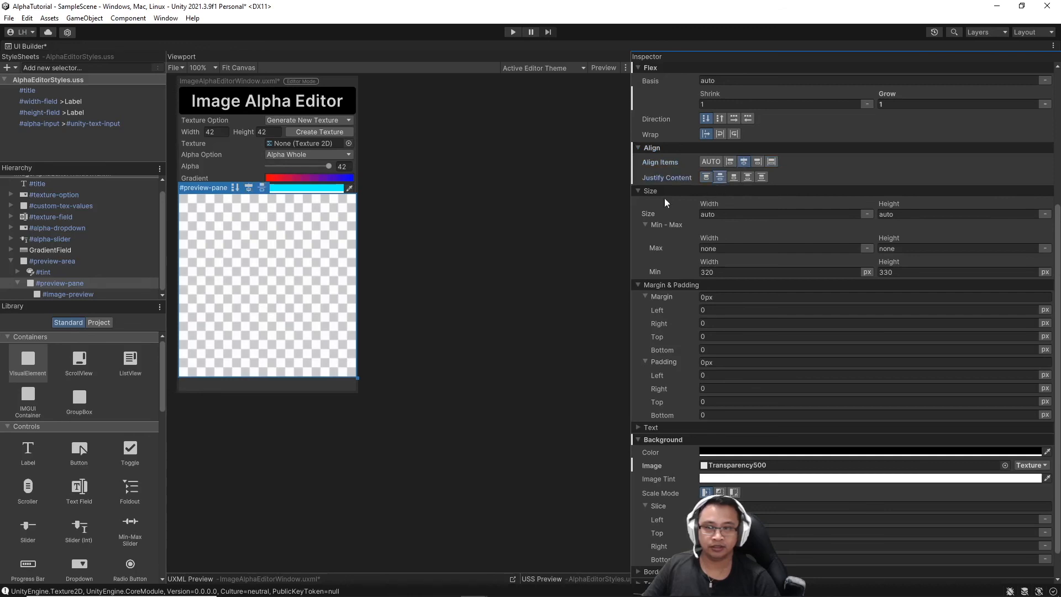
left_click(68, 294)
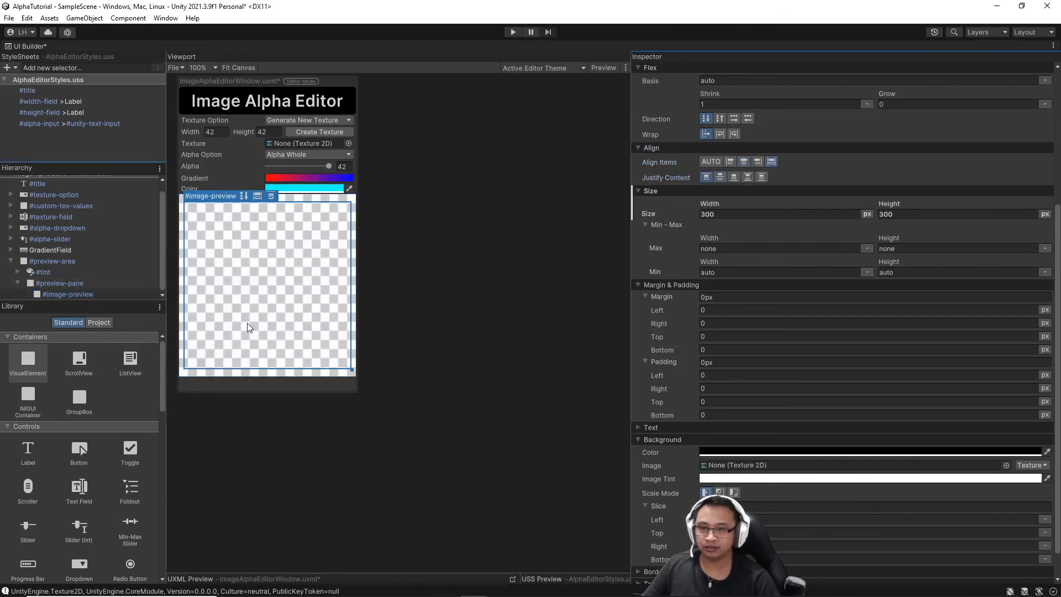
key("ctrl+s")
Add a container below preview-area holding a Button, with the container's Flex Grow set to 1.
left_click_drag(31, 440, 36, 310)
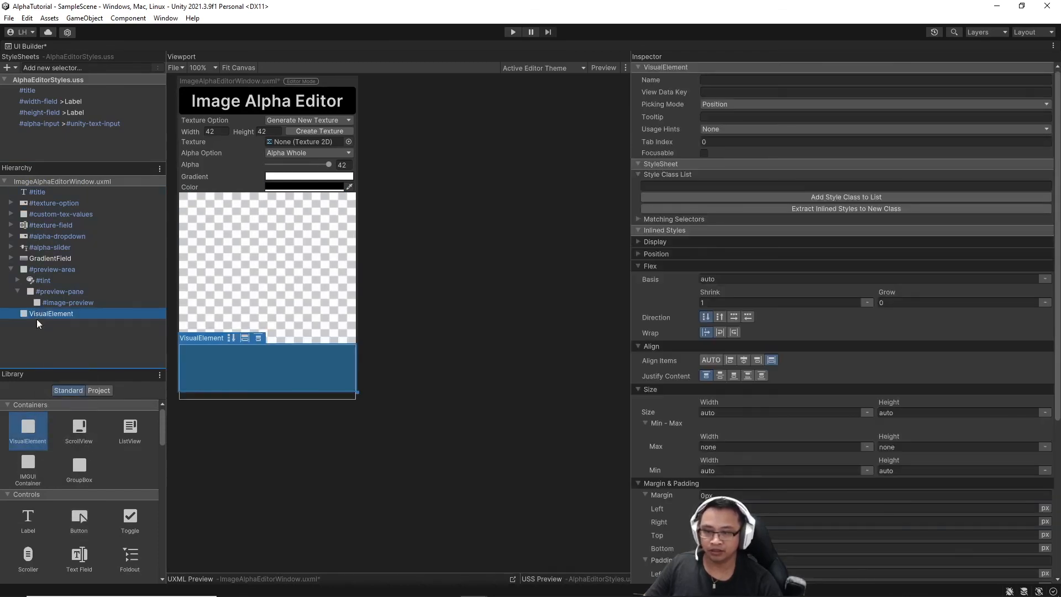
left_click(83, 523)
left_click_drag(83, 522, 65, 313)
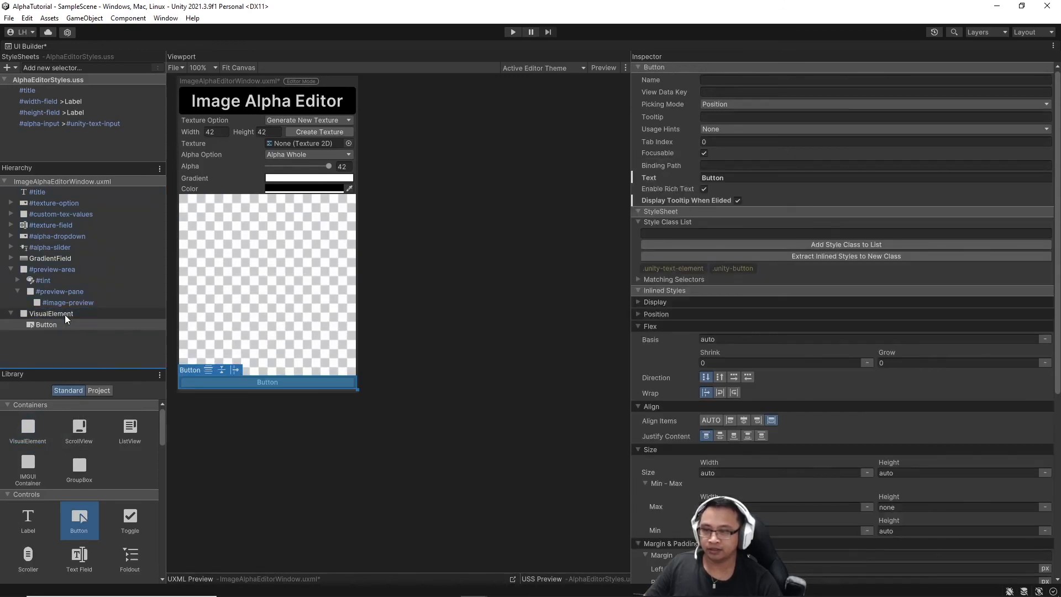
left_click(65, 314)
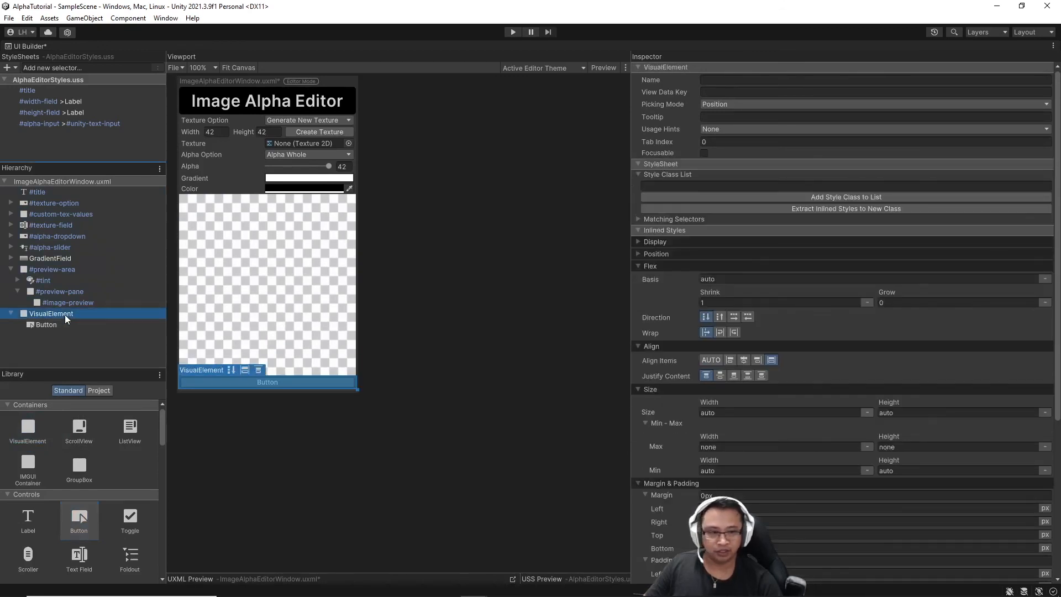
left_click(909, 302)
type("1")
key("Return")
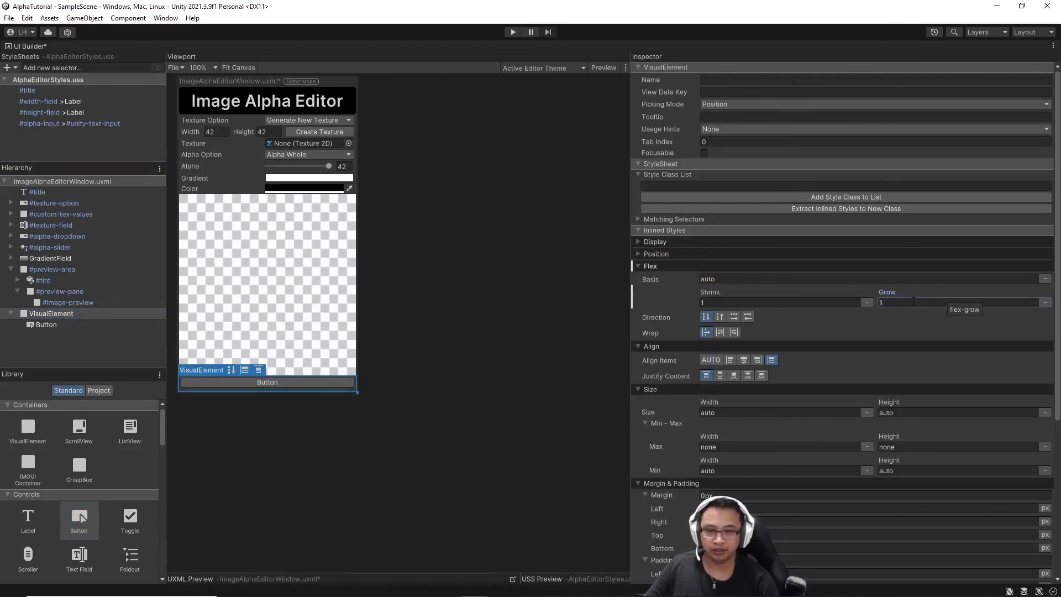
Rename the button export-button and save the UI document via File > Save.
right_click(68, 324)
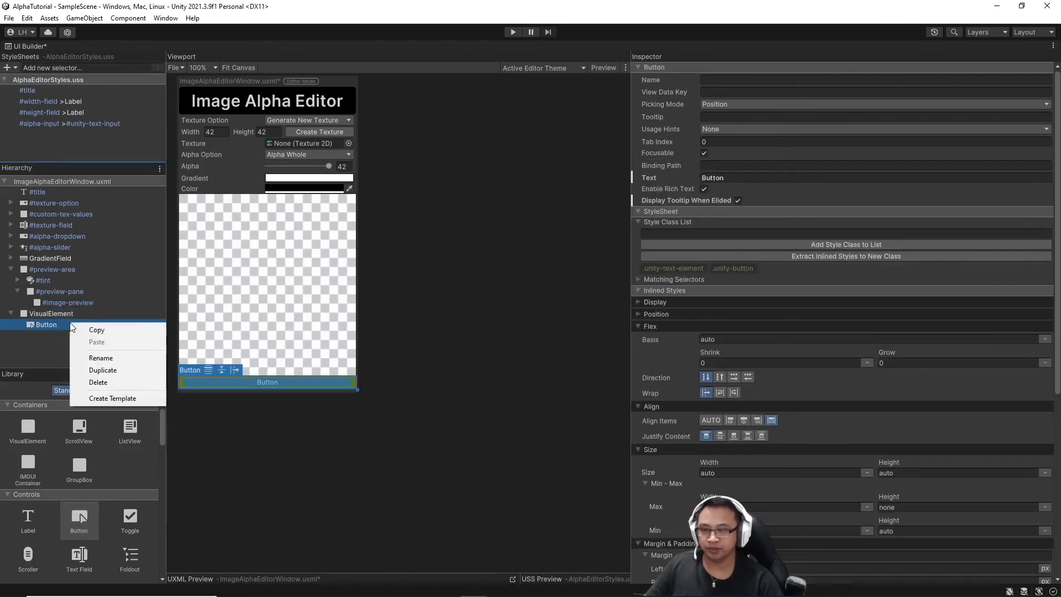
left_click(103, 357)
type("ex")
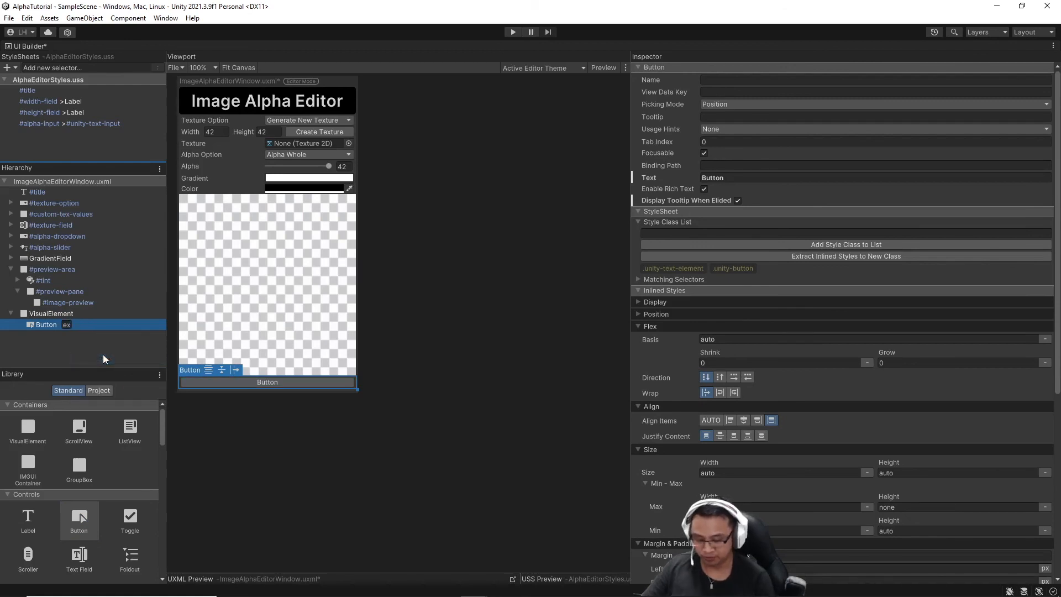
type("port-button")
key("Return")
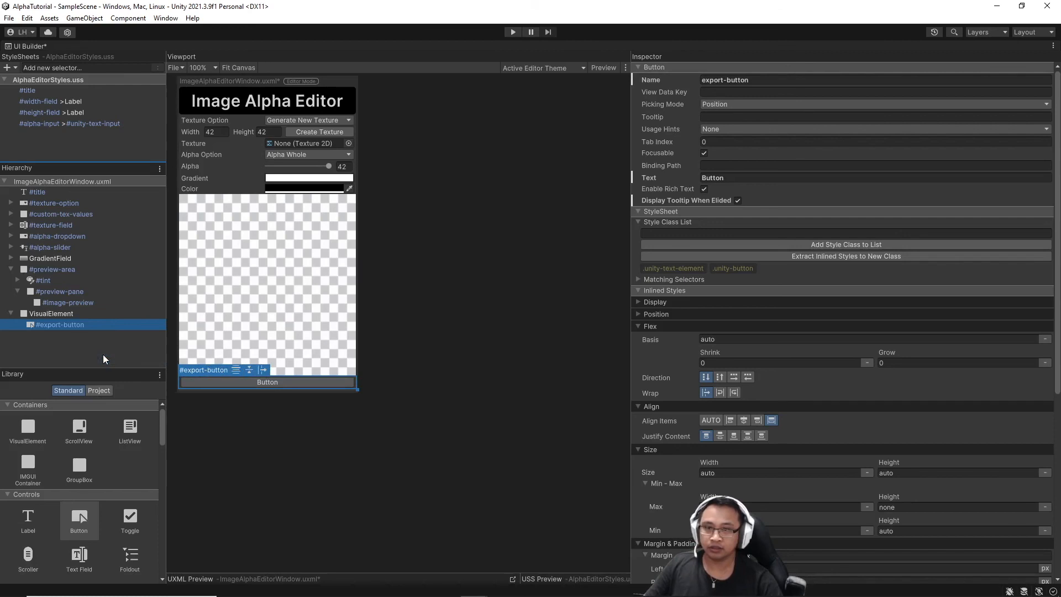
left_click(177, 68)
left_click(189, 109)
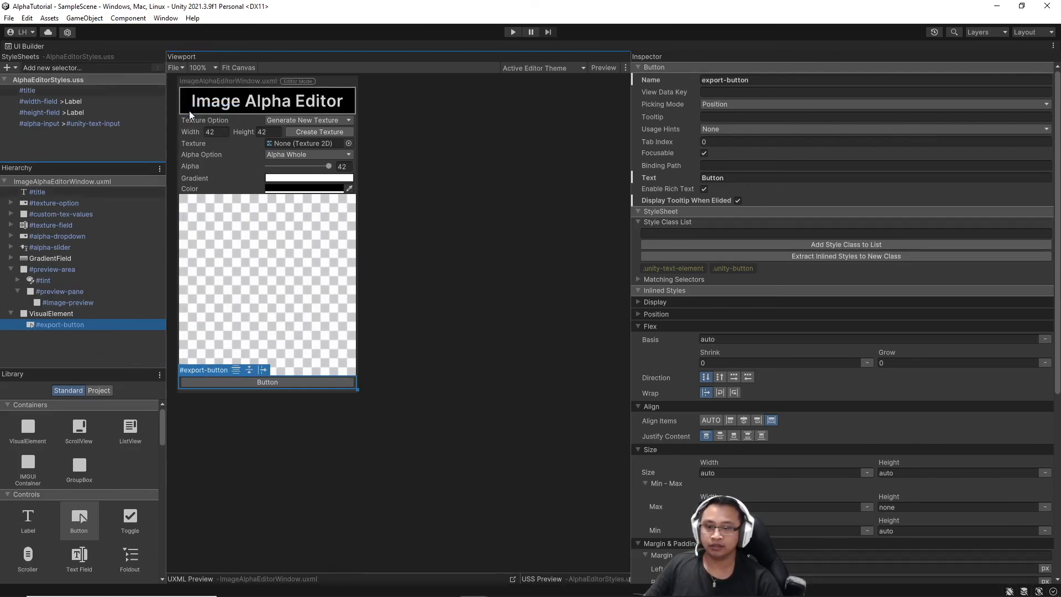
Deselect the export button and expand #texture-option, #custom-tex-values, #width-field, #height-field and #texture-field.
left_click(496, 217)
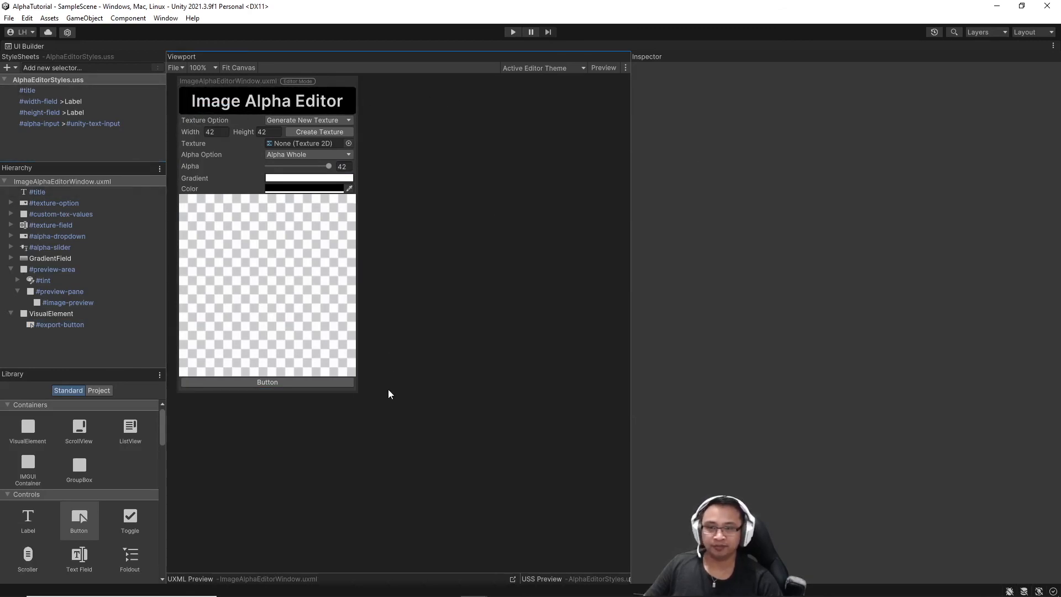
left_click(10, 203)
left_click(11, 236)
scroll(12, 246, "down", 1)
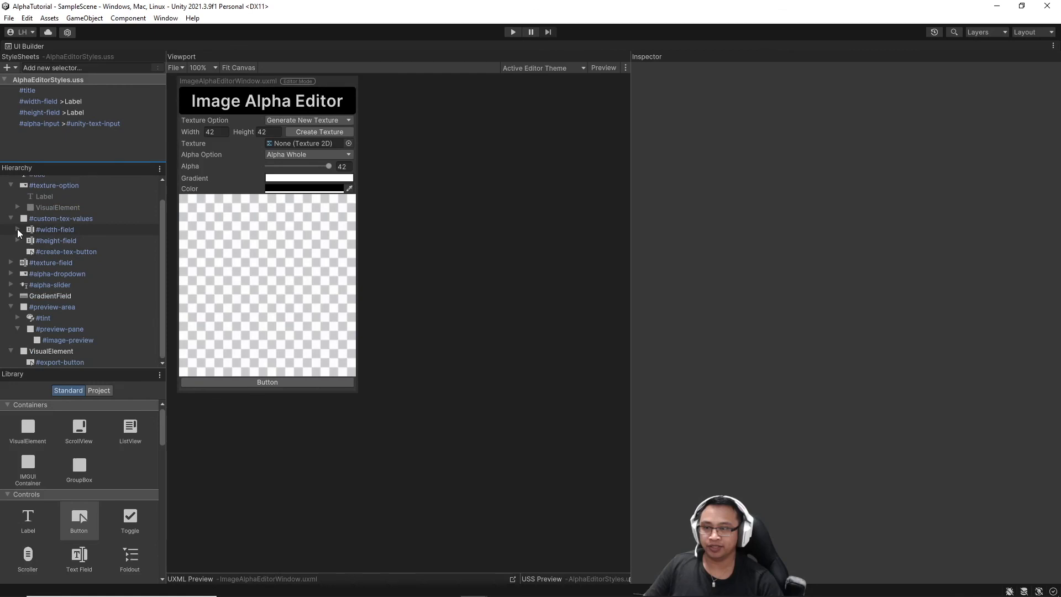
left_click(18, 229)
left_click(18, 263)
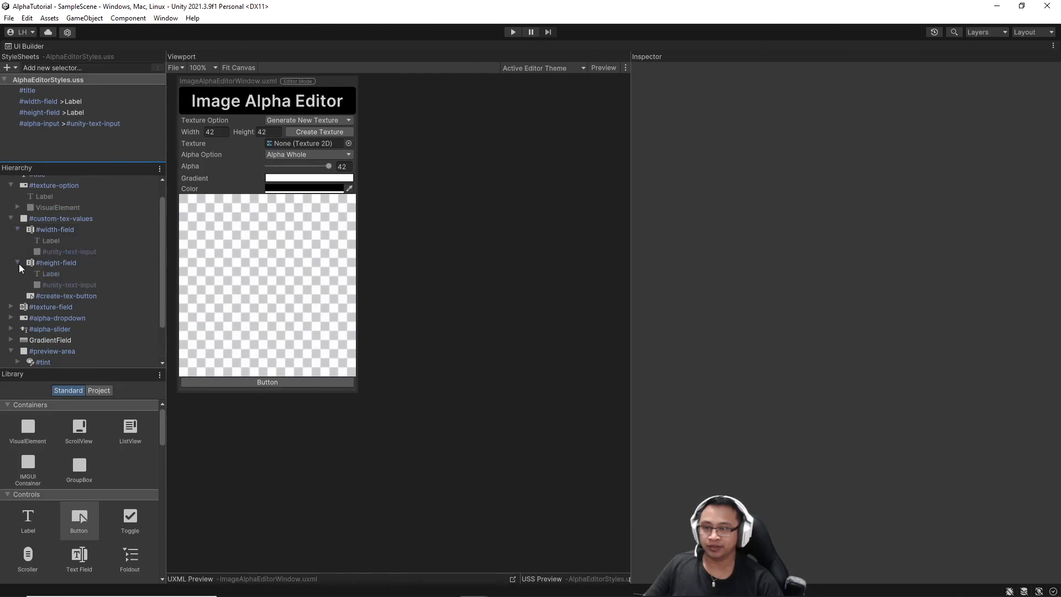
left_click(11, 306)
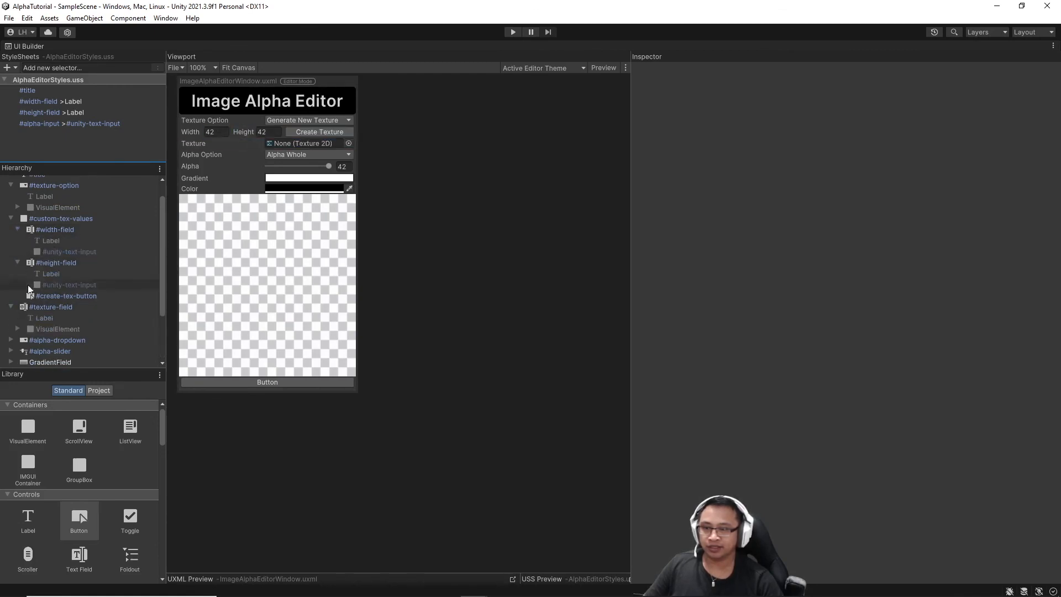
Expand #alpha-dropdown, #alpha-slider, #alpha-input and #tint, and enlarge the Hierarchy panel downward.
scroll(33, 276, "down", 2)
left_click(10, 280)
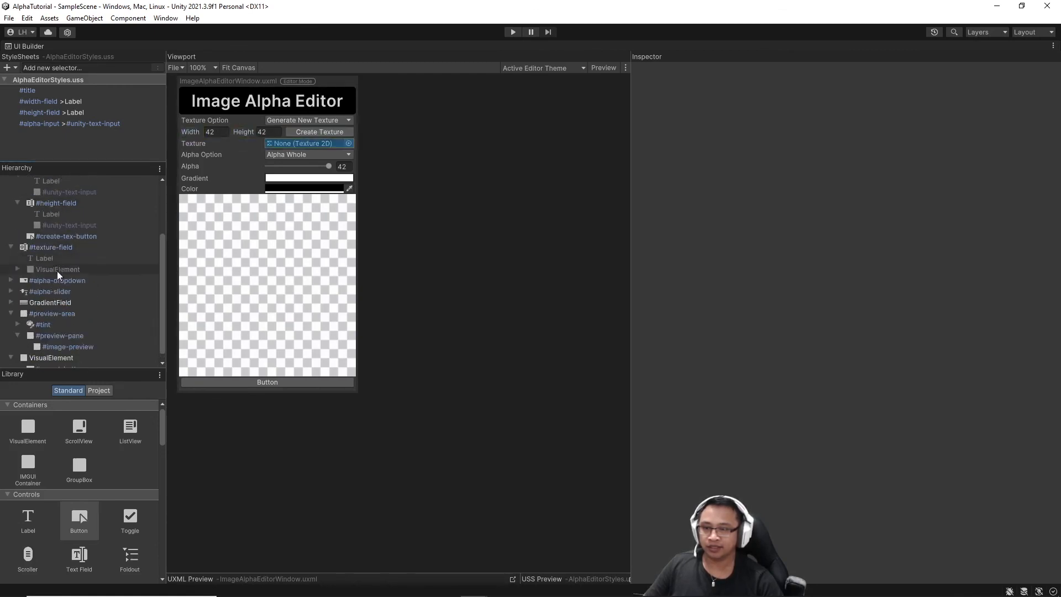
scroll(9, 280, "down", 1)
left_click(10, 285)
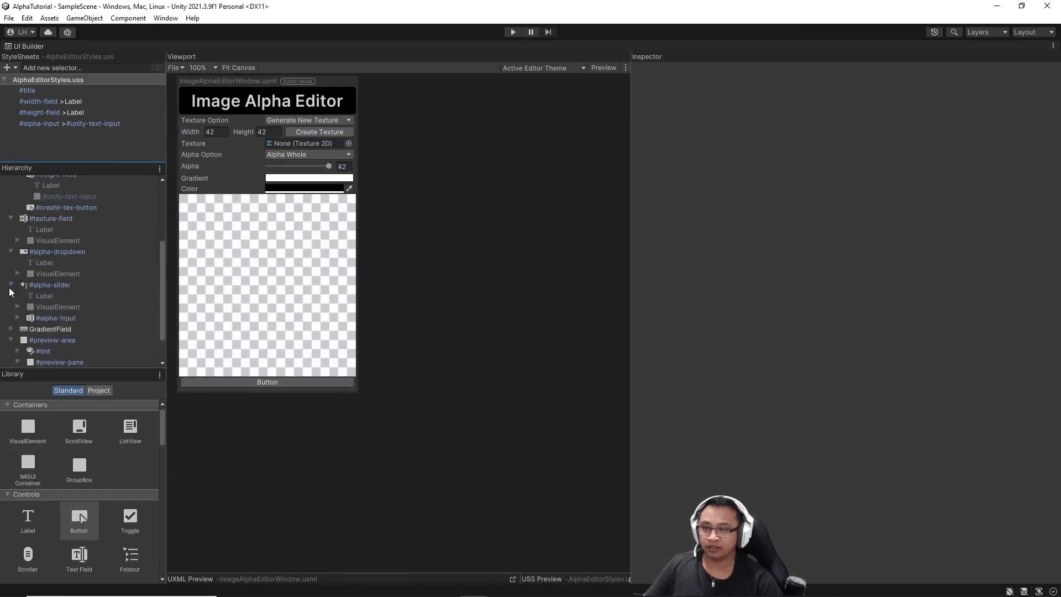
scroll(9, 292, "down", 1)
left_click(18, 288)
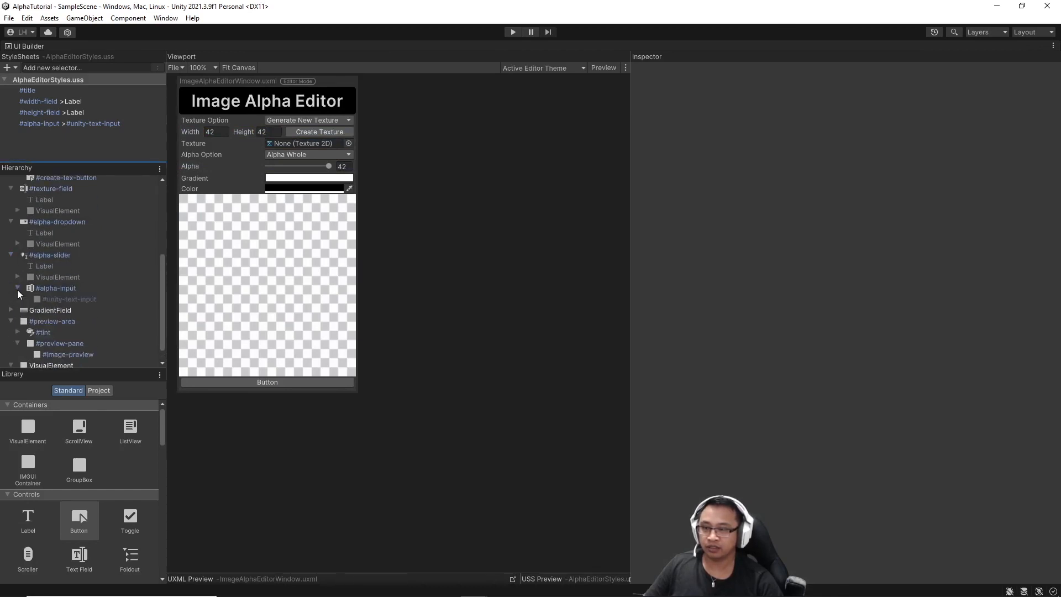
scroll(18, 289, "down", 1)
left_click(18, 317)
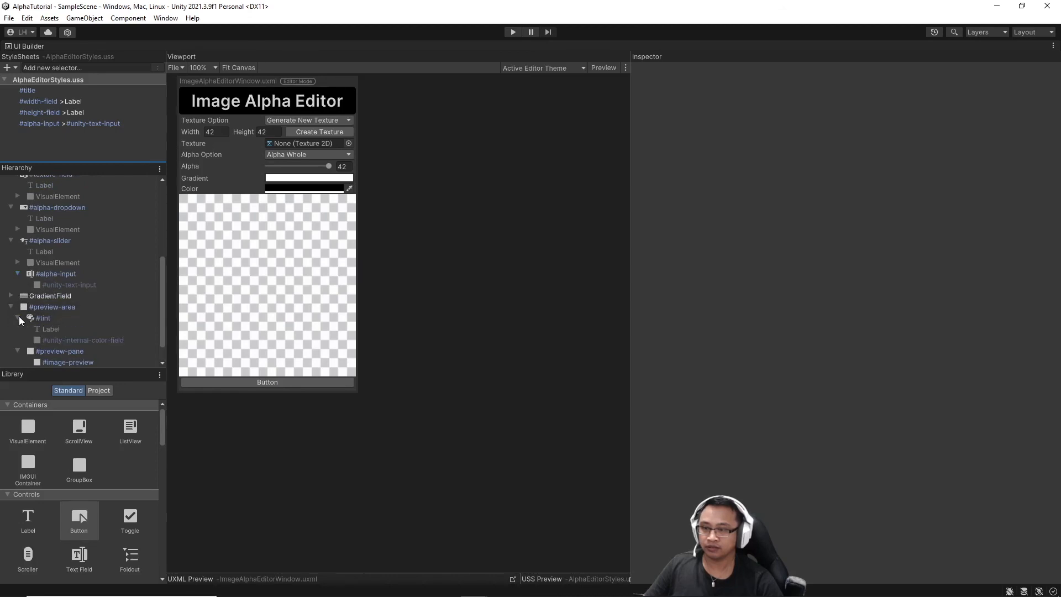
scroll(19, 318, "down", 1)
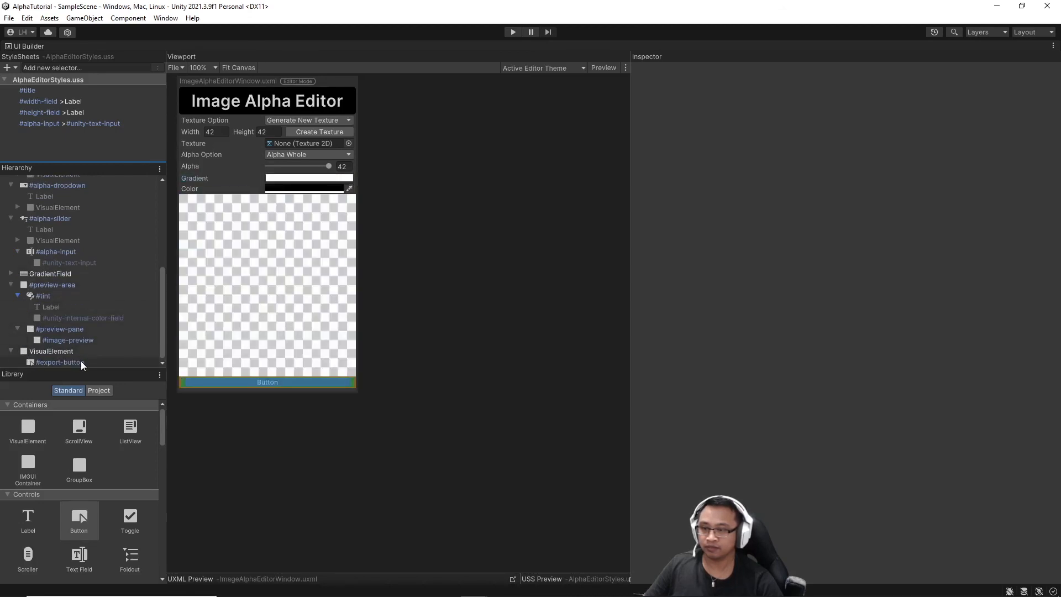
left_click_drag(84, 368, 64, 544)
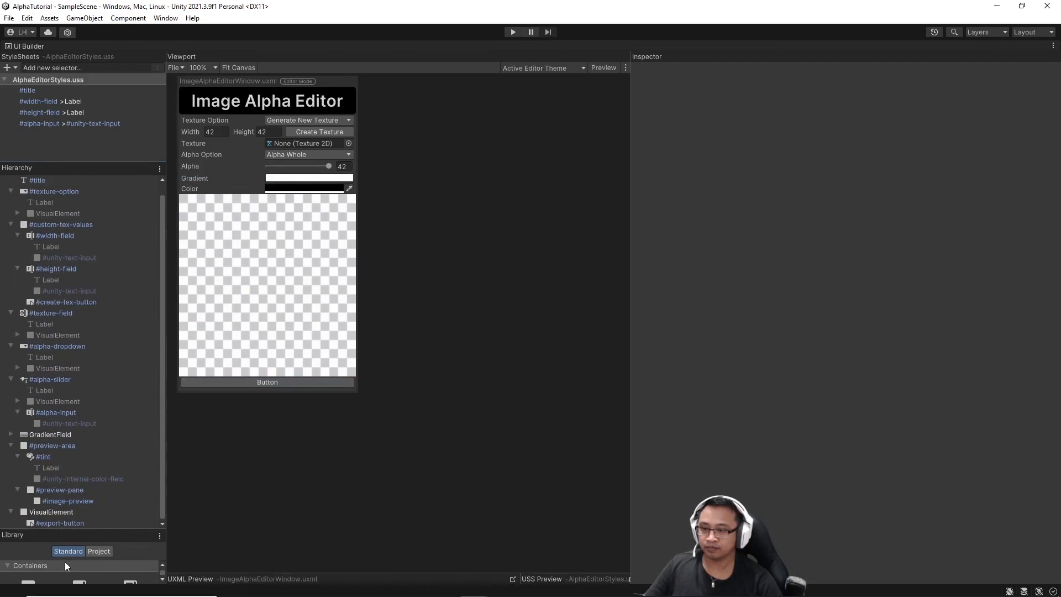